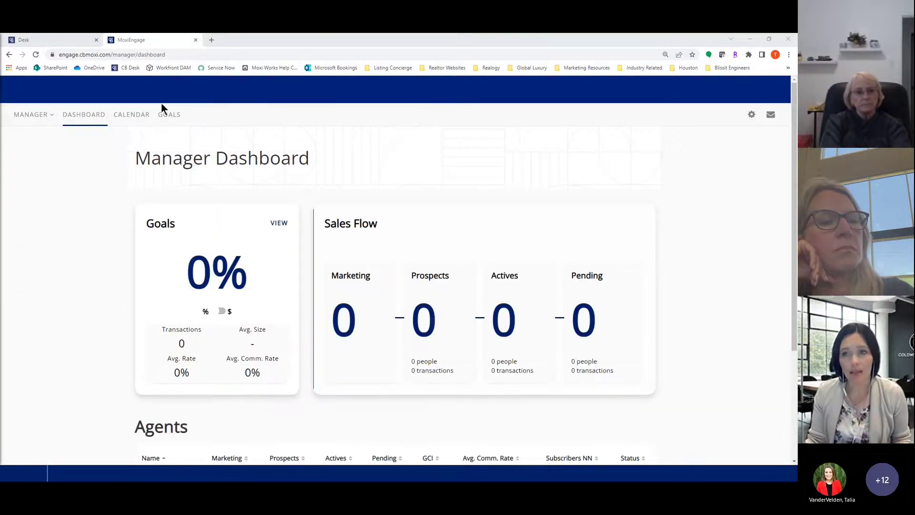
Switch MoxiEngage from Manager to Agent Mode and open the agent Dashboard, zoomed in
left_click(31, 114)
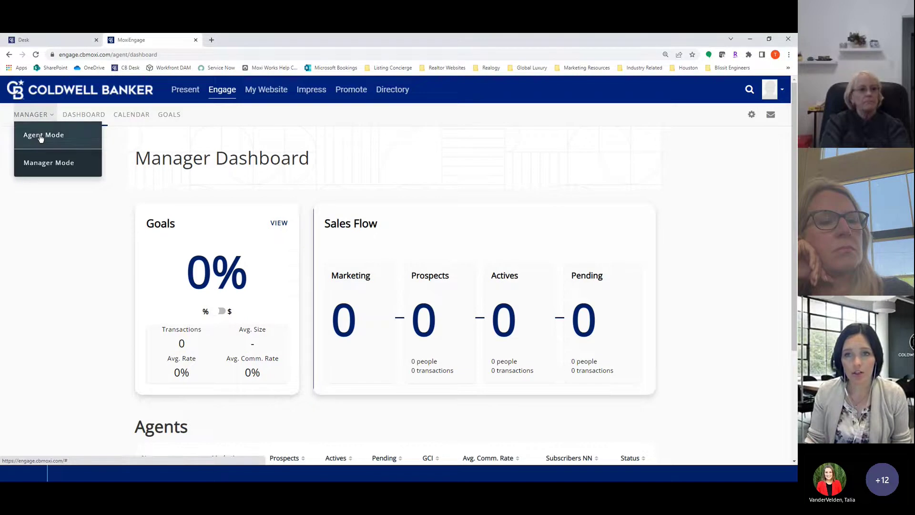
left_click(41, 136)
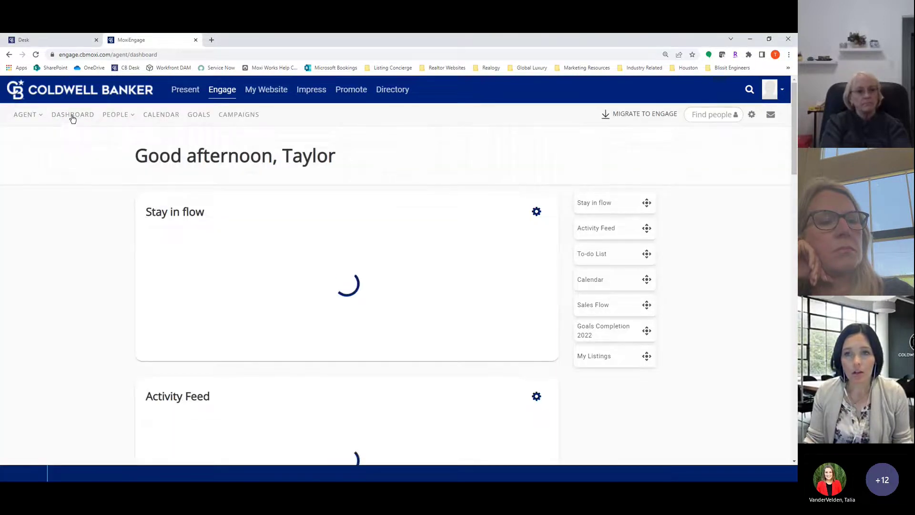
left_click(80, 114)
left_click(82, 114)
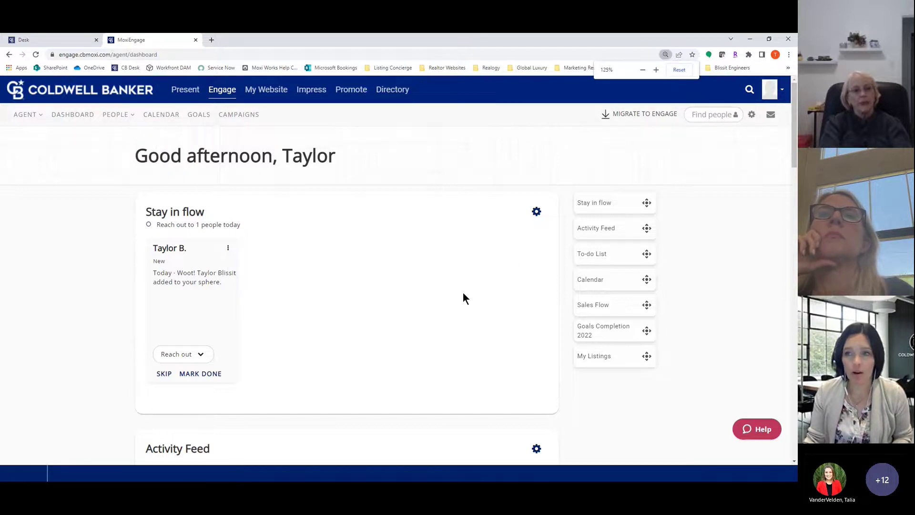
key("ctrl+plus")
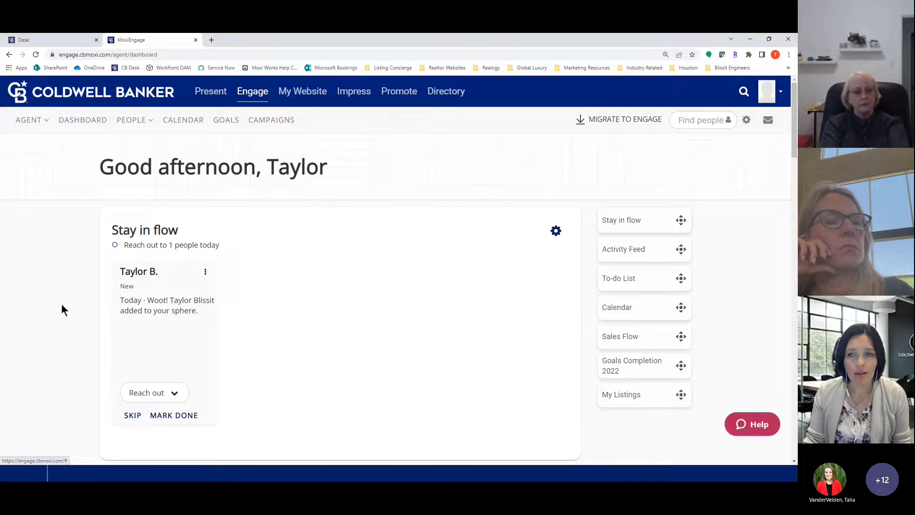
scroll(62, 325, "down", 2)
scroll(63, 329, "down", 4)
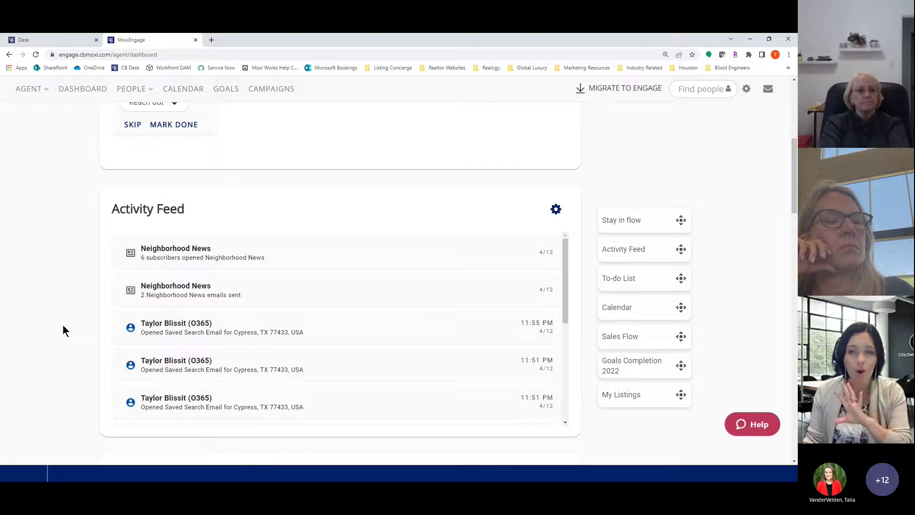
scroll(64, 328, "up", 3)
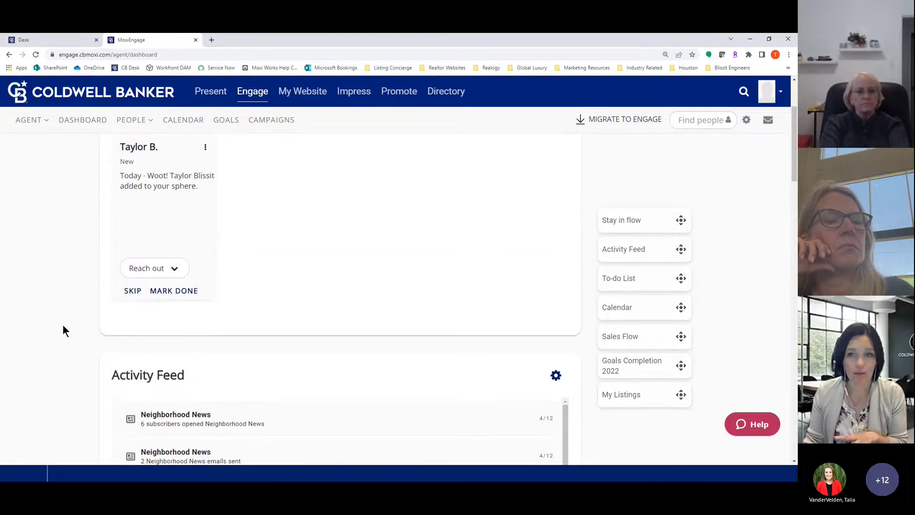
scroll(63, 327, "up", 2)
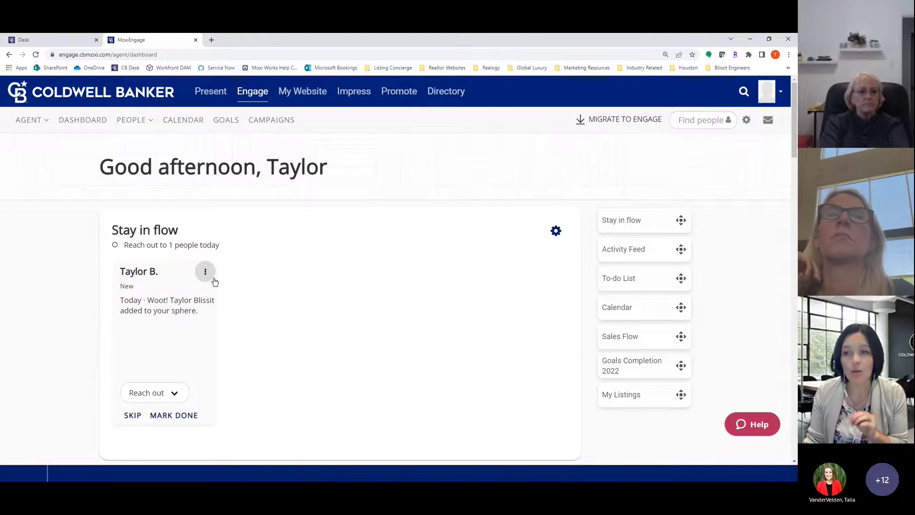
scroll(171, 242, "down", 1)
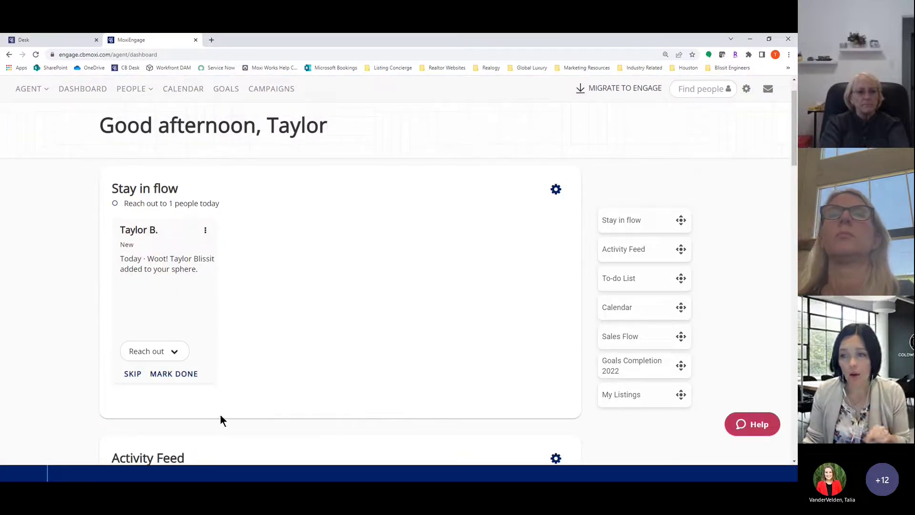
scroll(171, 242, "down", 2)
scroll(172, 243, "down", 2)
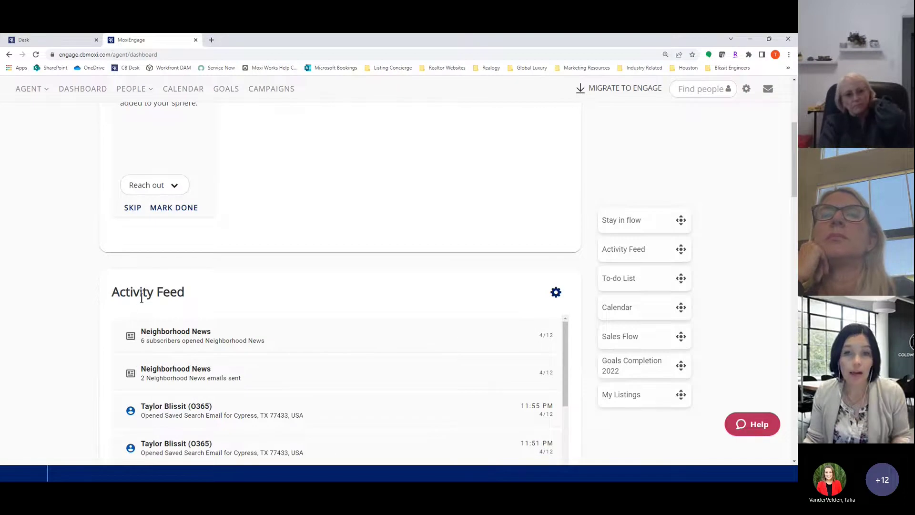
scroll(141, 296, "up", 5)
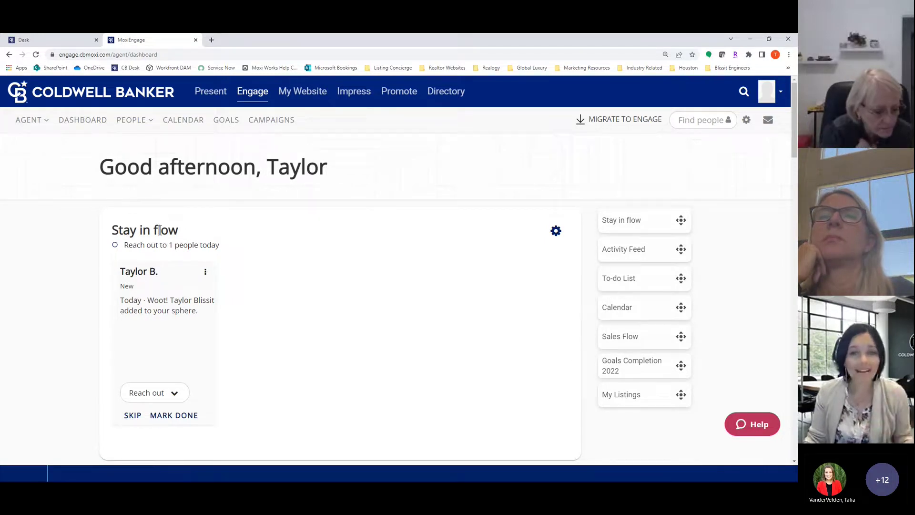
scroll(161, 232, "down", 1)
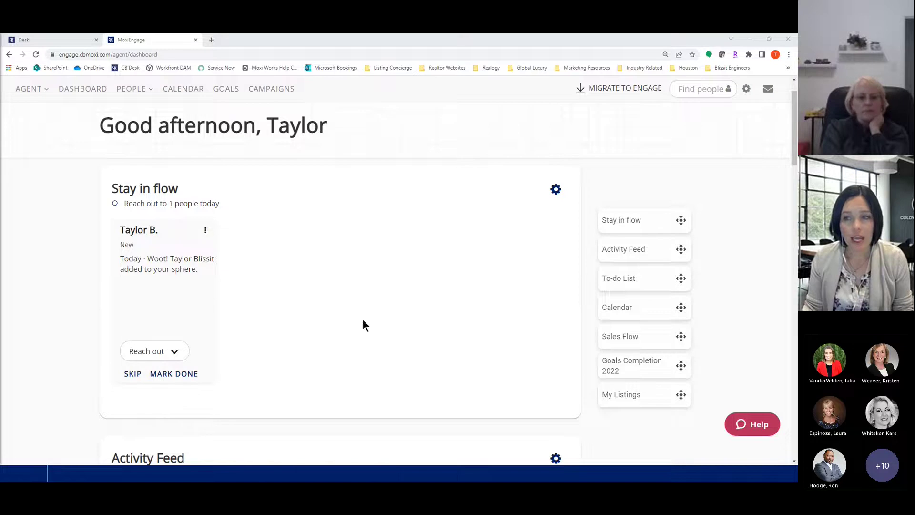
left_click(173, 356)
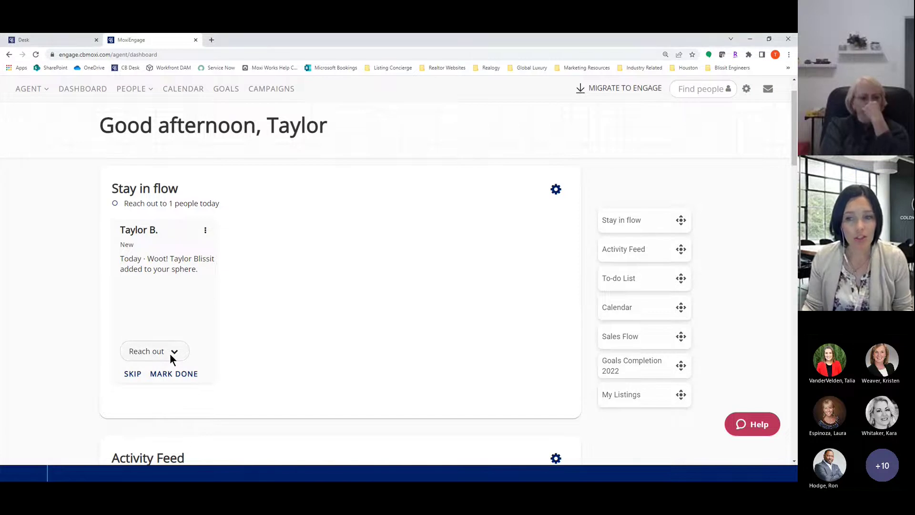
left_click(172, 352)
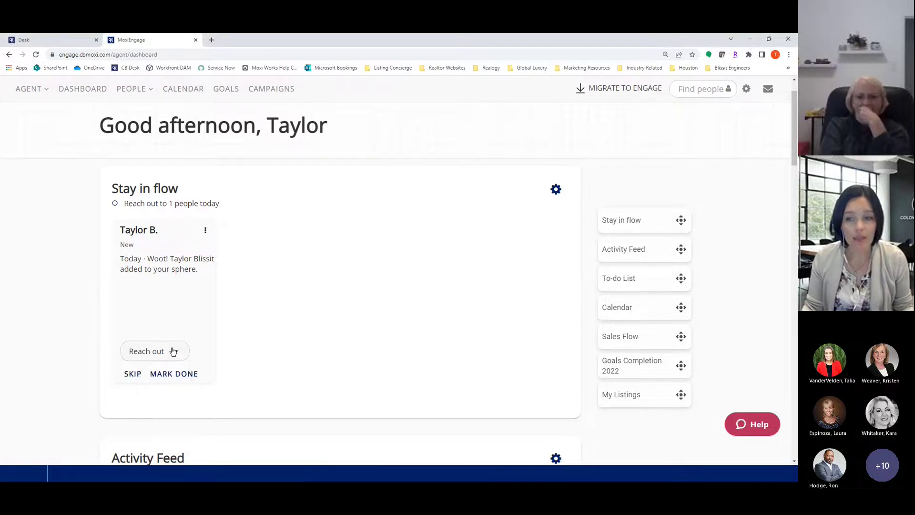
left_click(173, 352)
scroll(169, 353, "down", 1)
mouse_move(127, 342)
mouse_move(129, 364)
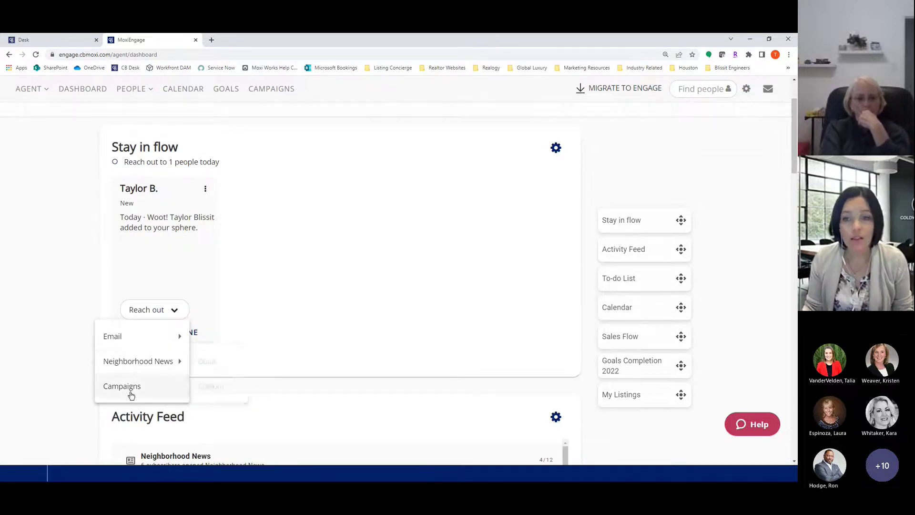
left_click(65, 276)
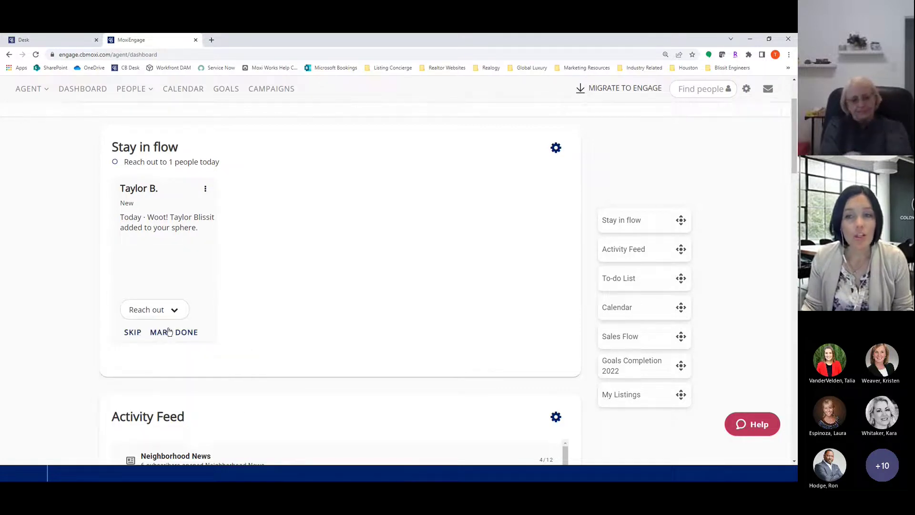
scroll(206, 272, "up", 1)
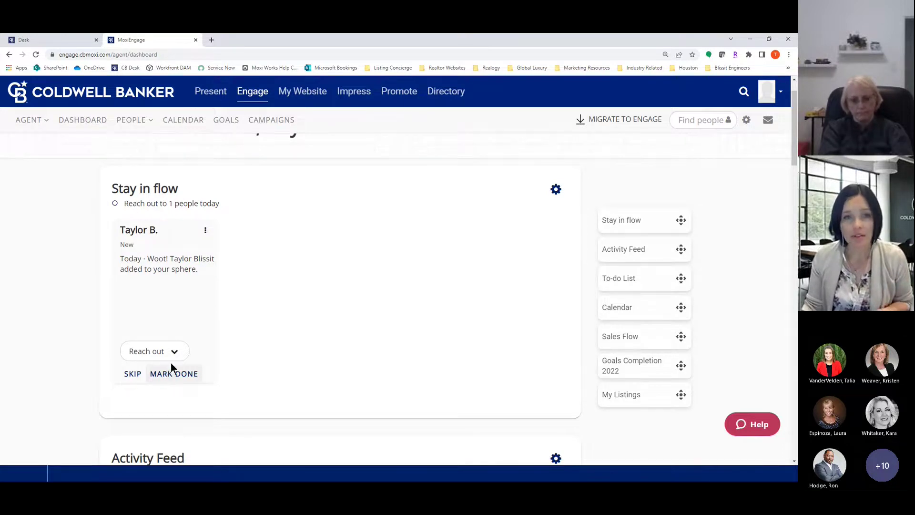
Review the Stay in flow settings: 90-day cadence, all groups except Uncategorized, Personal, Collaborator
left_click(557, 191)
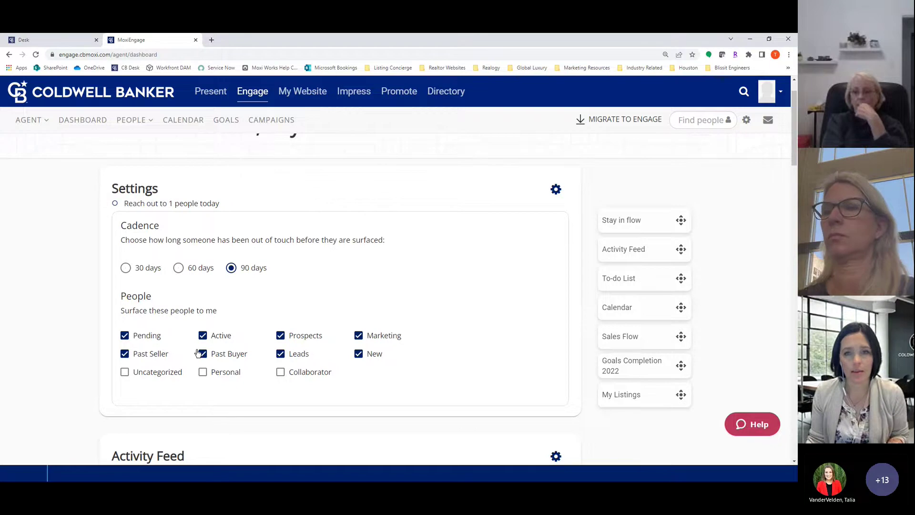
left_click(555, 190)
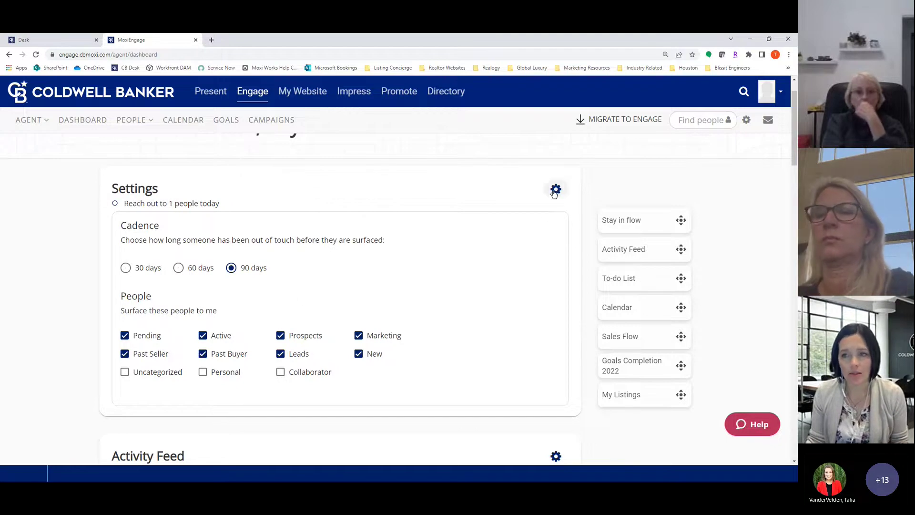
Scroll through the Activity Feed down to Campaigns and on to the To-do List tasks
scroll(26, 292, "down", 6)
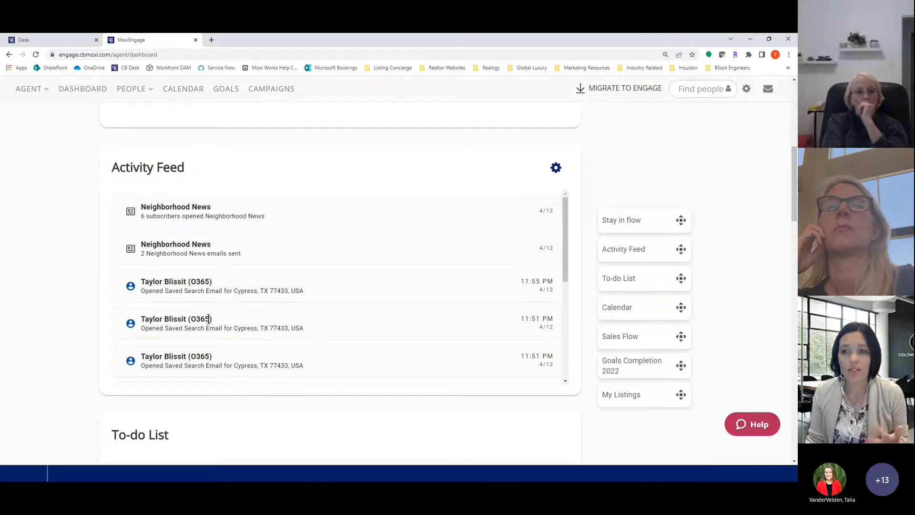
scroll(208, 308, "down", 8)
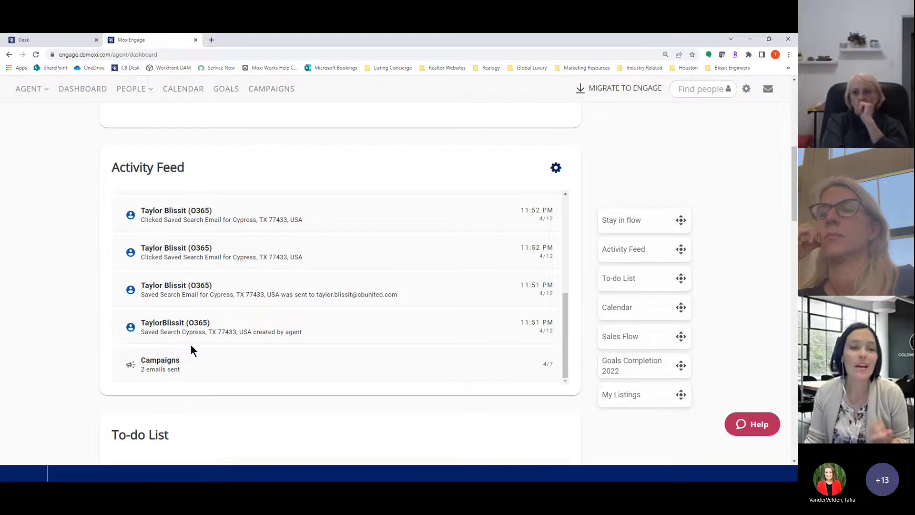
scroll(84, 337, "down", 2)
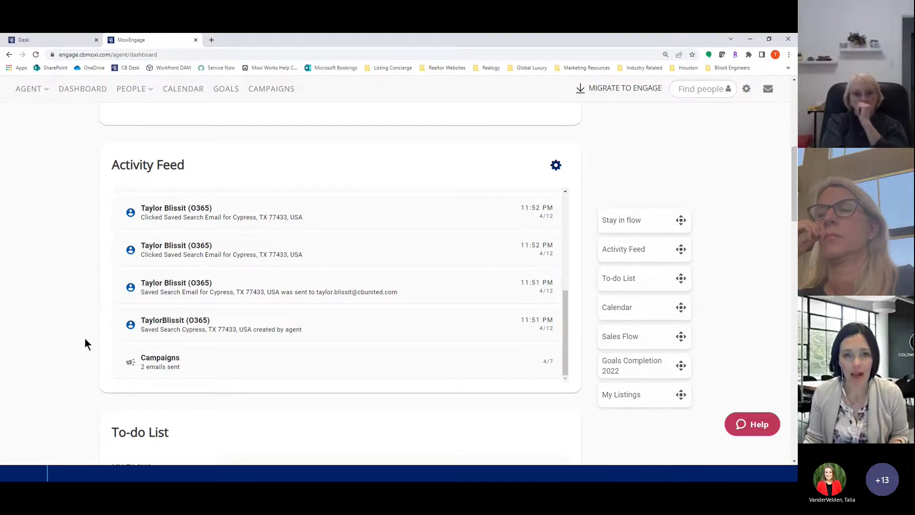
scroll(84, 338, "down", 2)
scroll(84, 337, "down", 3)
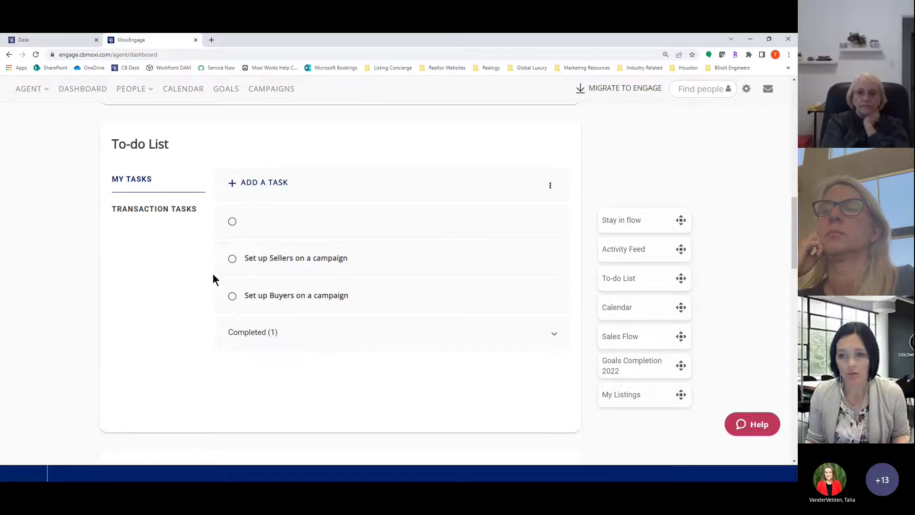
Check off 'Set up Sellers on a campaign' in My Tasks, bringing Completed to 2
left_click(232, 259)
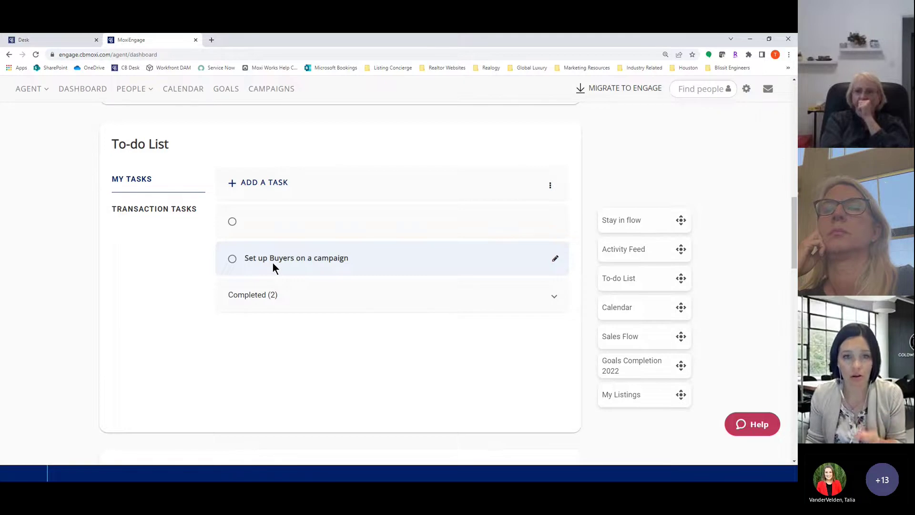
View the empty Transaction Tasks list, then the Calendar's Apr 13, 2022 events
left_click(144, 210)
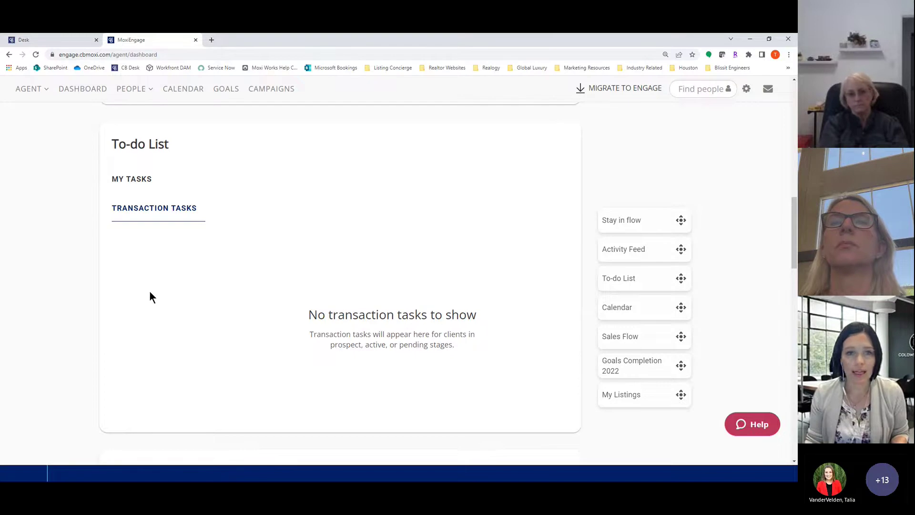
scroll(91, 326, "down", 5)
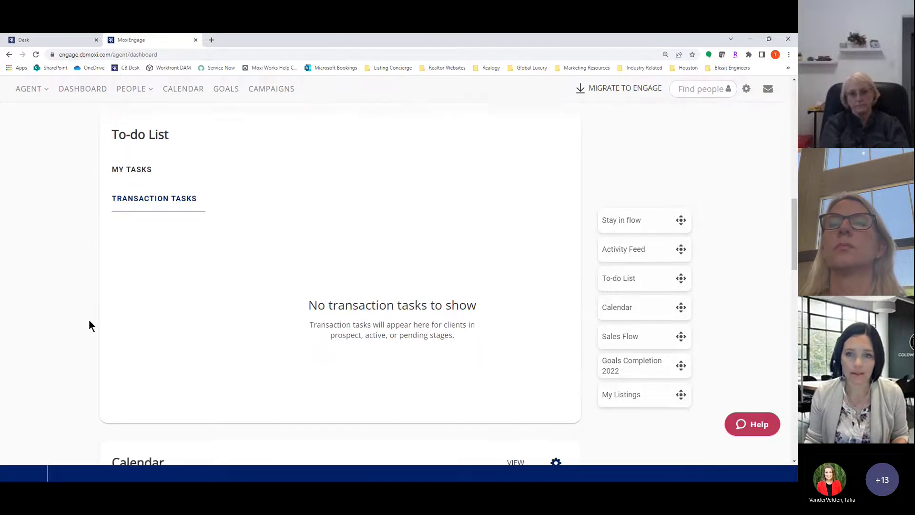
scroll(91, 325, "down", 1)
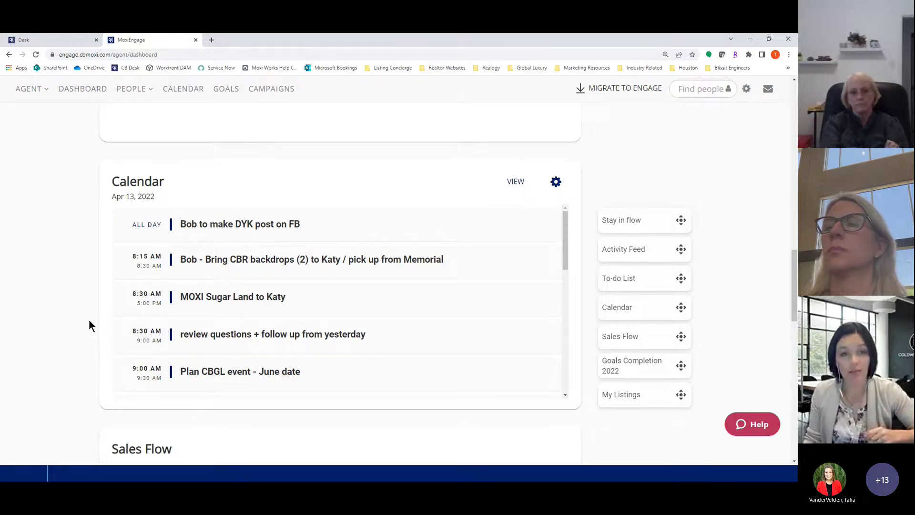
Review Sales Flow counts and Goals Completion 2022, then advance to the Agent Dashboard summary slide
scroll(89, 321, "down", 1)
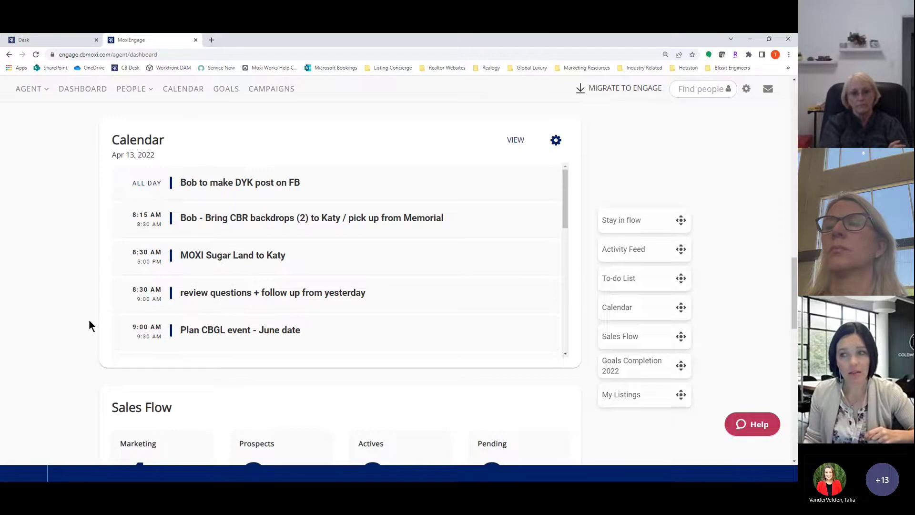
scroll(89, 322, "down", 1)
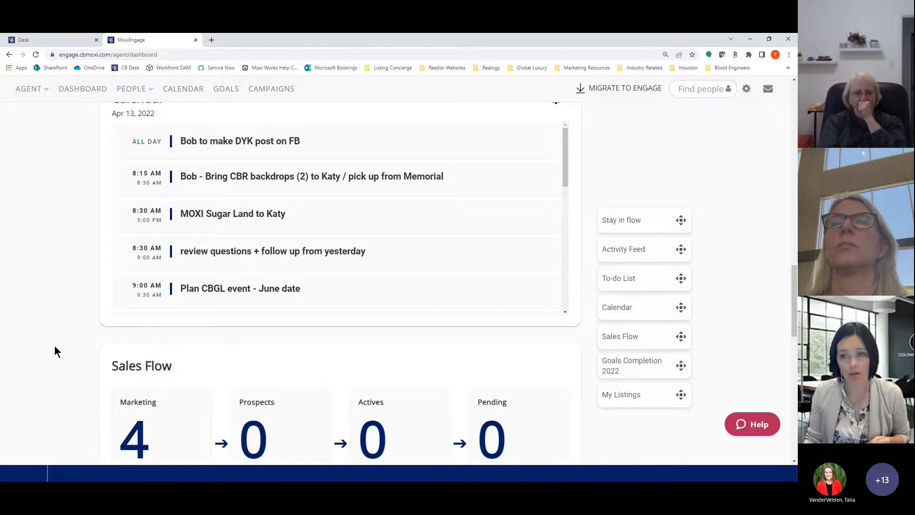
scroll(55, 346, "down", 3)
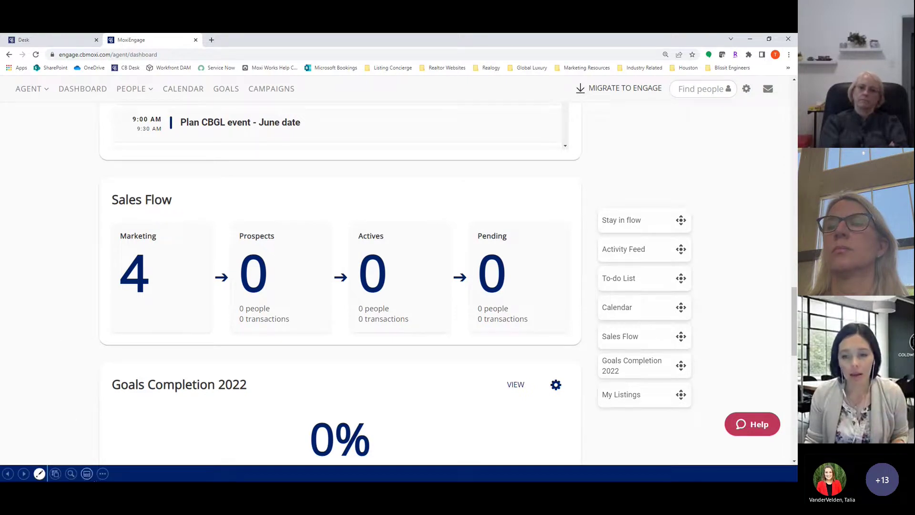
left_click(168, 469)
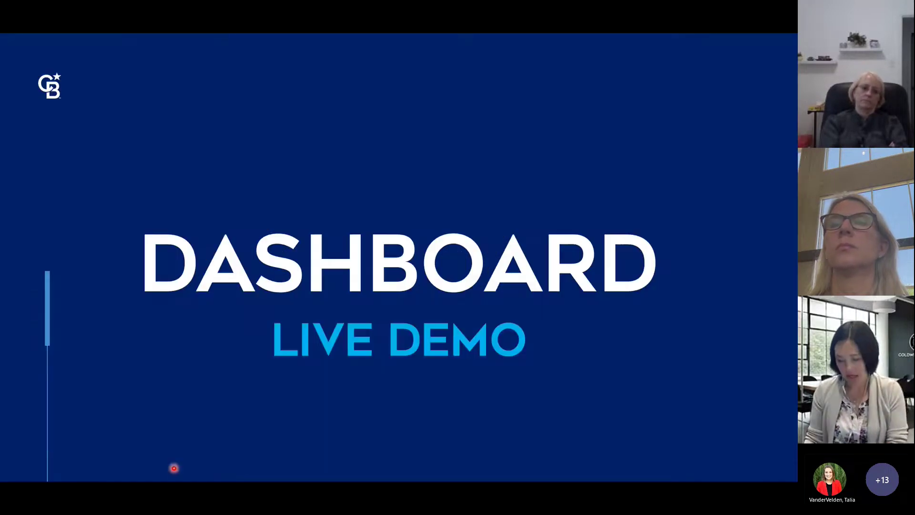
key("Right")
key("Right")
key("Right")
key("Right")
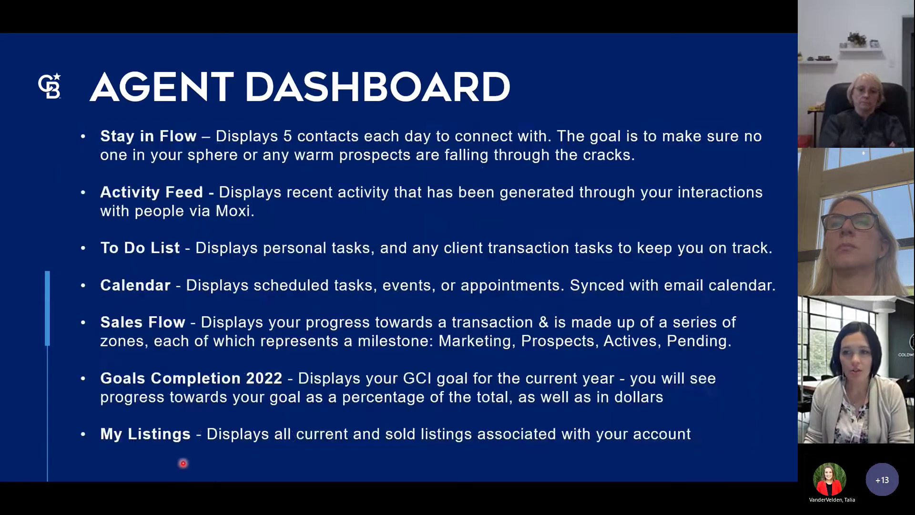
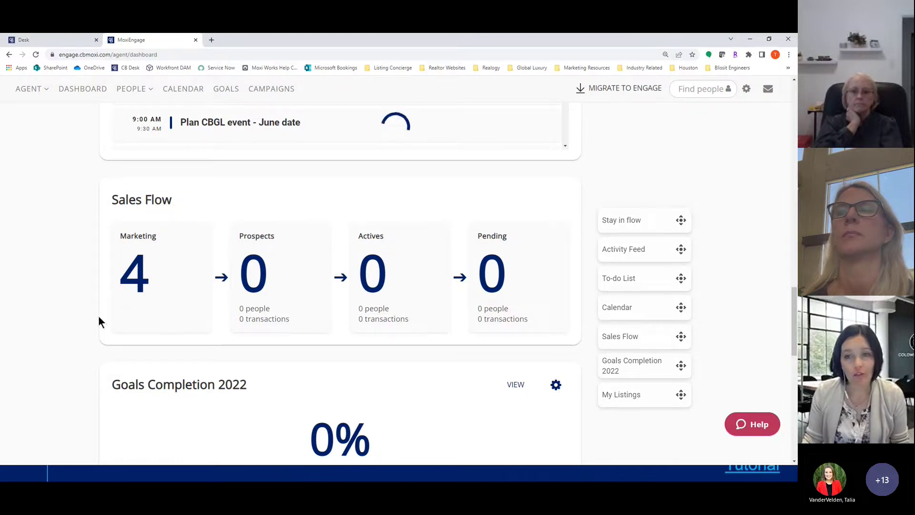
left_click(139, 294)
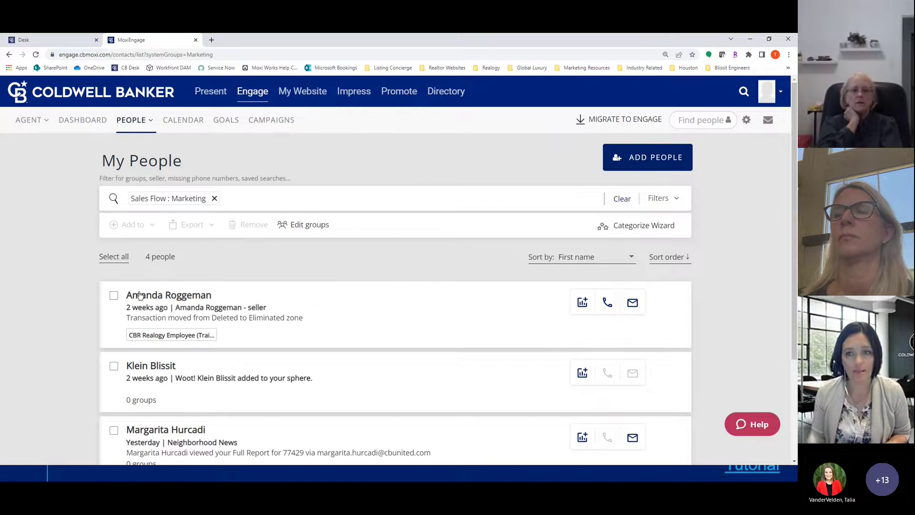
scroll(140, 303, "down", 3)
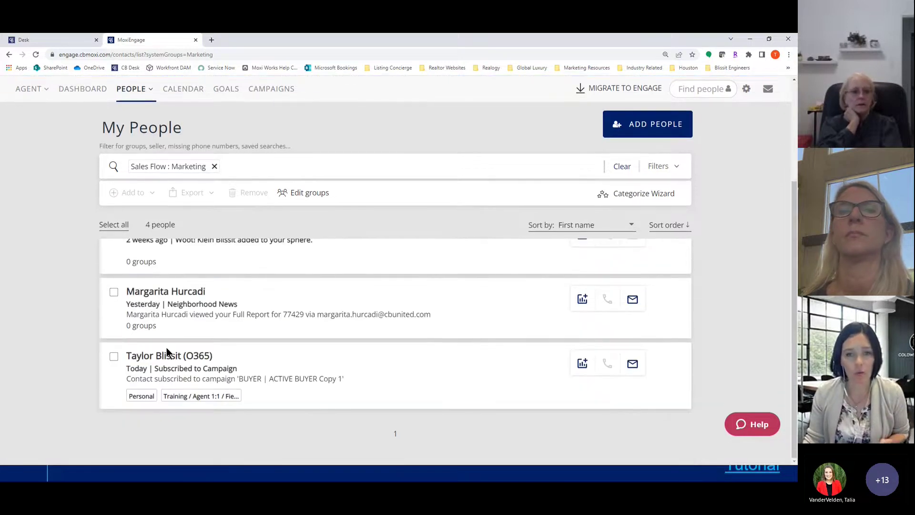
scroll(167, 353, "up", 5)
left_click(8, 55)
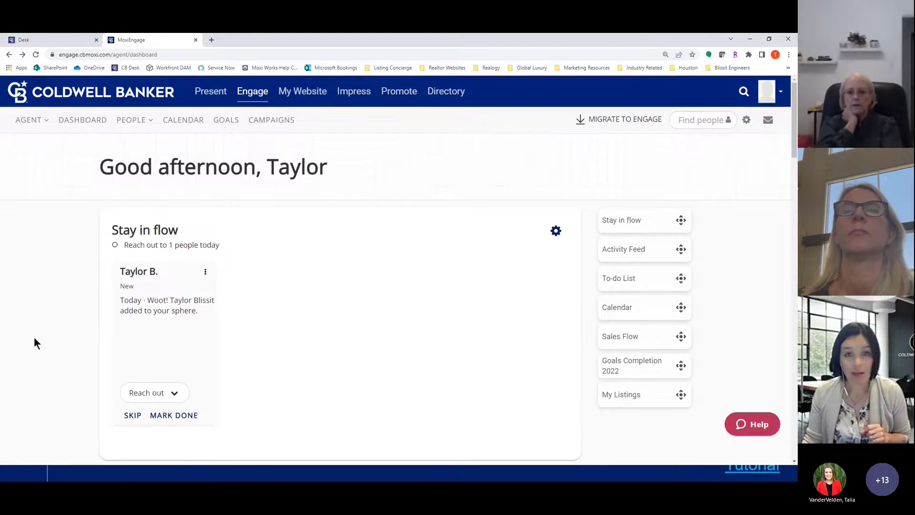
Drag the Sales Flow widget up to second place, just below Stay in flow
scroll(34, 343, "down", 6)
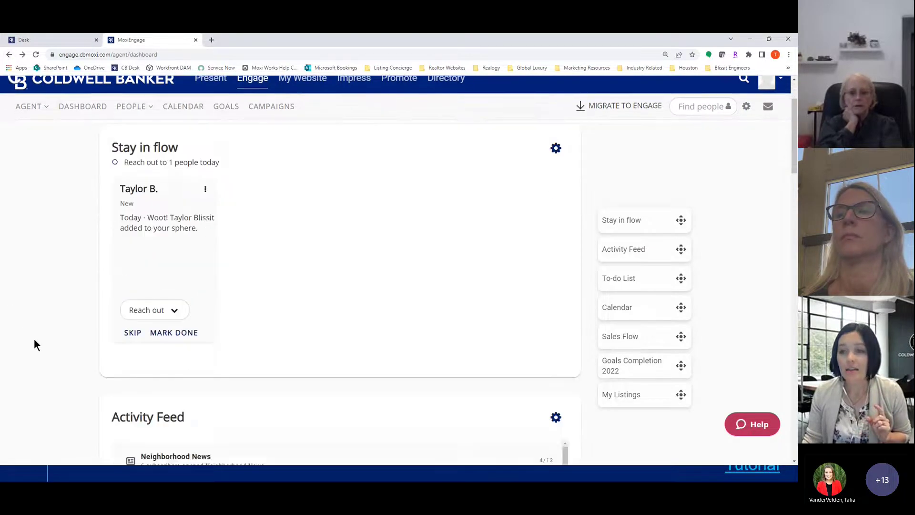
scroll(35, 341, "down", 12)
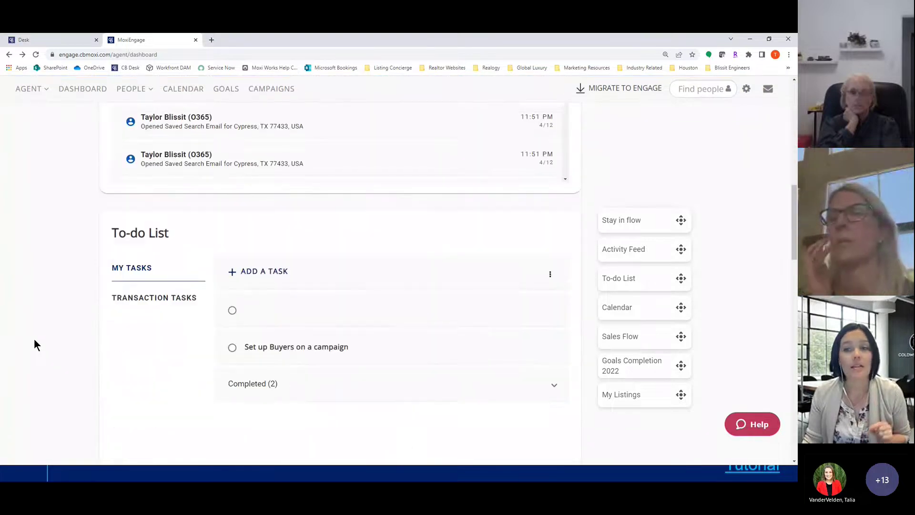
scroll(35, 344, "down", 4)
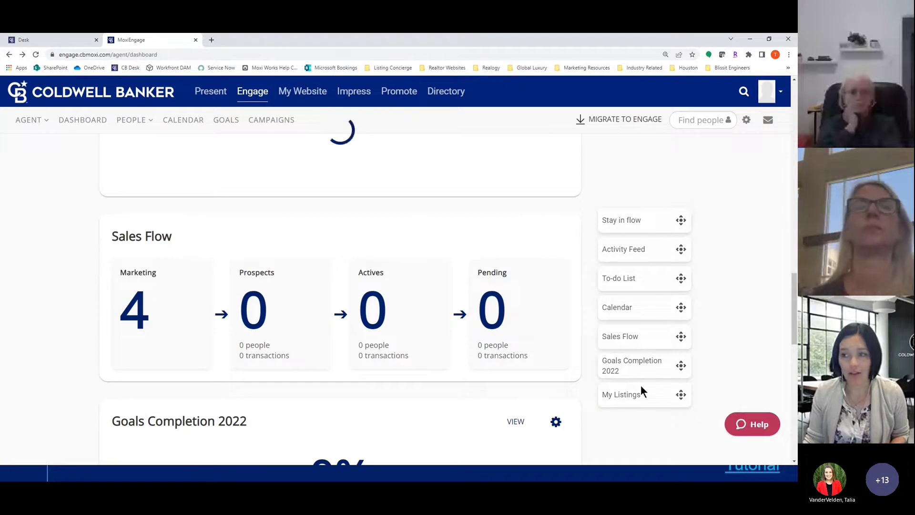
left_click_drag(636, 338, 639, 236)
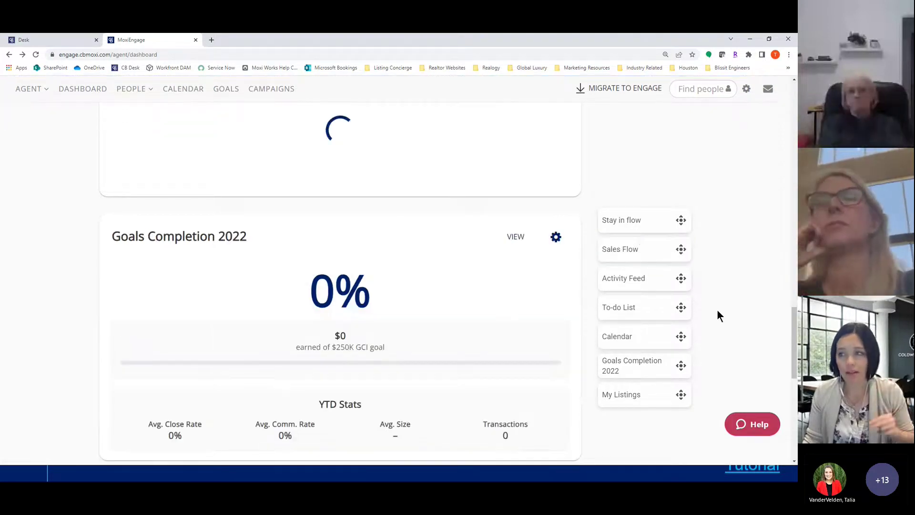
left_click_drag(790, 316, 768, 116)
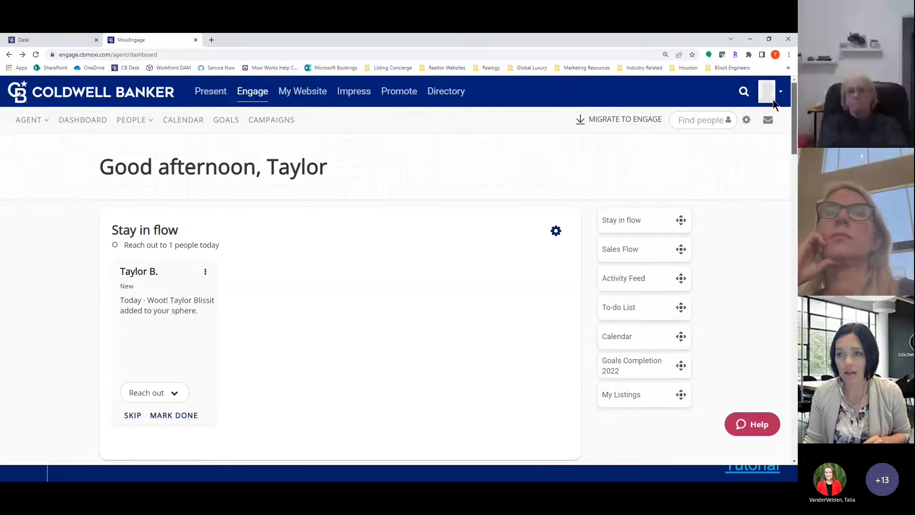
scroll(363, 365, "down", 2)
scroll(364, 366, "down", 4)
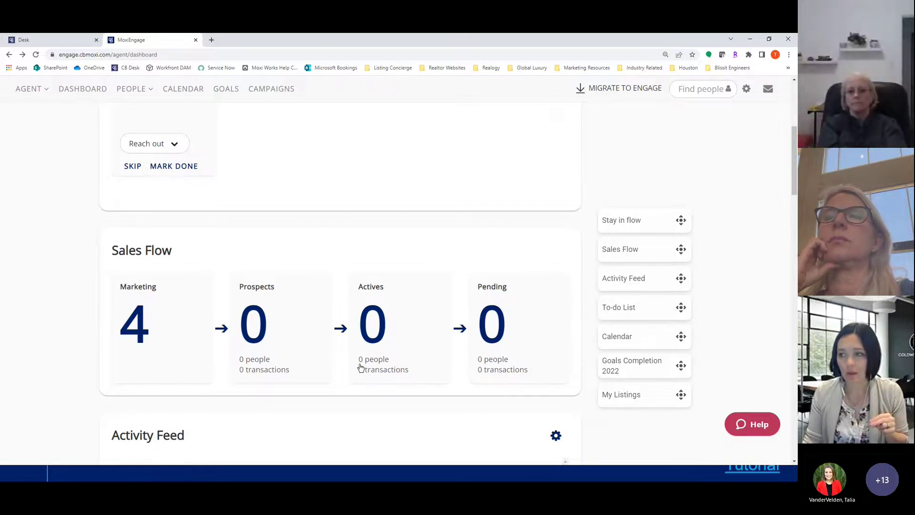
scroll(365, 368, "down", 10)
scroll(354, 366, "down", 10)
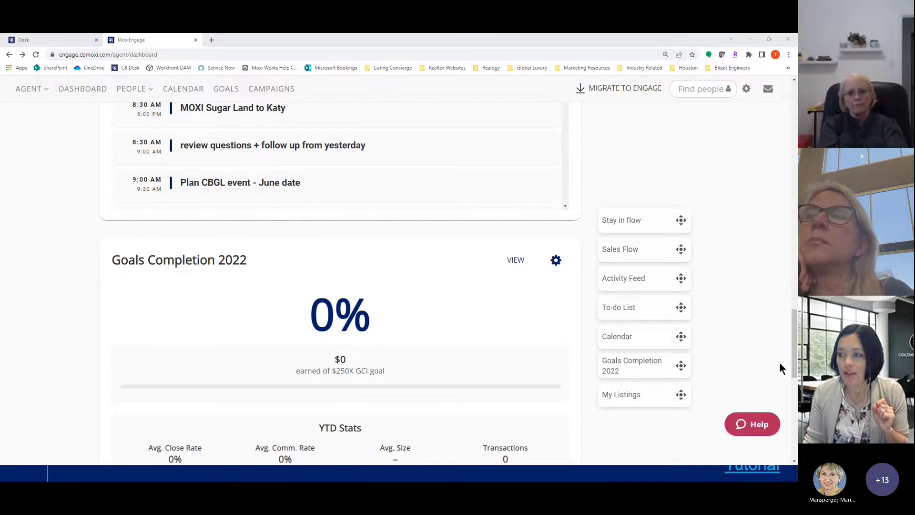
left_click_drag(793, 364, 783, 123)
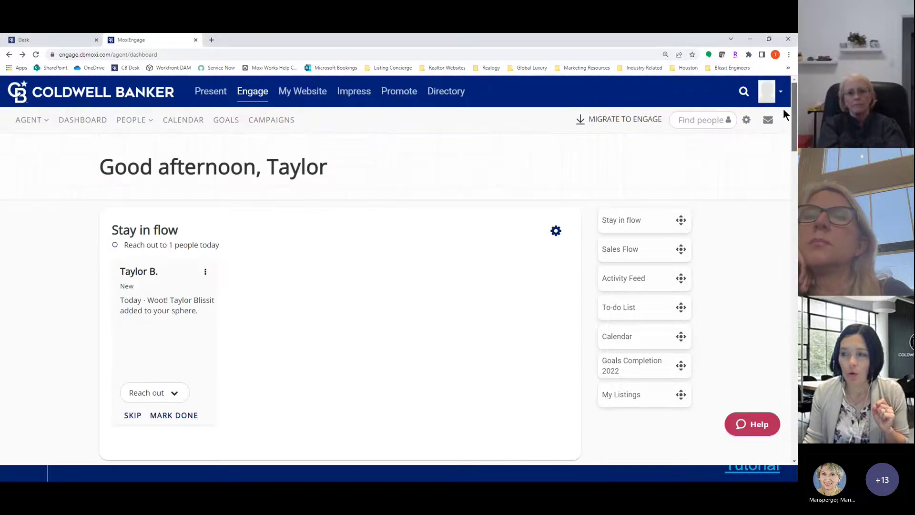
scroll(19, 315, "down", 2)
scroll(19, 310, "down", 3)
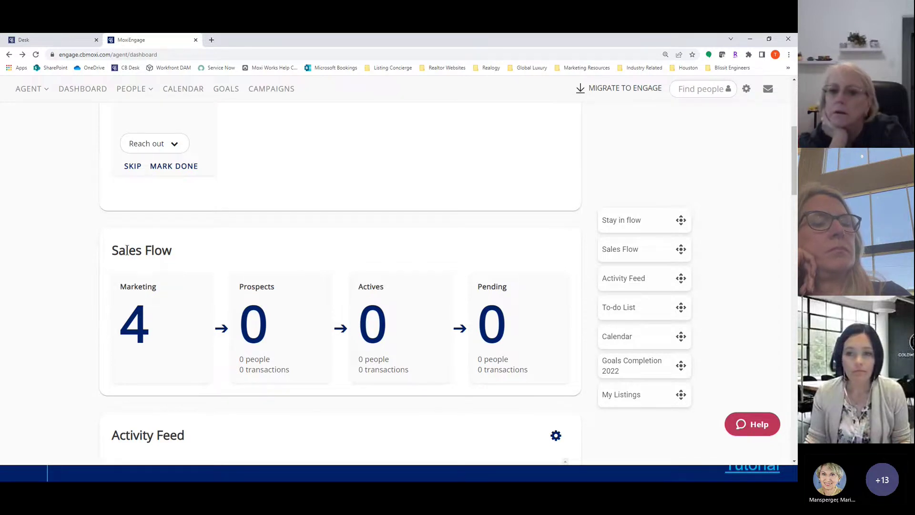
scroll(127, 252, "up", 2)
scroll(126, 252, "up", 2)
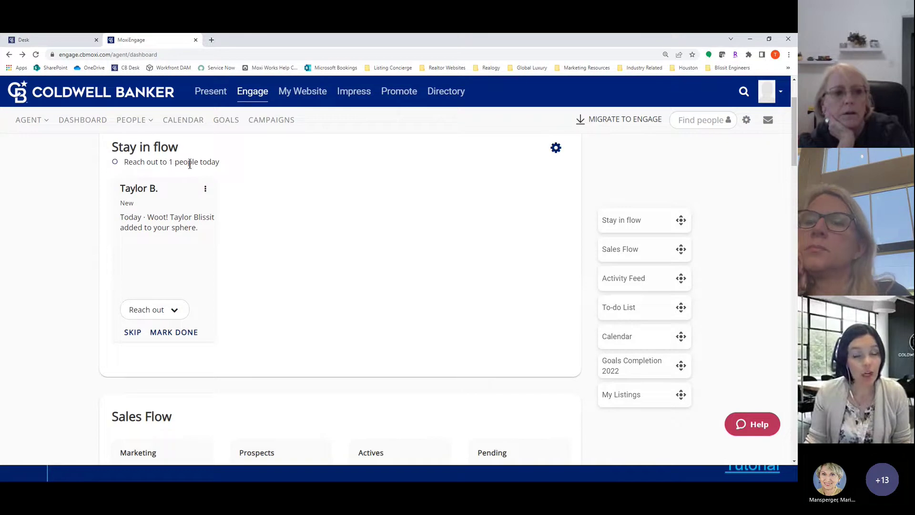
scroll(139, 283, "up", 1)
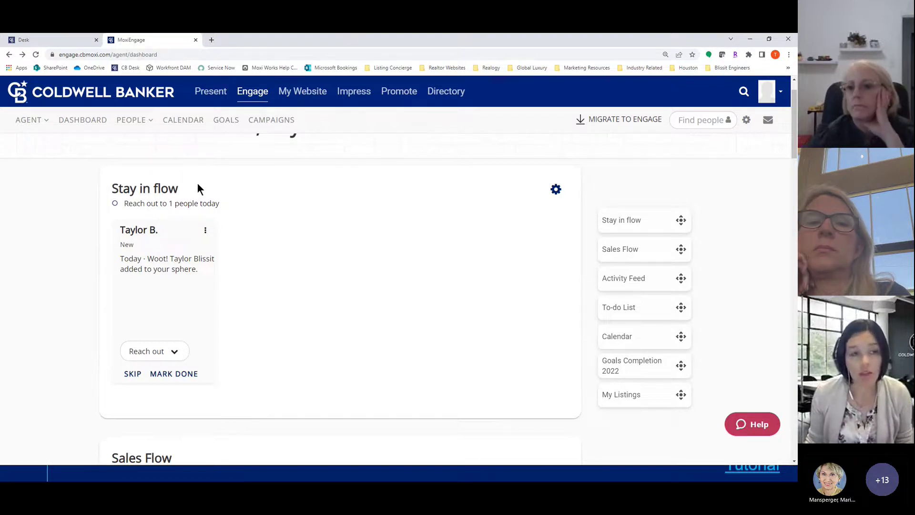
Tick Uncategorized under People in the Stay in flow settings
left_click(557, 190)
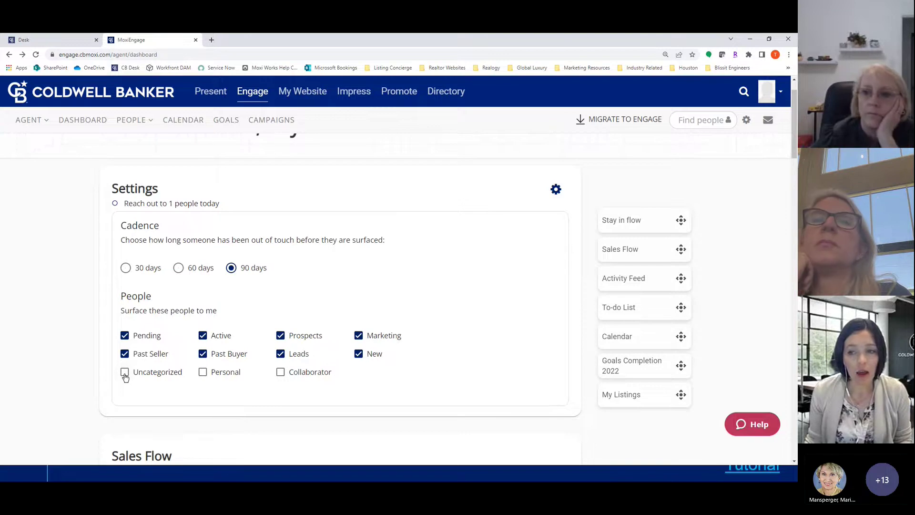
left_click(124, 377)
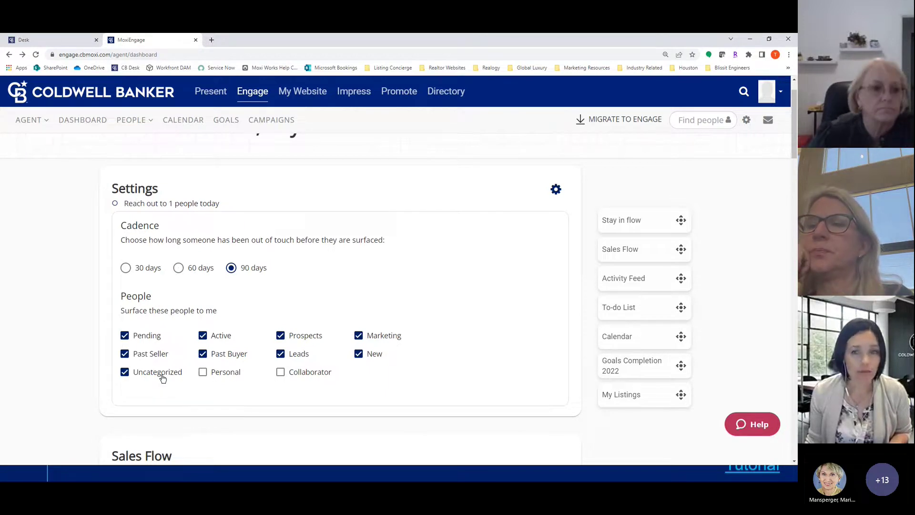
left_click(556, 189)
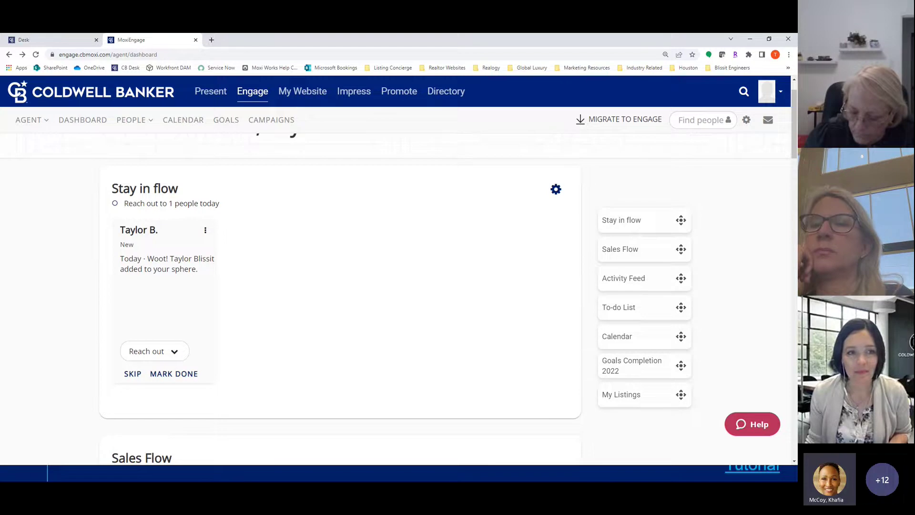
scroll(500, 344, "down", 15)
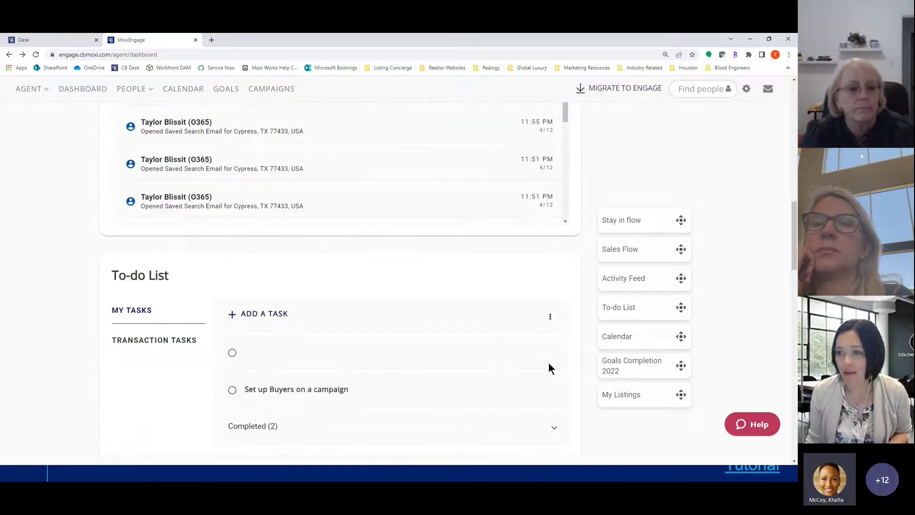
scroll(542, 364, "down", 15)
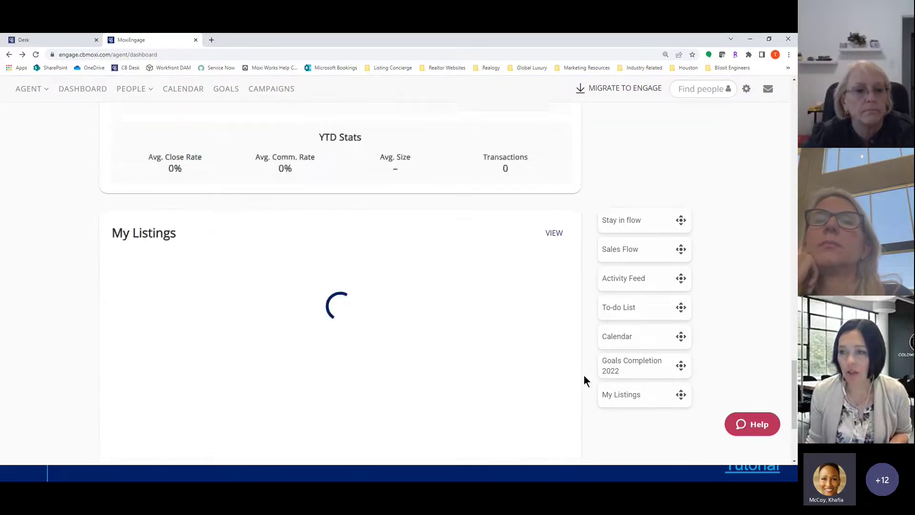
scroll(584, 375, "up", 10)
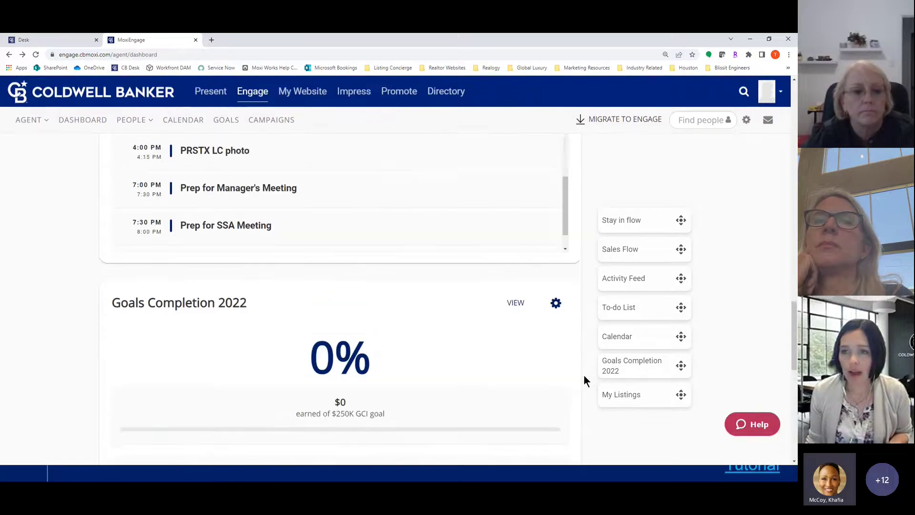
scroll(585, 375, "down", 1)
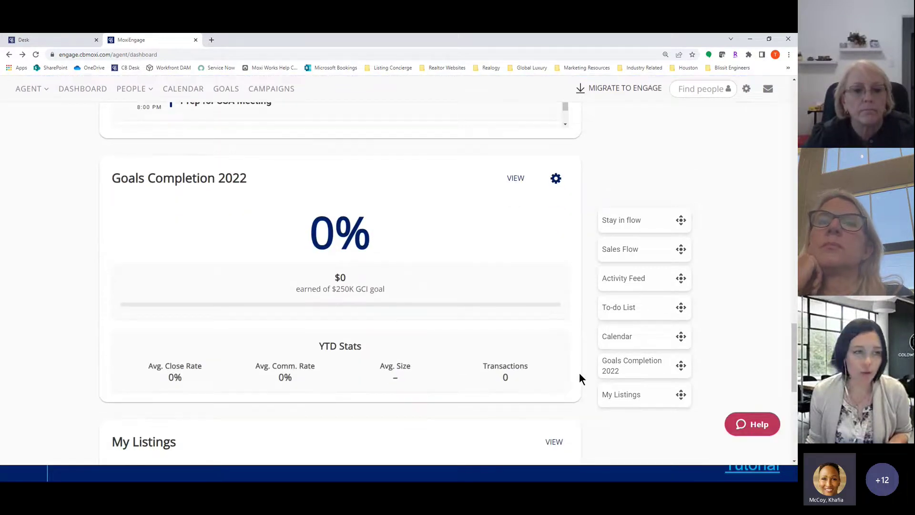
left_click(228, 90)
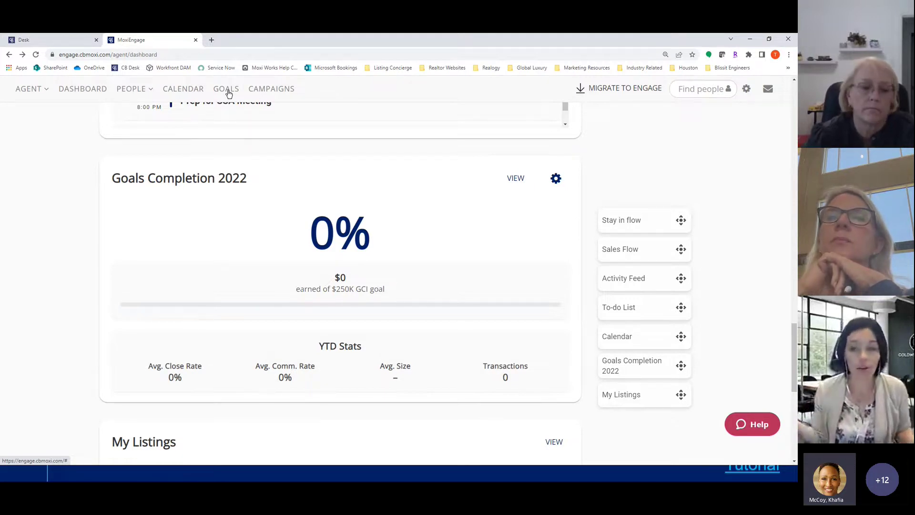
scroll(334, 248, "down", 5)
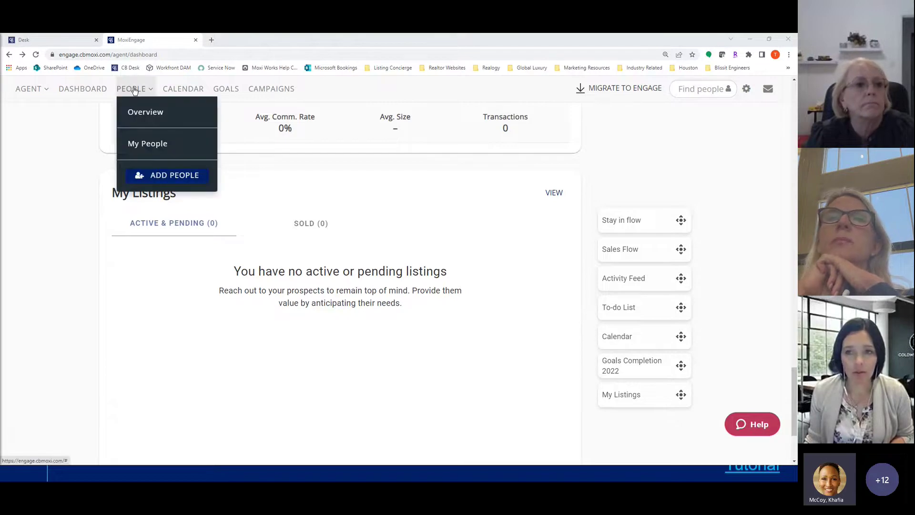
scroll(87, 178, "up", 20)
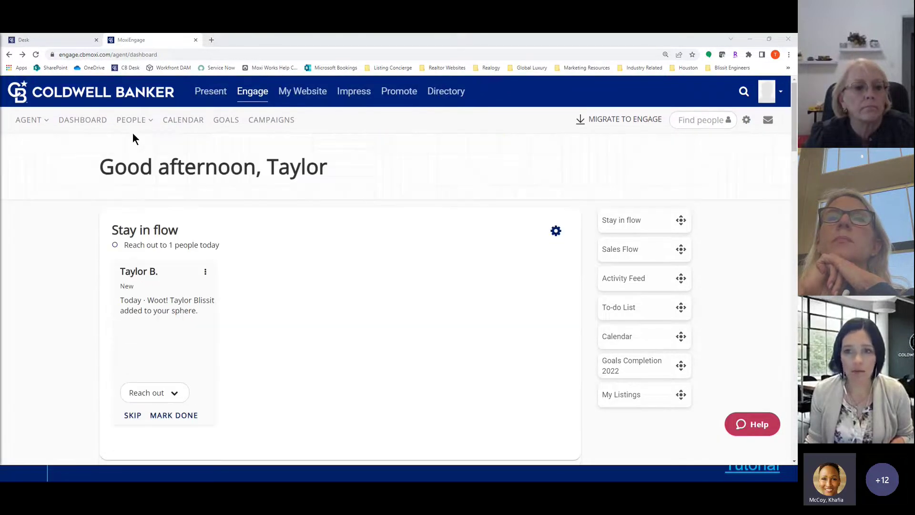
Browse the People Overview page, then bring up the PEOPLE page menu
mouse_move(148, 119)
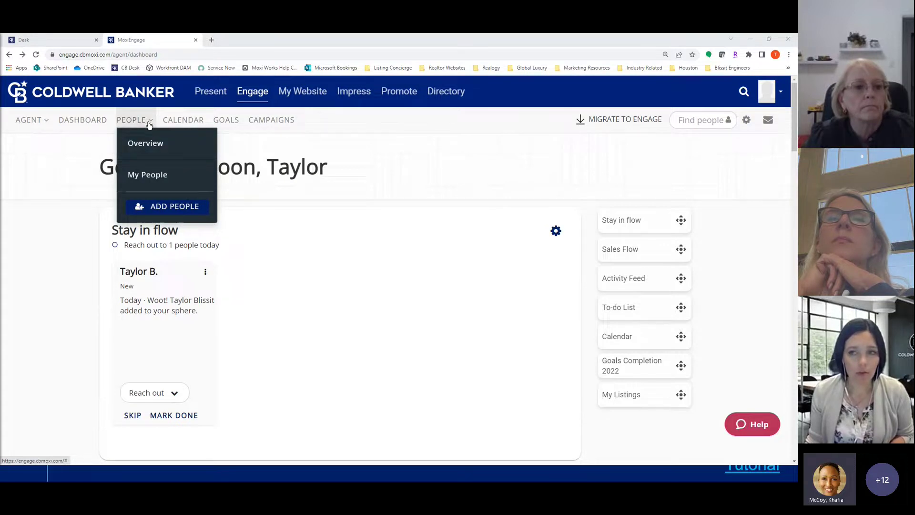
left_click(151, 150)
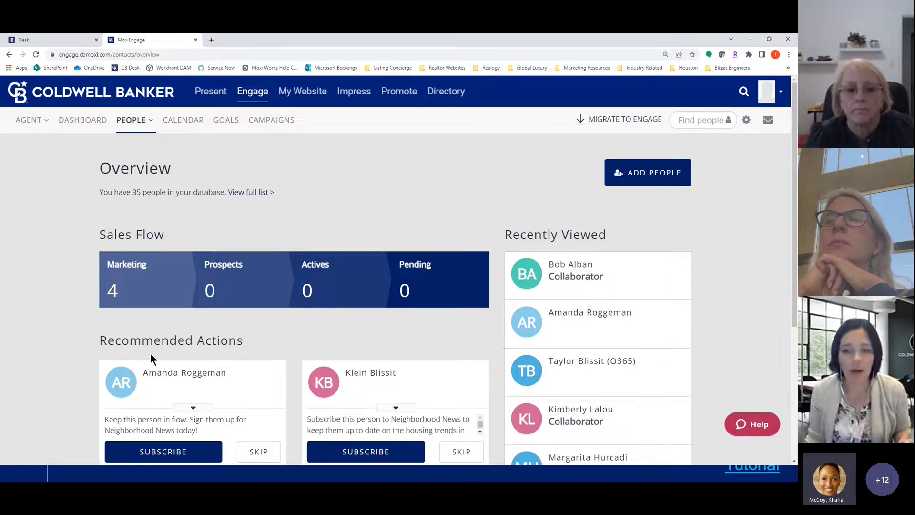
scroll(159, 349, "down", 3)
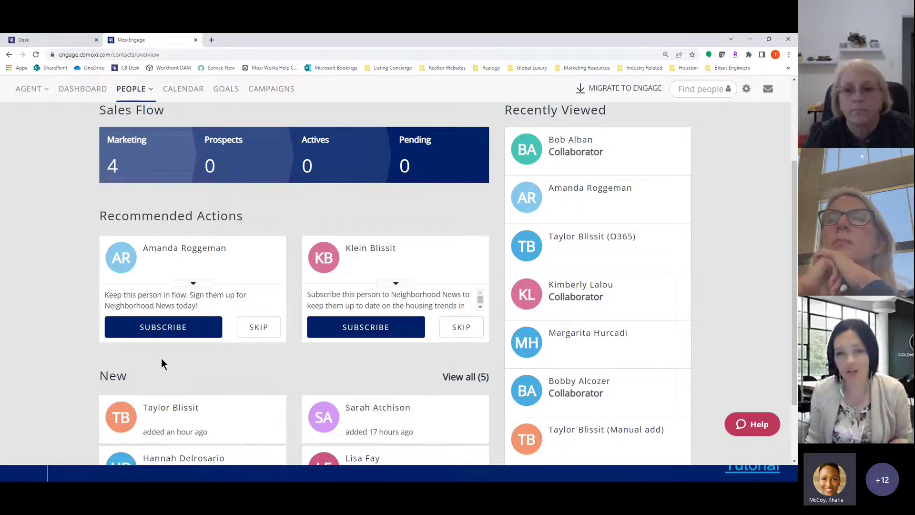
scroll(161, 358, "down", 2)
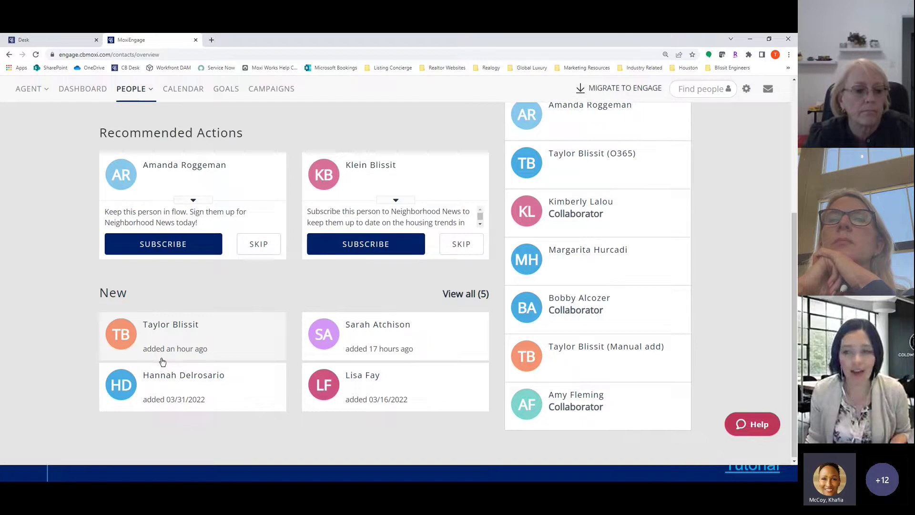
scroll(162, 361, "up", 5)
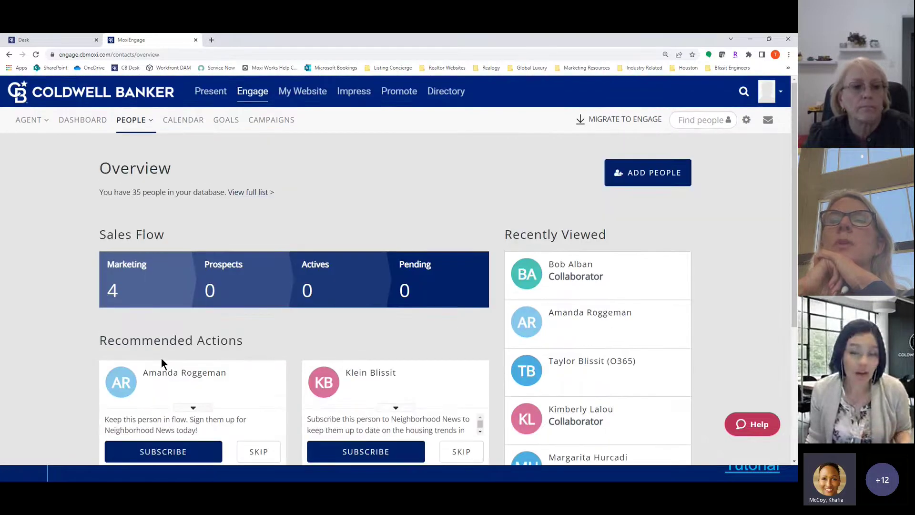
left_click(145, 121)
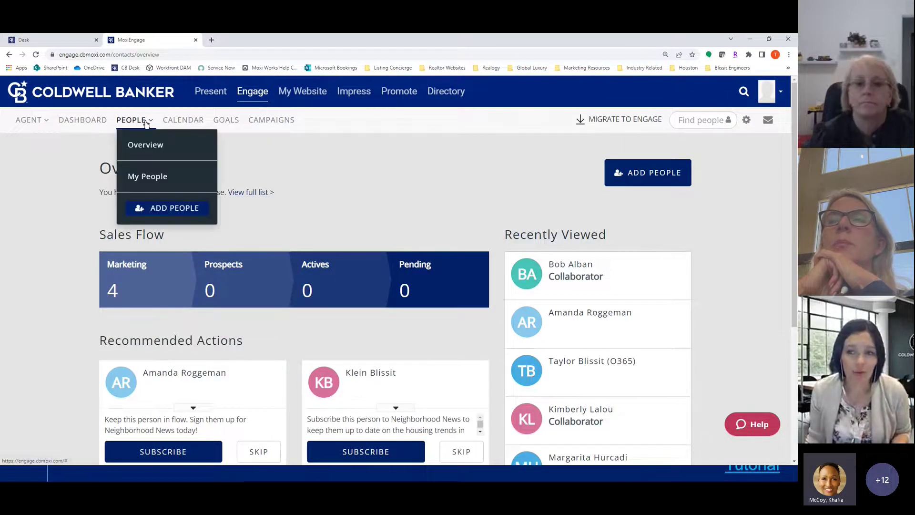
Go to My People, listing all 35 contacts sorted by first name
left_click(152, 175)
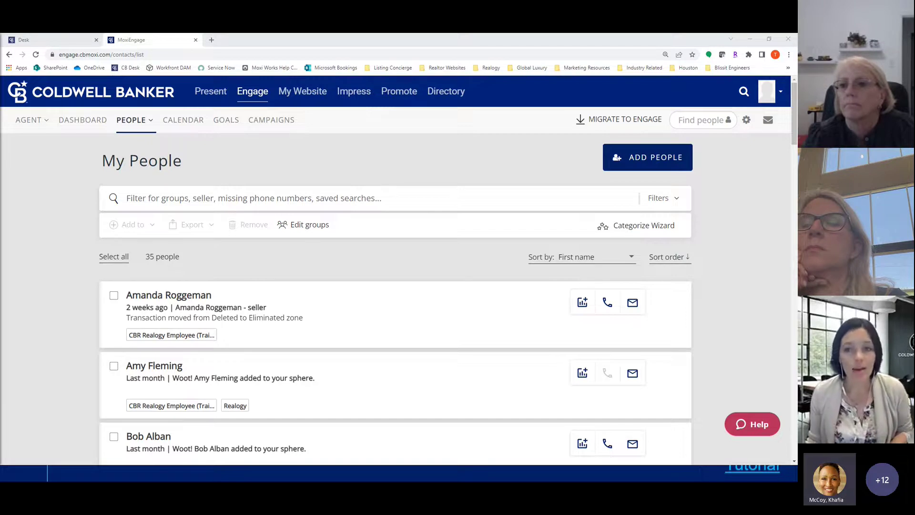
Start a new person entry with the contact's first and middle name
left_click(641, 164)
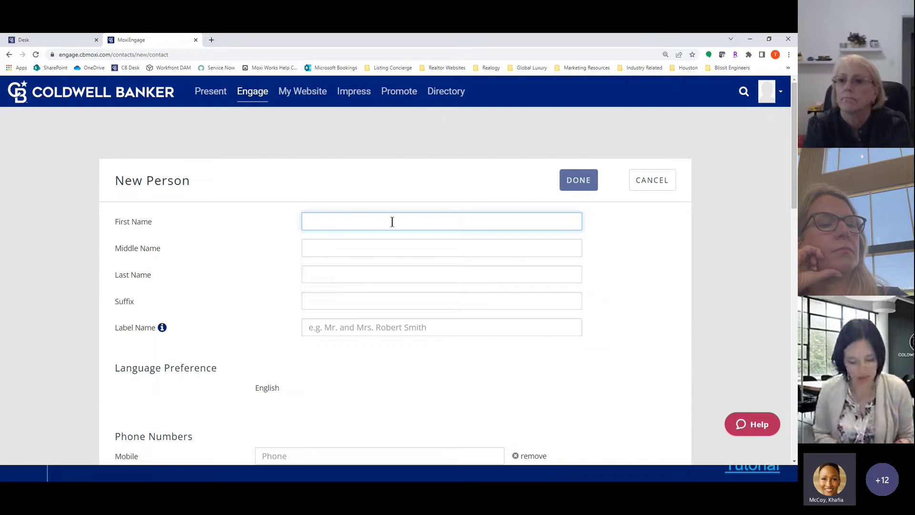
key("Tab")
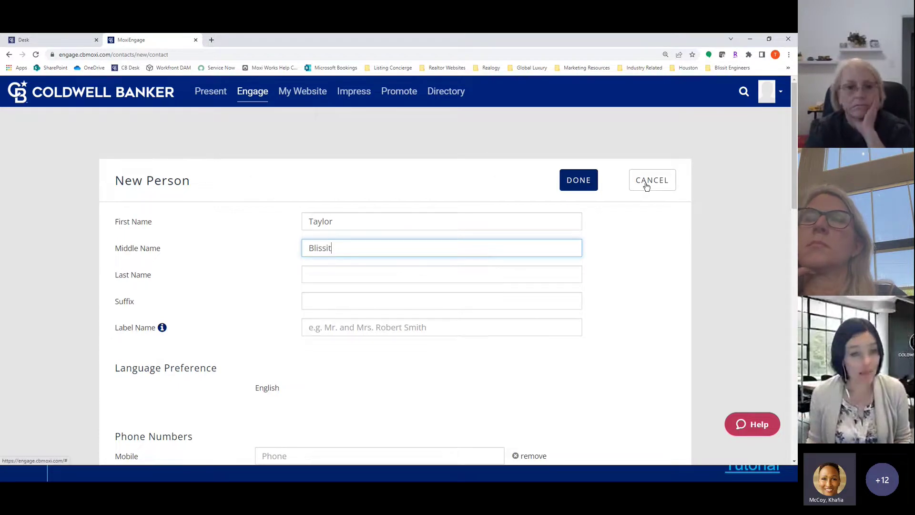
Discard the unsaved new-person form and return to the People Overview
scroll(319, 401, "down", 1)
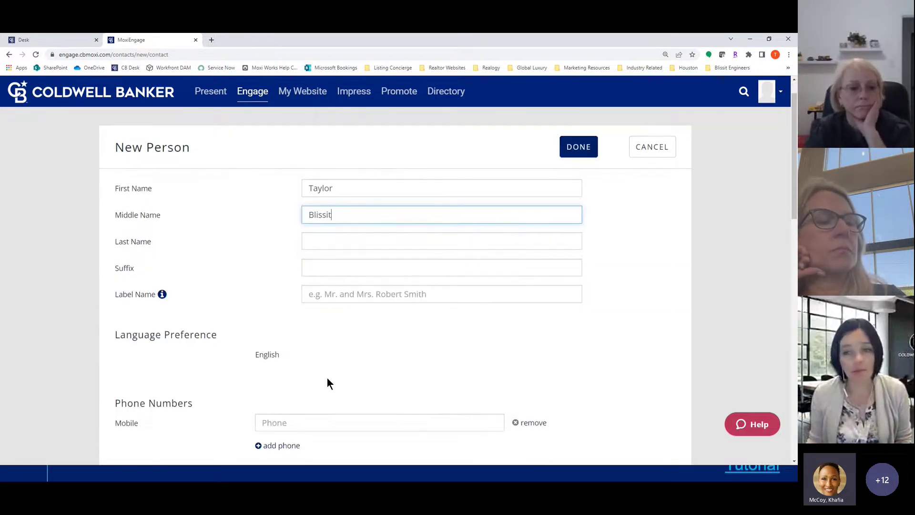
scroll(327, 381, "down", 8)
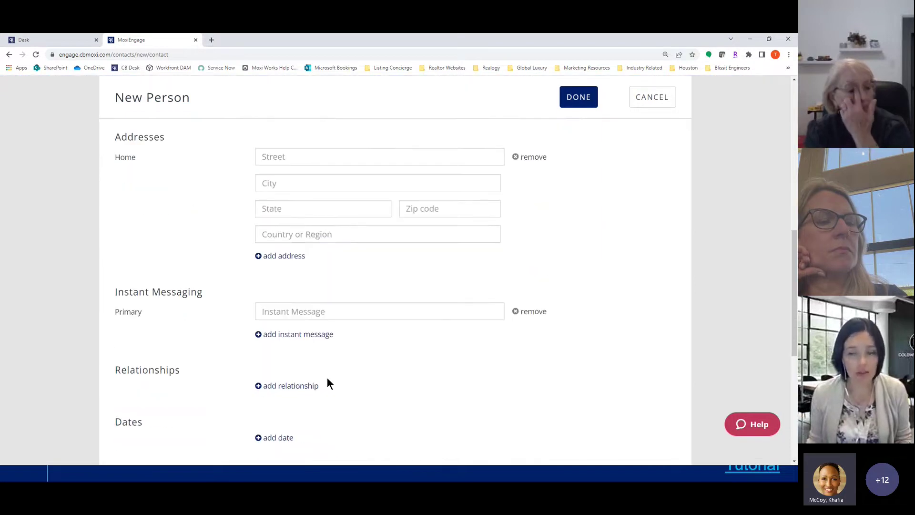
scroll(327, 383, "up", 9)
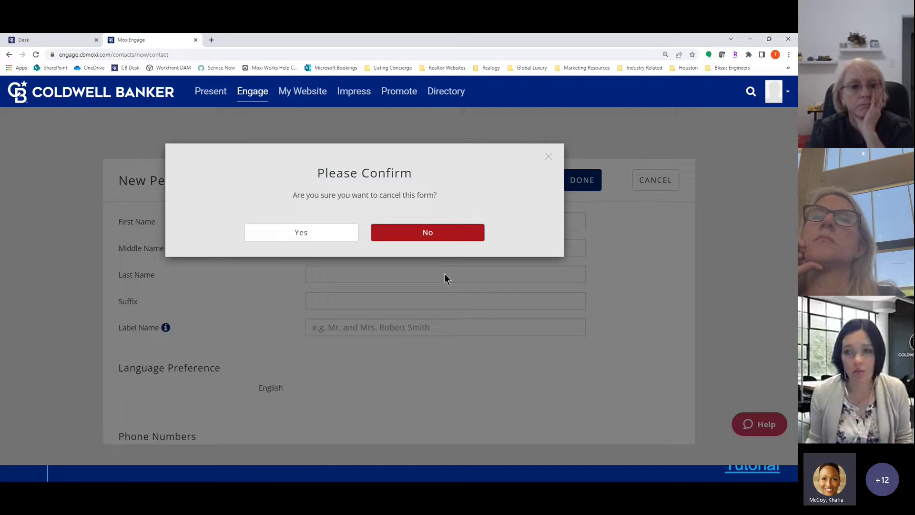
left_click(328, 236)
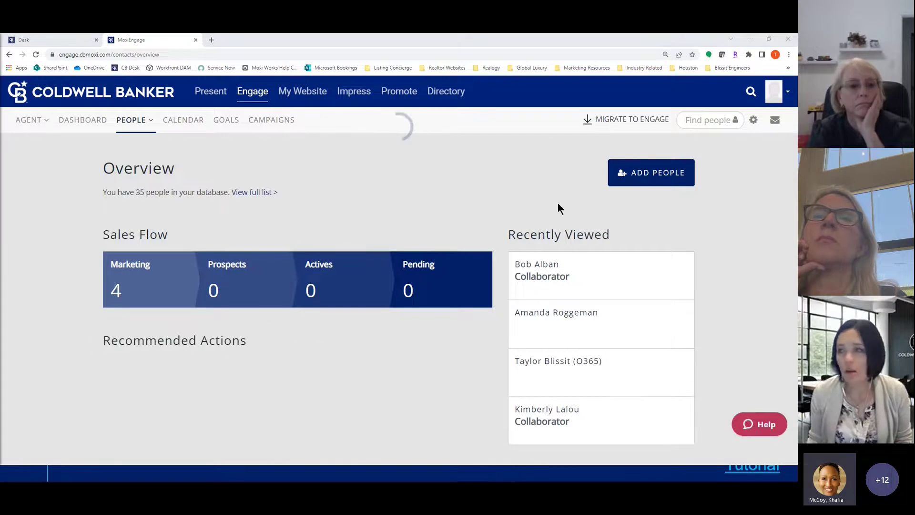
Return to My People, close the accidental email message, and open the settings dropdown
left_click(136, 120)
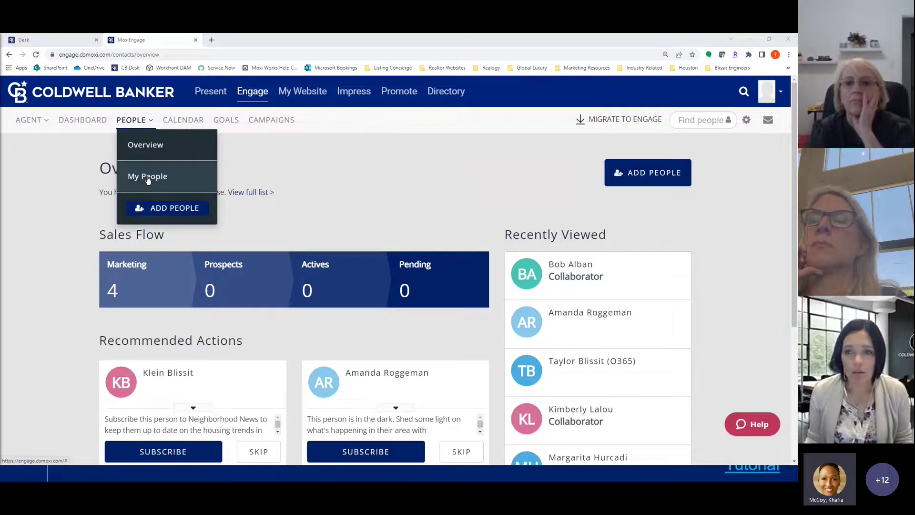
left_click(148, 179)
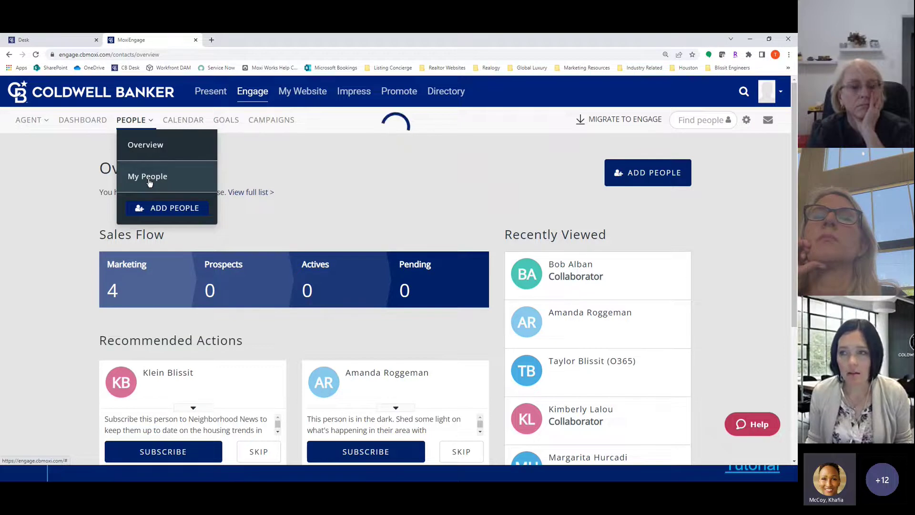
left_click(747, 126)
left_click(748, 126)
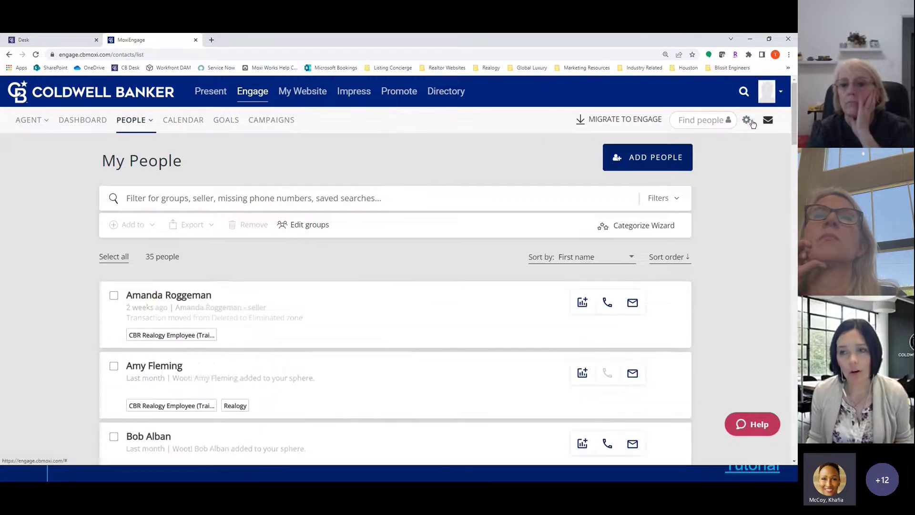
left_click(751, 123)
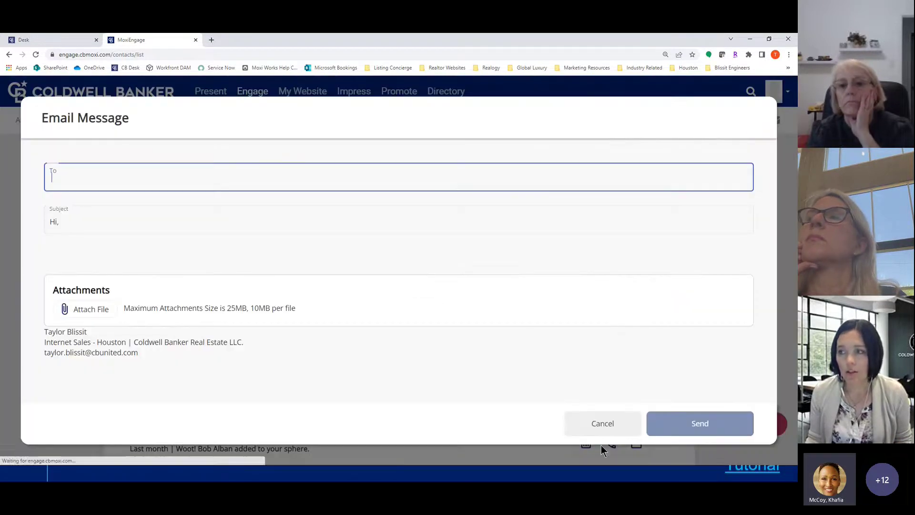
left_click(593, 422)
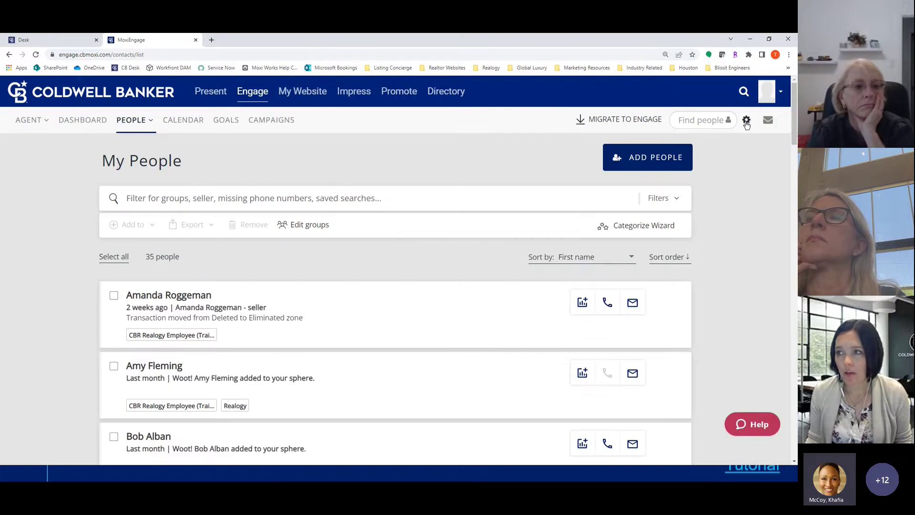
left_click(747, 122)
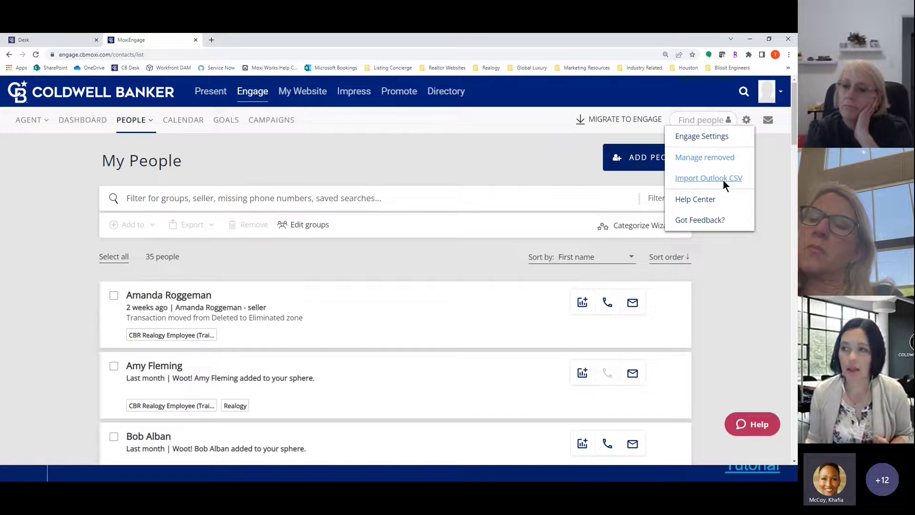
Import Master Contacts.csv as an Outlook CSV and dismiss the Invalid CSV warning
left_click(722, 180)
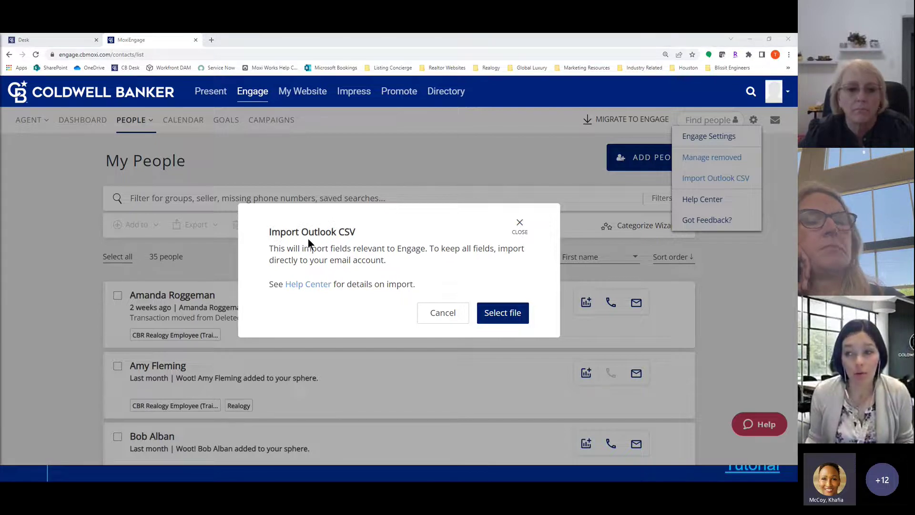
left_click(510, 320)
left_click(510, 321)
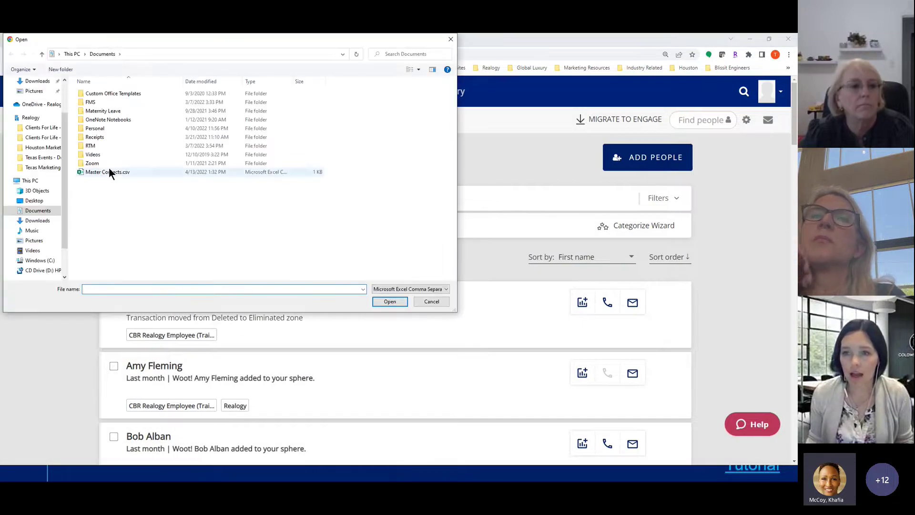
left_click(111, 172)
double_click(111, 171)
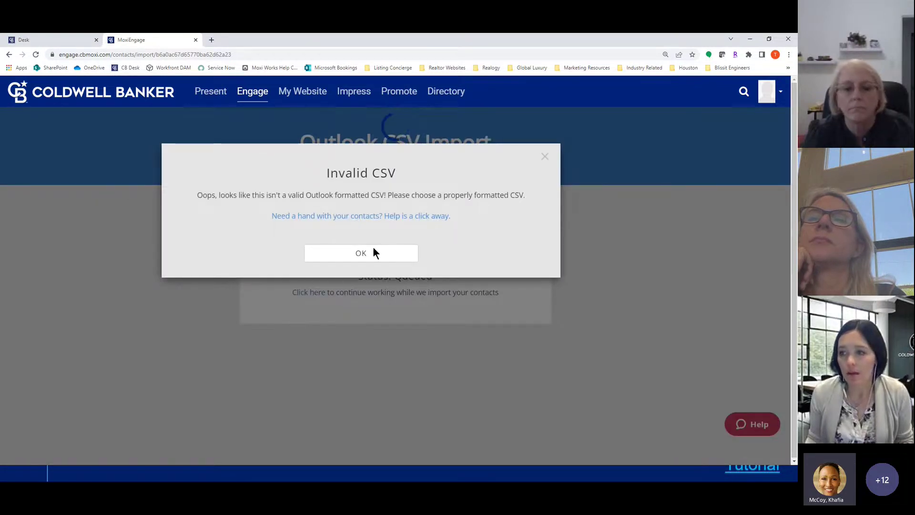
left_click(372, 253)
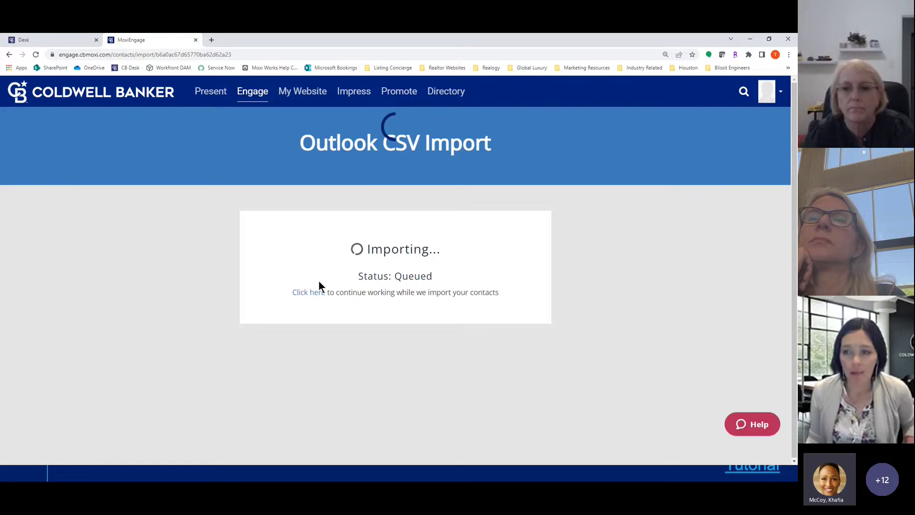
Continue to My People while the Outlook CSV import stays queued
left_click(318, 283)
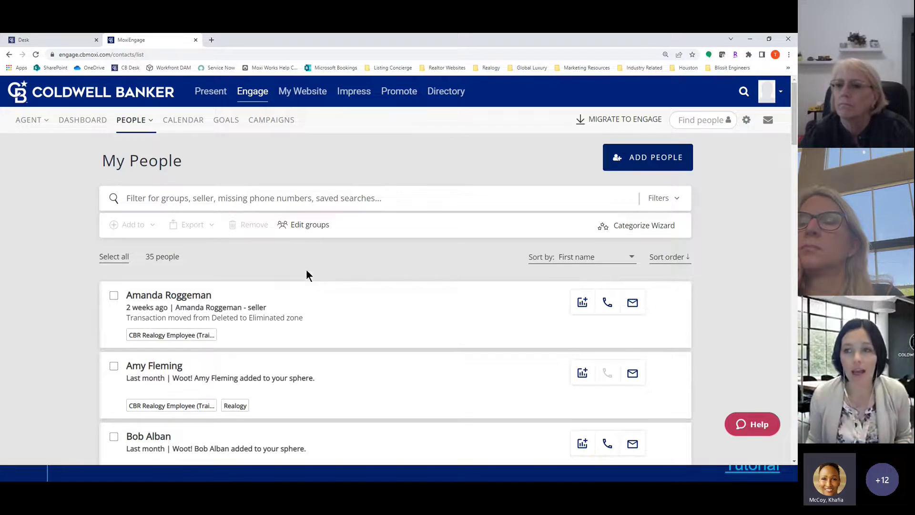
left_click(304, 232)
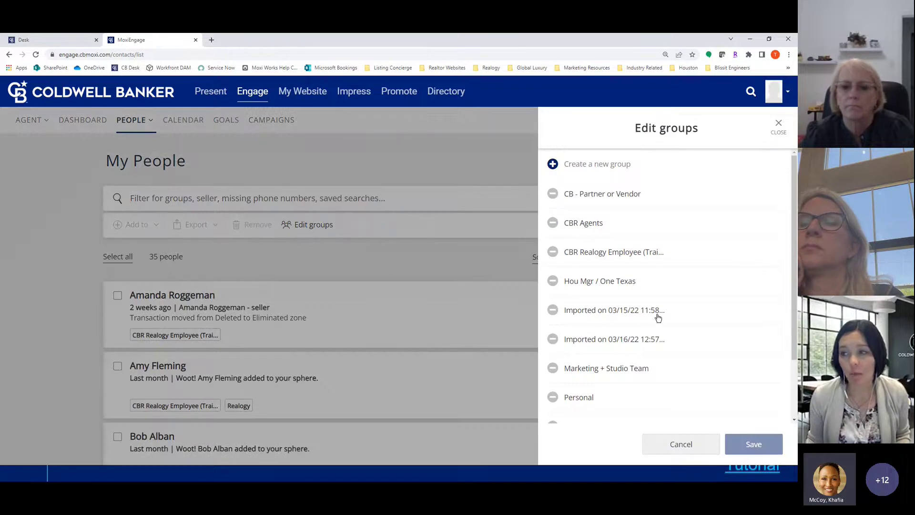
left_click(654, 314)
left_click(567, 313)
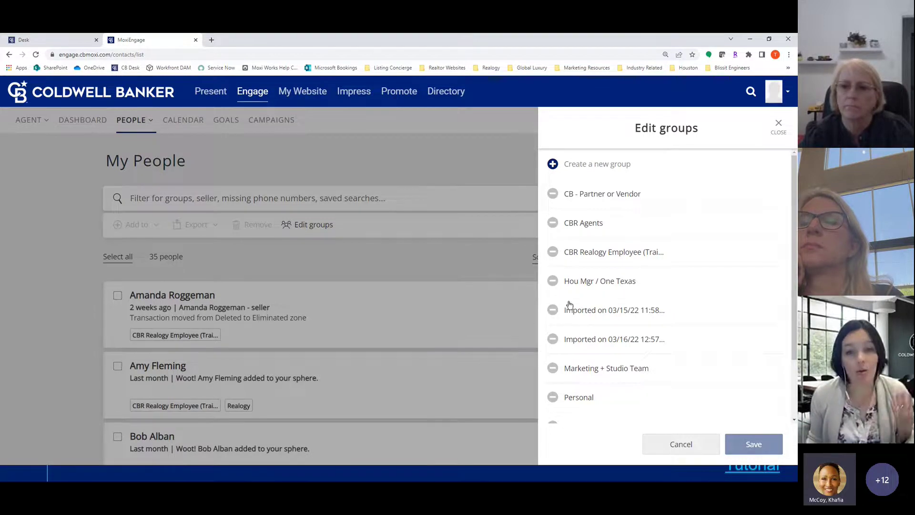
left_click(684, 445)
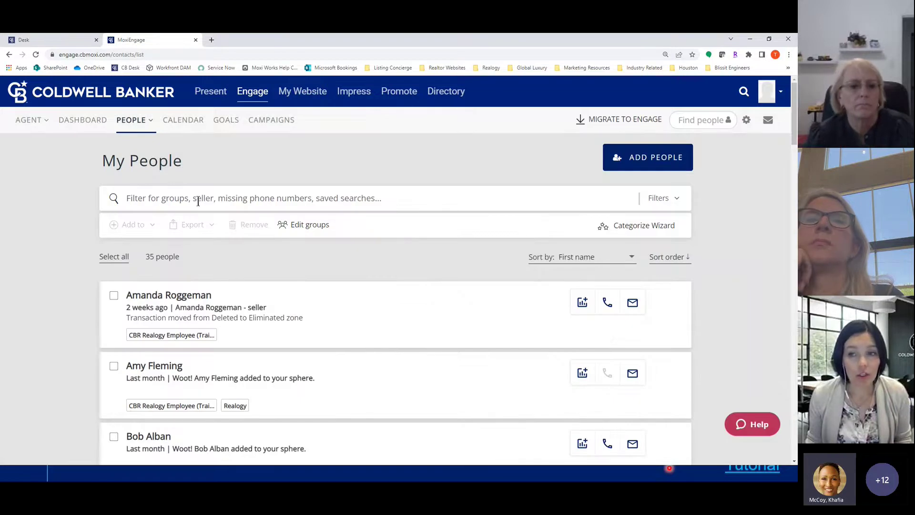
Filter My People by the Hou Mgr / One Texas group and select its one contact
left_click(679, 204)
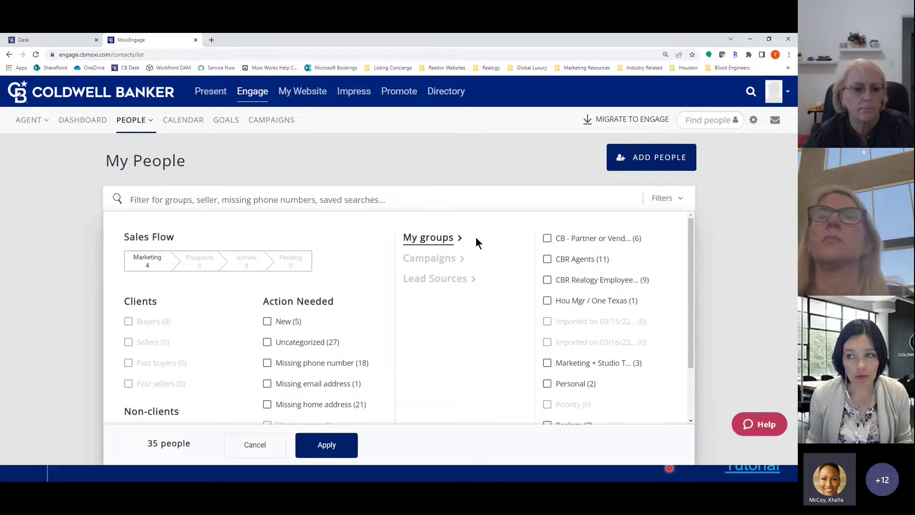
left_click(675, 196)
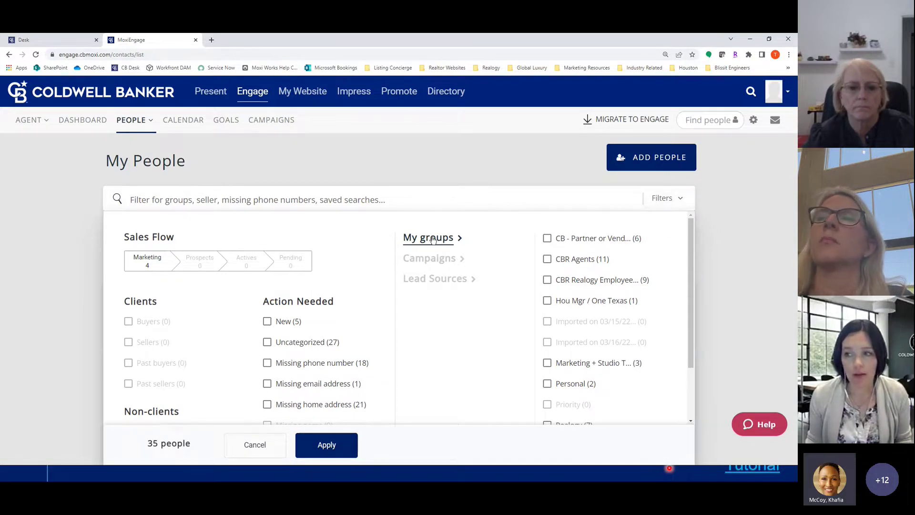
scroll(545, 281, "down", 1)
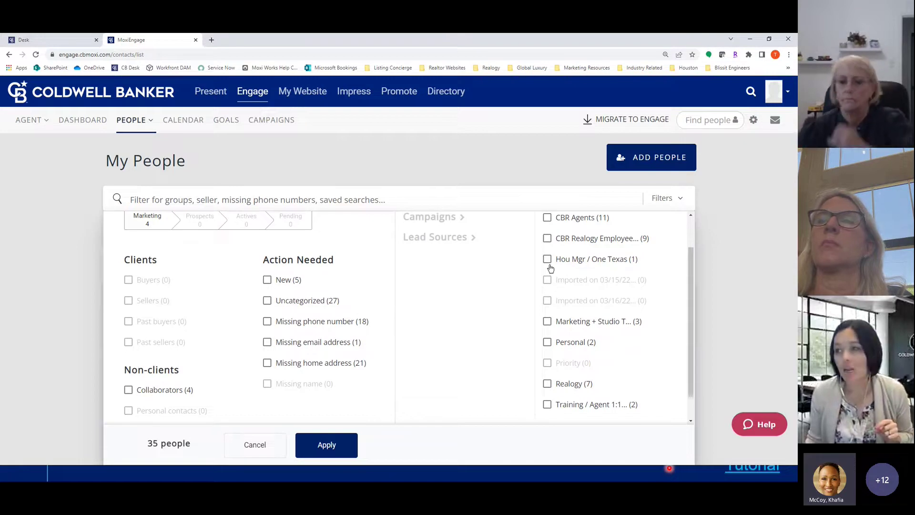
left_click(549, 261)
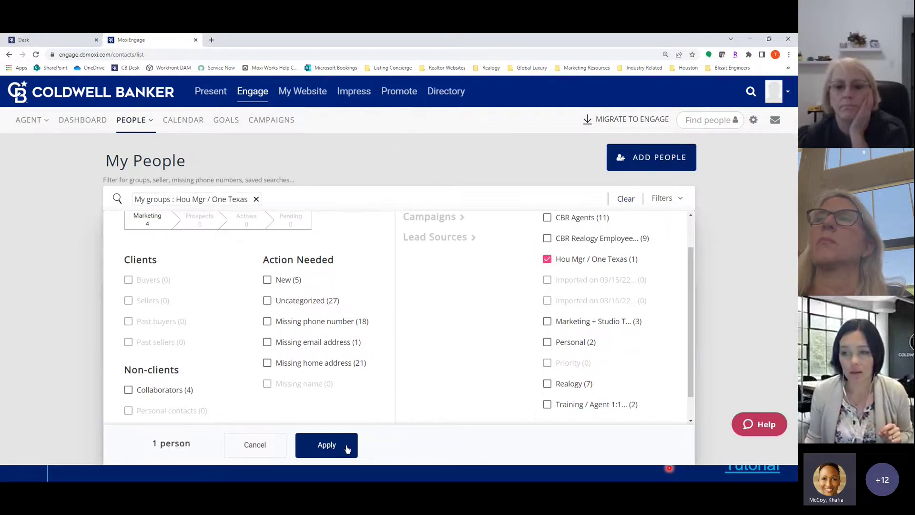
left_click(354, 443)
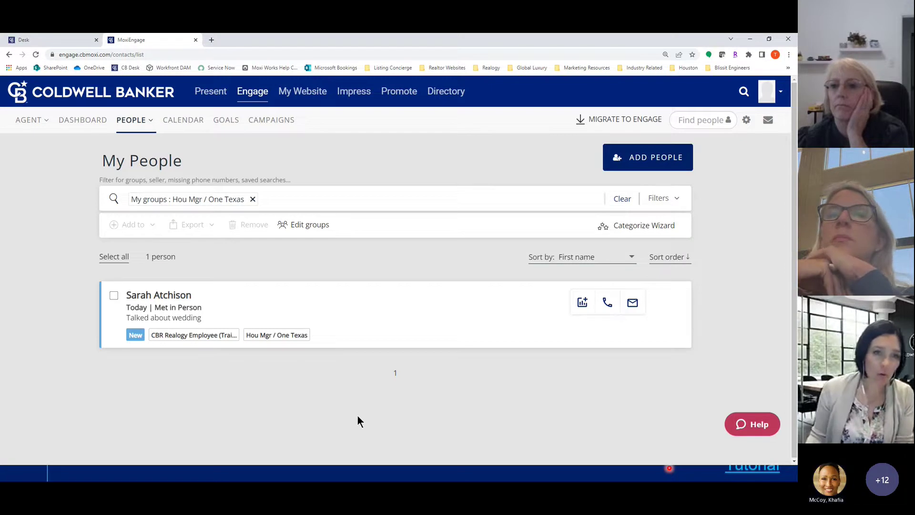
left_click(115, 257)
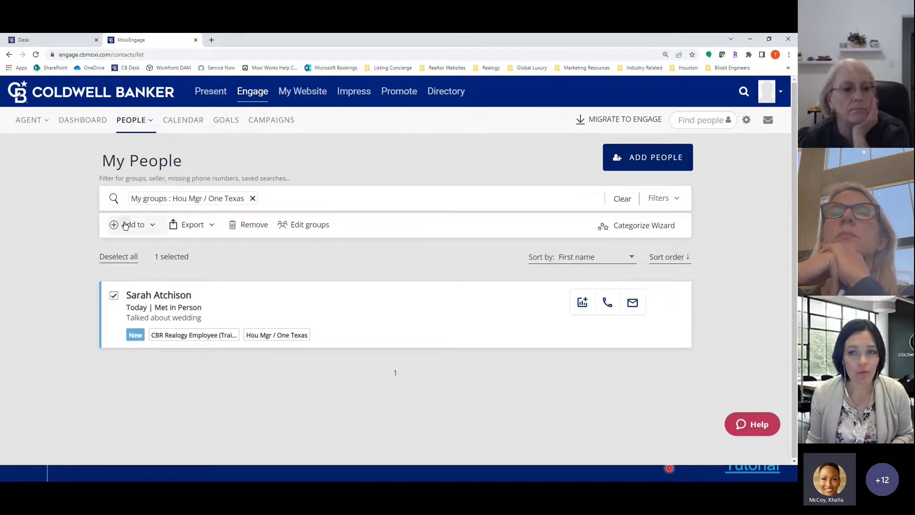
Add the selected contact to the CBR Realogy Employee (Training/Contact/Event) group
left_click(125, 225)
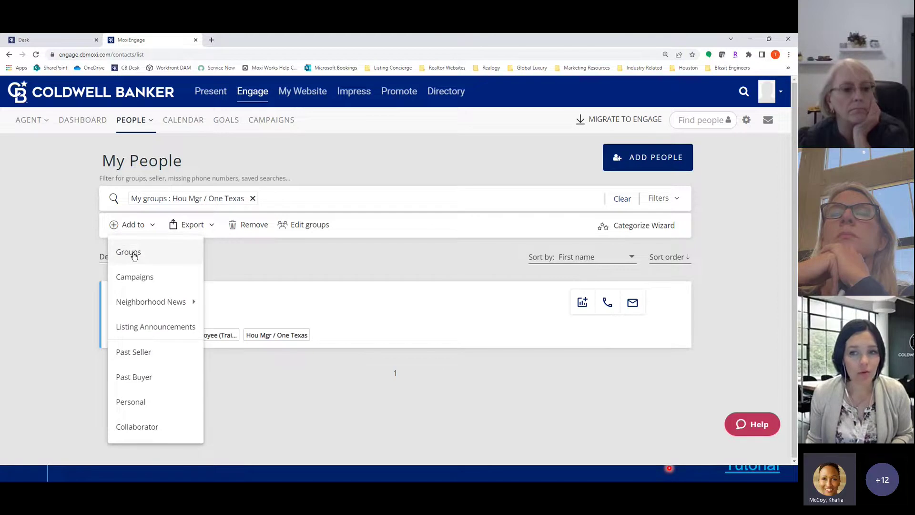
left_click(134, 256)
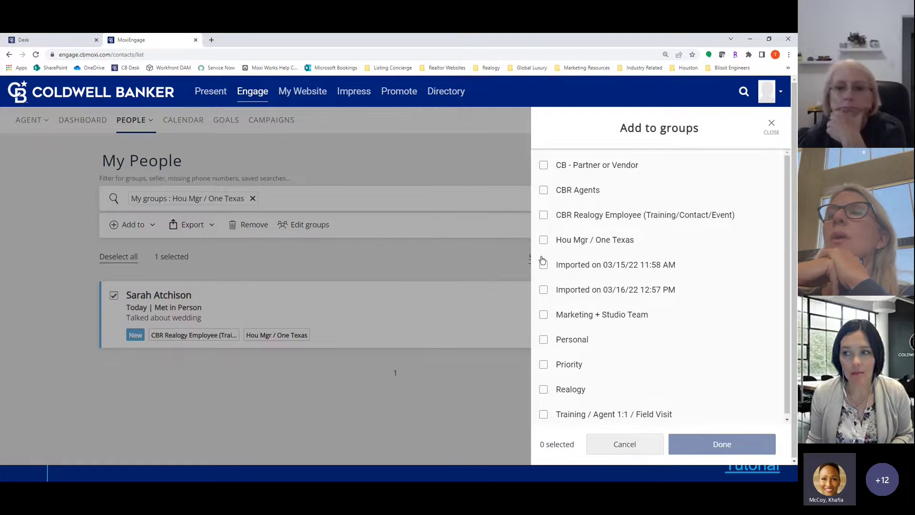
left_click(543, 215)
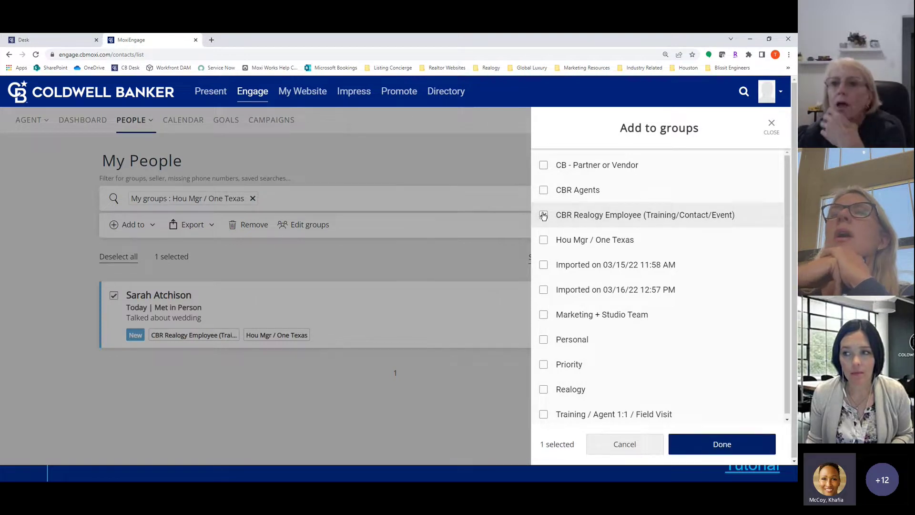
left_click(694, 443)
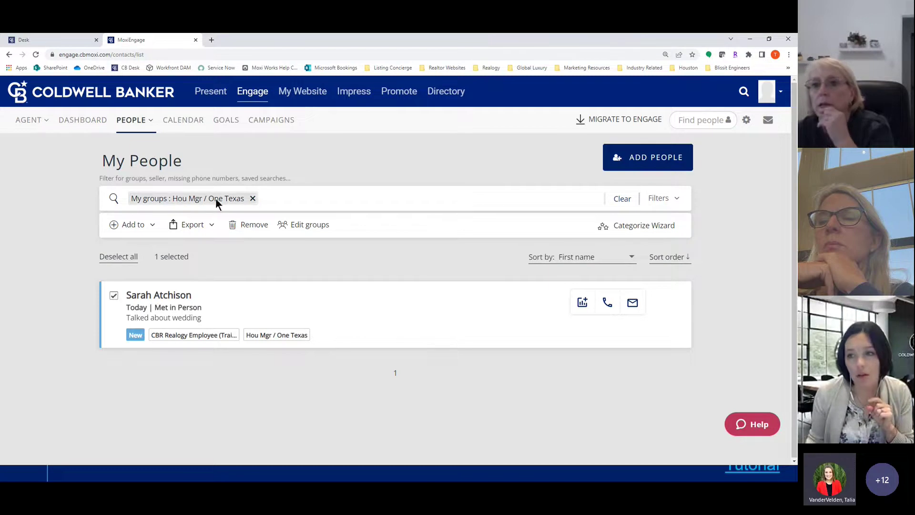
Remove the Hou Mgr / One Texas group filter so all 35 people are listed
left_click(254, 199)
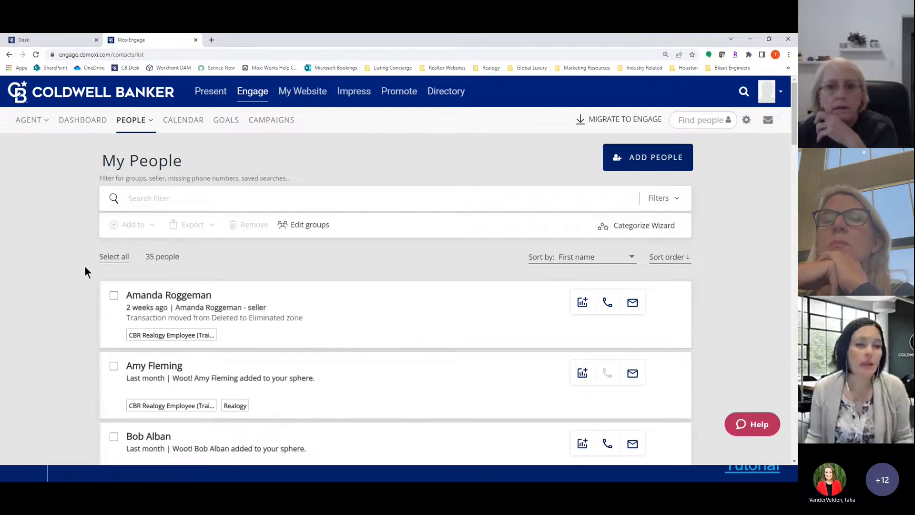
left_click_drag(147, 257, 181, 259)
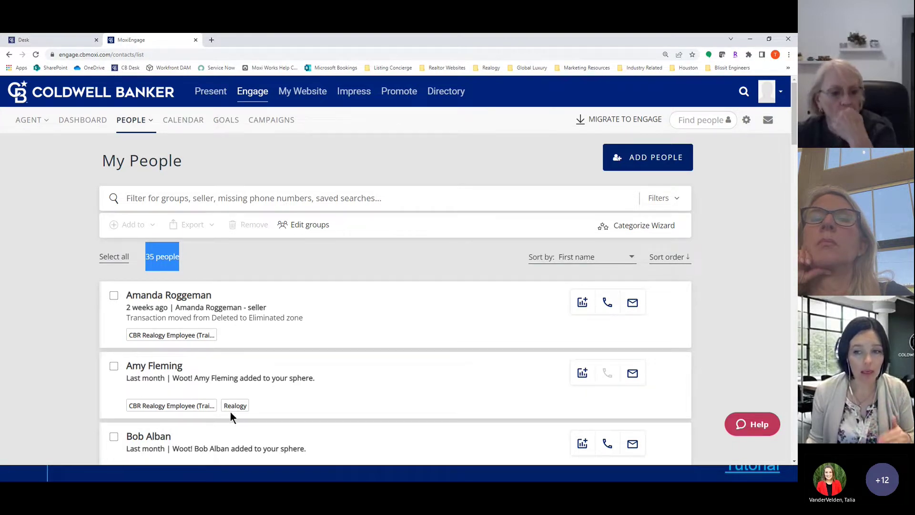
scroll(247, 405, "down", 4)
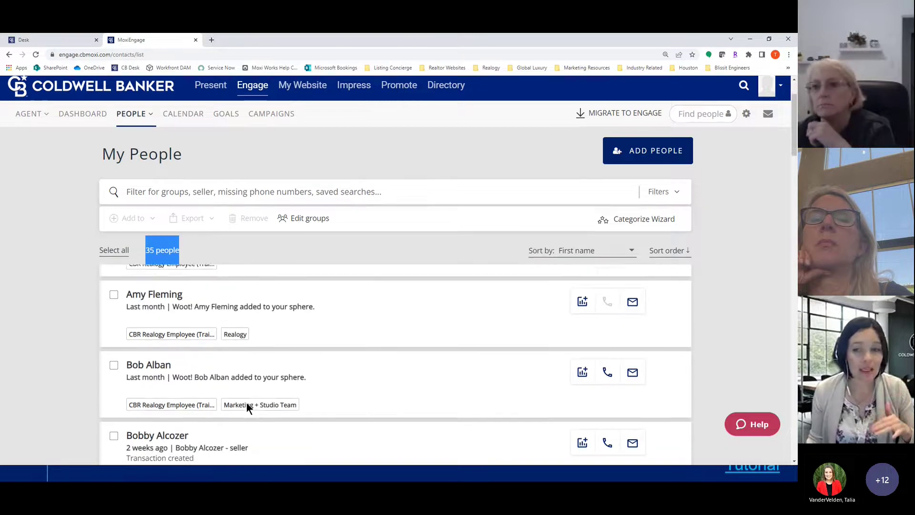
scroll(247, 397, "up", 4)
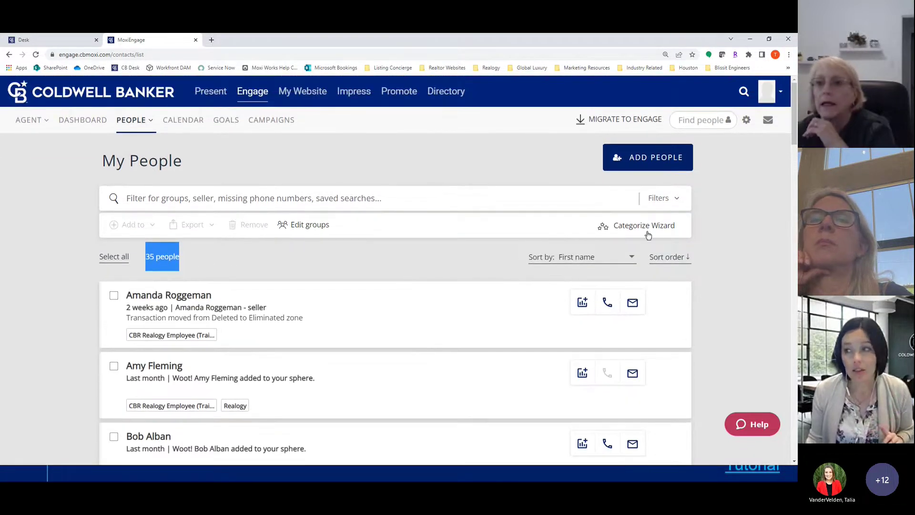
Filter My People to the CBR Agents group, showing its 11 contacts
left_click(674, 201)
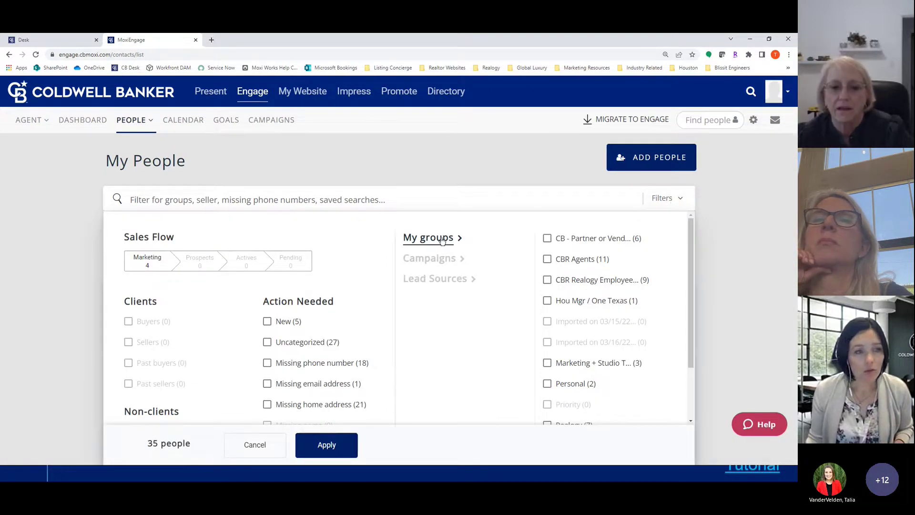
left_click(548, 259)
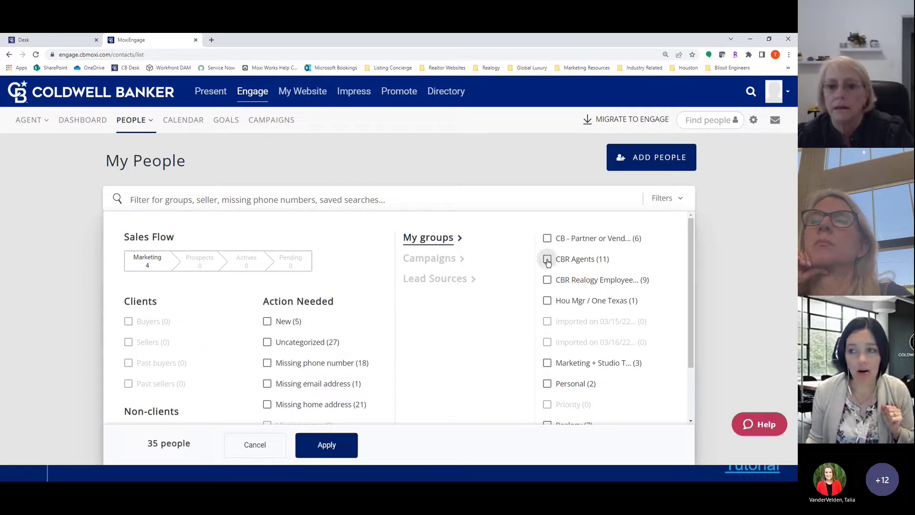
left_click(326, 444)
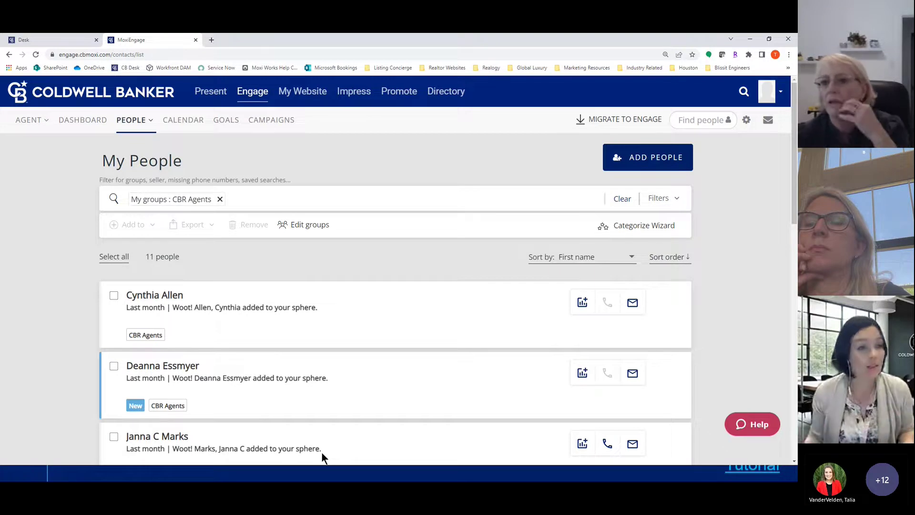
Select all 11 CBR Agents contacts and add them to the Training / Agent 1:1 / Field Visit group
left_click(116, 262)
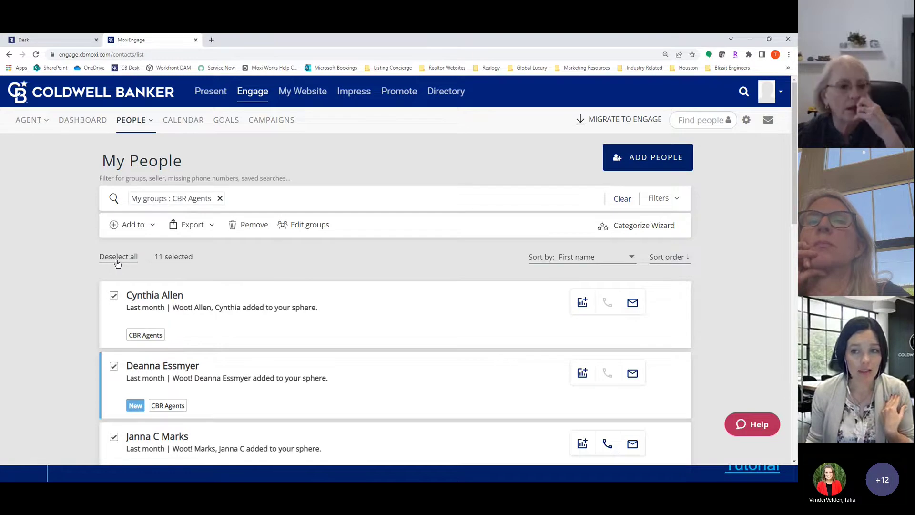
left_click(130, 224)
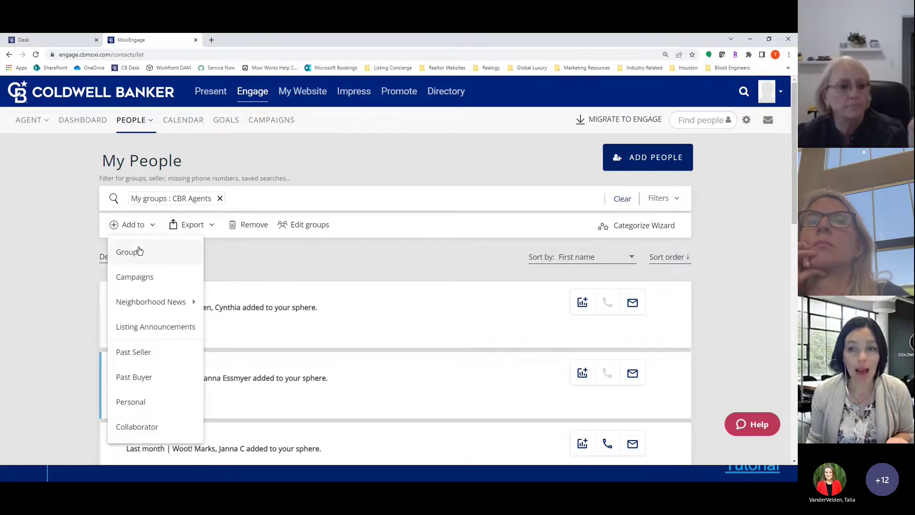
left_click(138, 247)
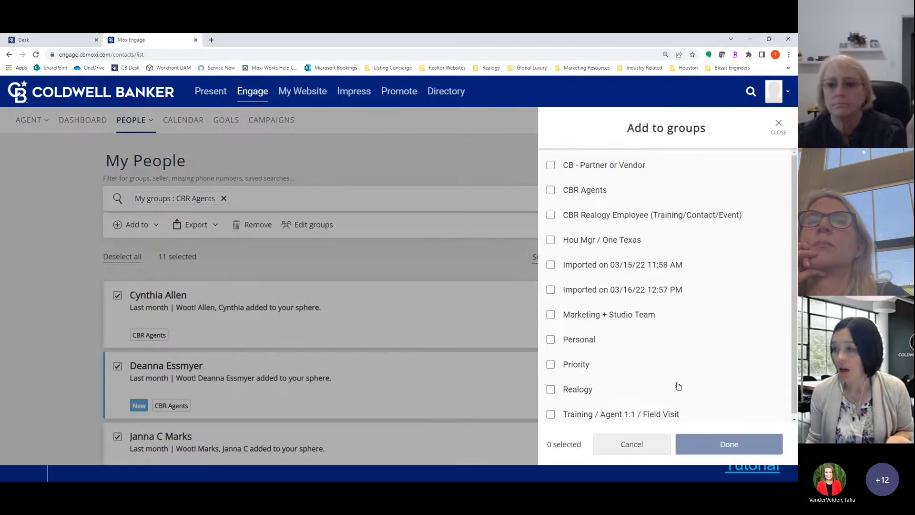
scroll(677, 384, "down", 1)
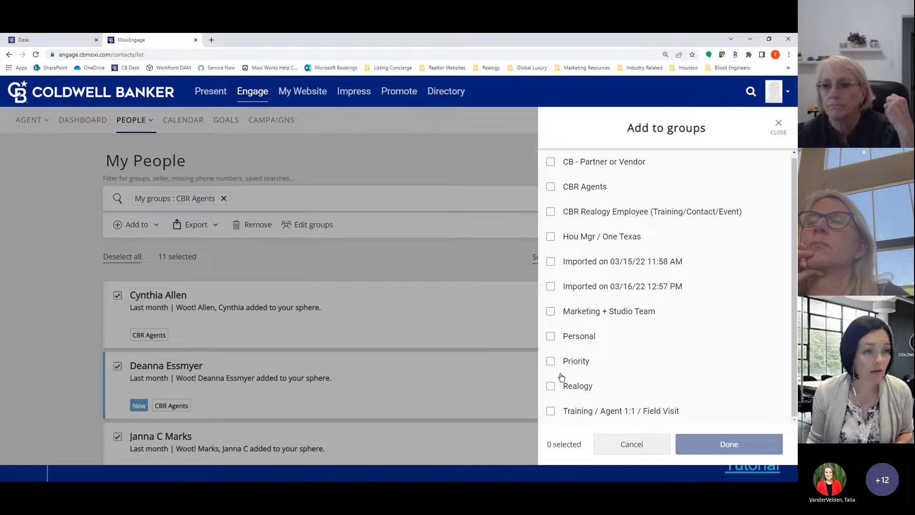
left_click(551, 411)
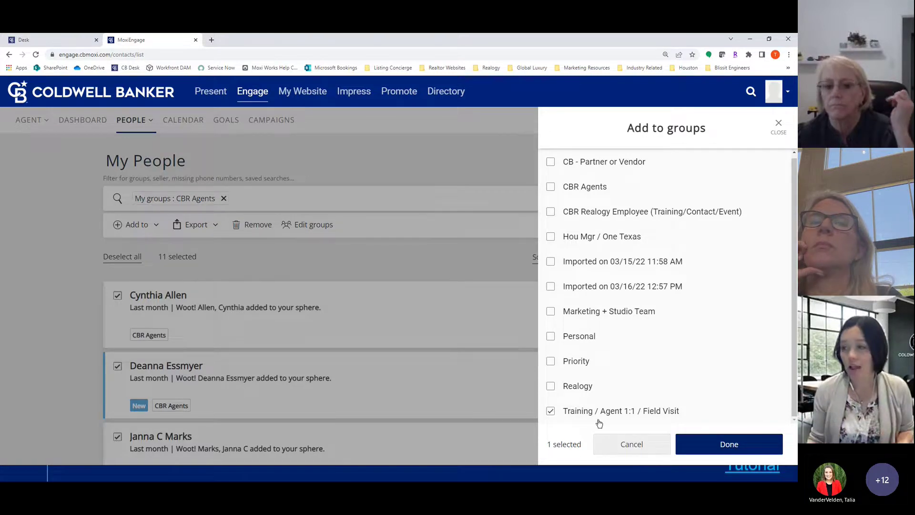
left_click(631, 443)
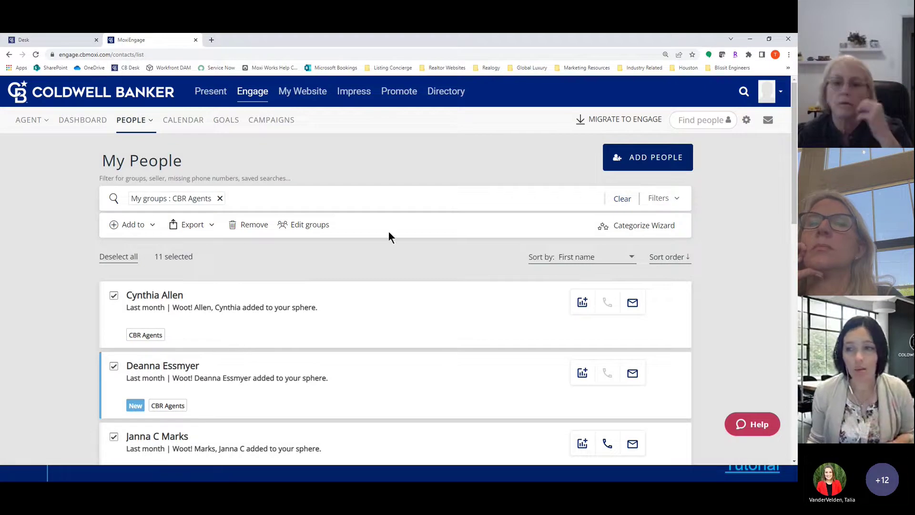
Scroll the CBR Agents list to check each contact shows the Training / Agent 1:1 / Field Visit tag
scroll(342, 286, "down", 3)
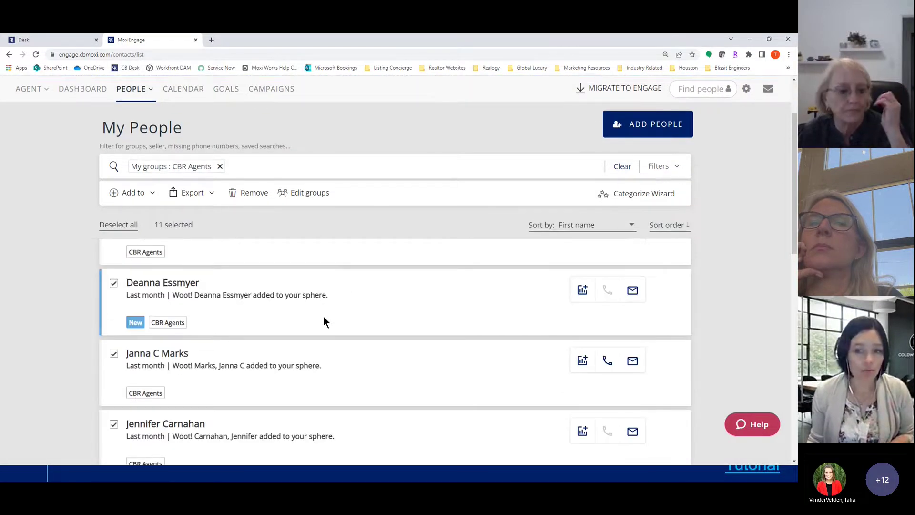
scroll(323, 315, "up", 3)
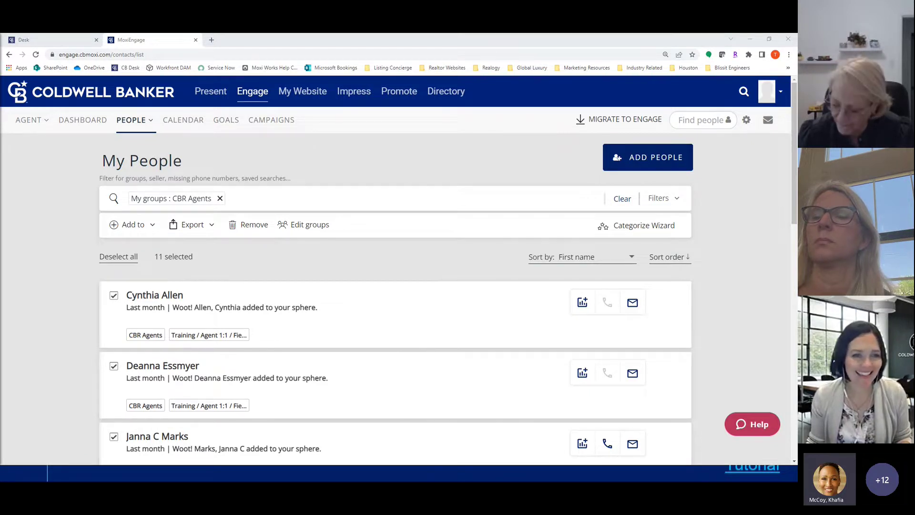
Drop the CBR Agents filter, search for the contact by name, and open their Marketing Plan record
left_click(220, 199)
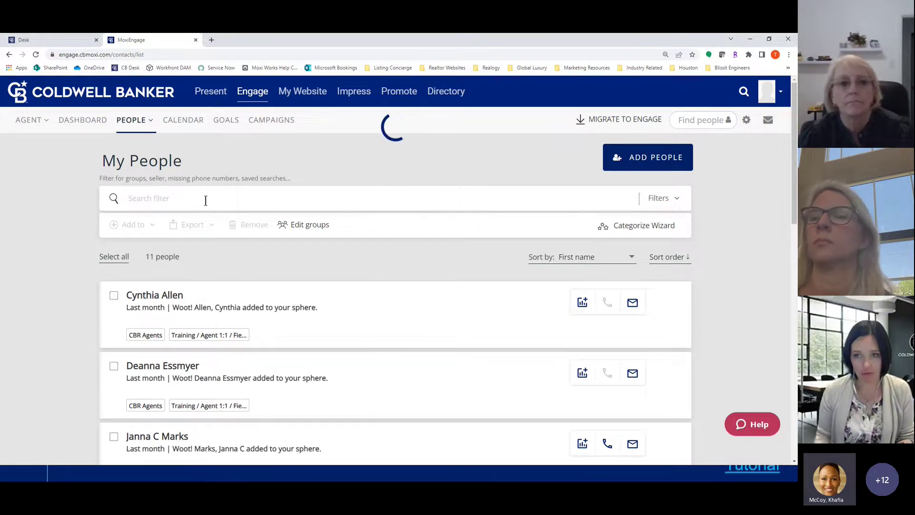
type("taylor")
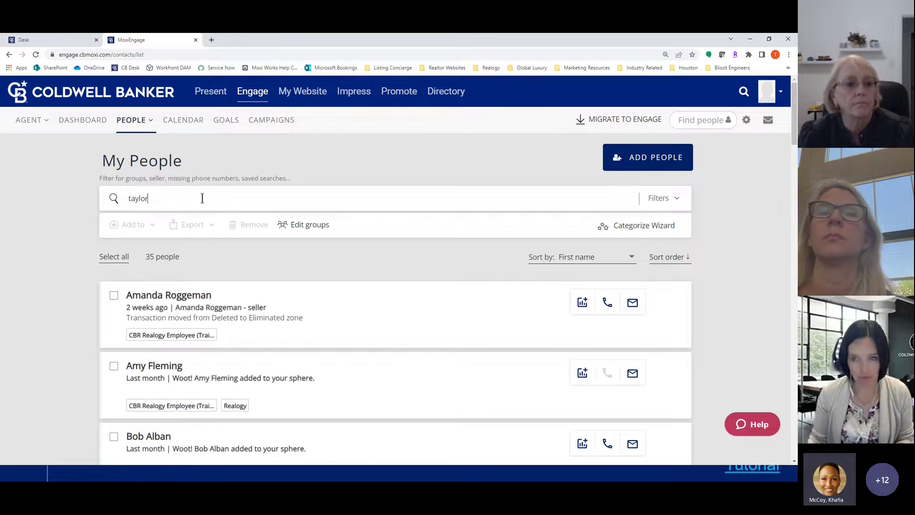
scroll(199, 188, "down", 1)
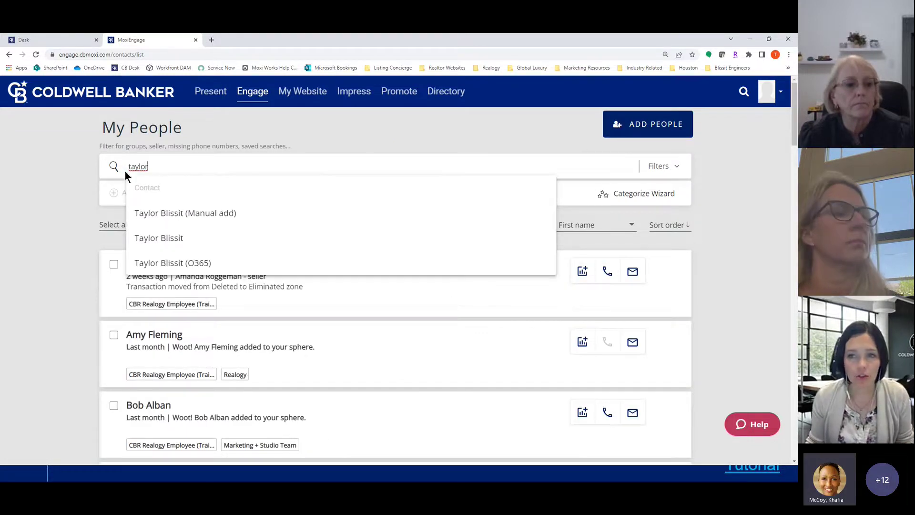
left_click(163, 264)
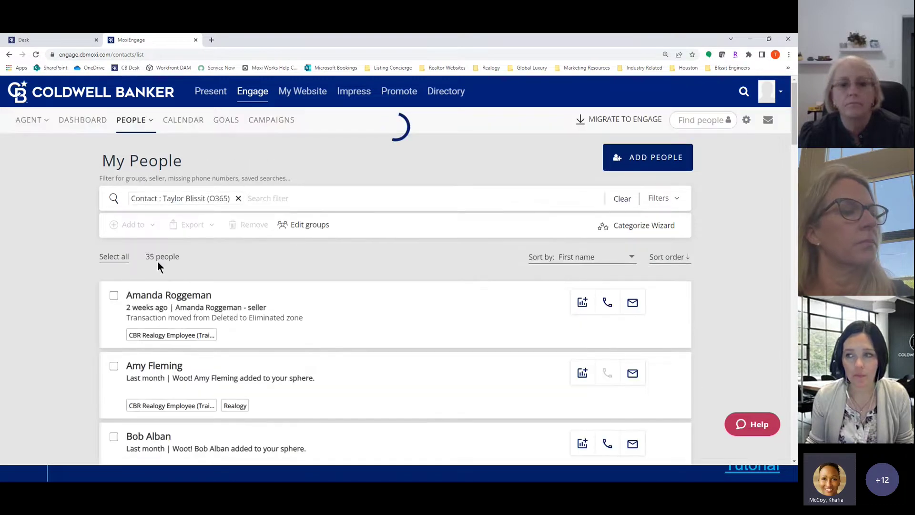
left_click(161, 298)
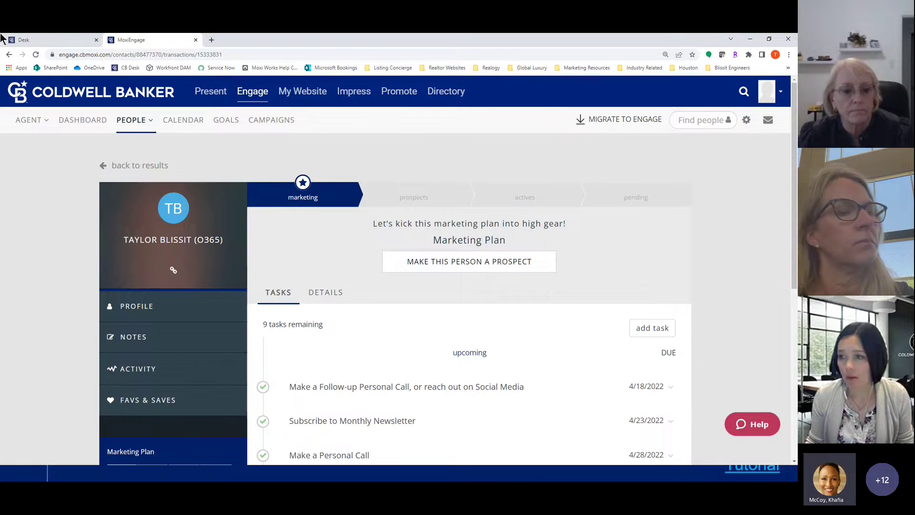
Go back to My People and remove the contact filter chip to reload everyone
left_click(8, 56)
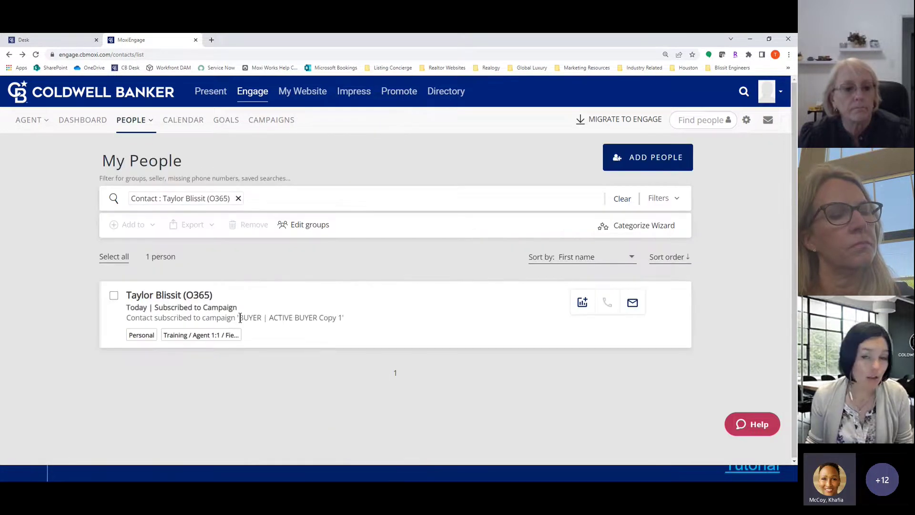
left_click(238, 198)
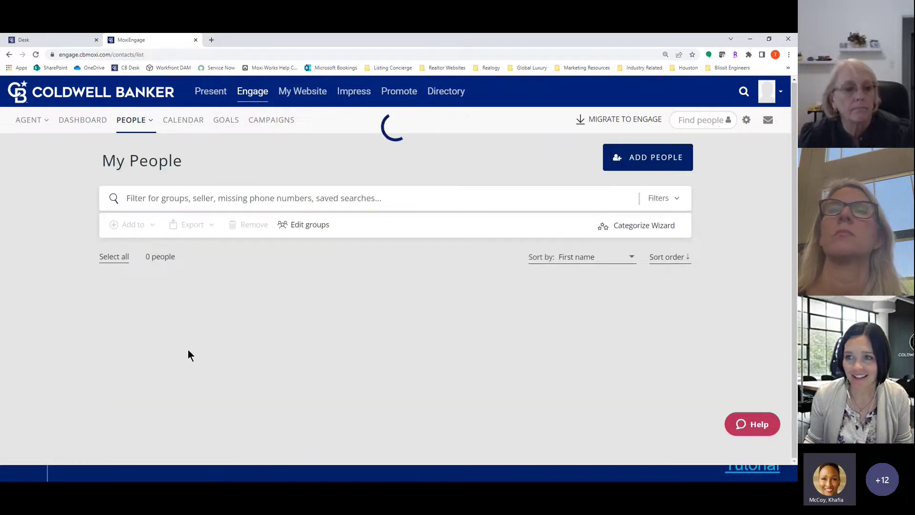
Open the next contact's profile and categorize them as a client
scroll(150, 379, "down", 2)
scroll(150, 376, "down", 3)
left_click(157, 330)
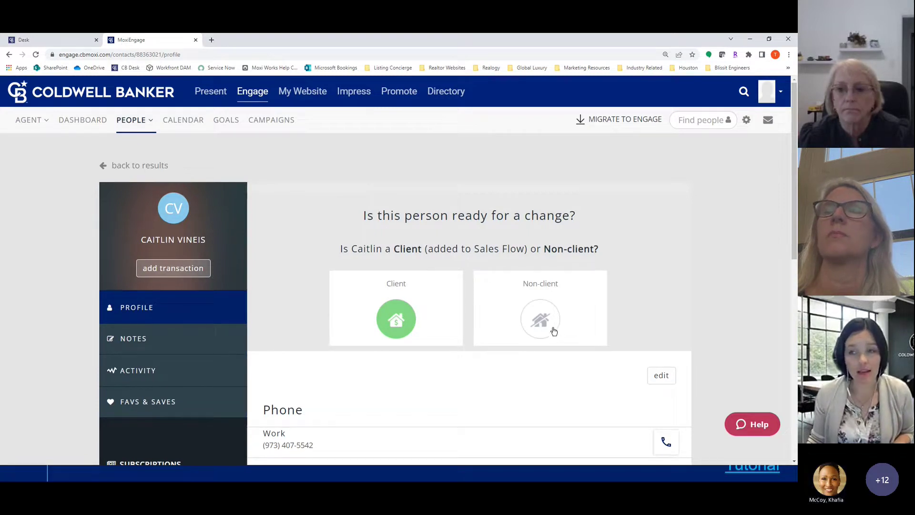
left_click_drag(428, 248, 525, 247)
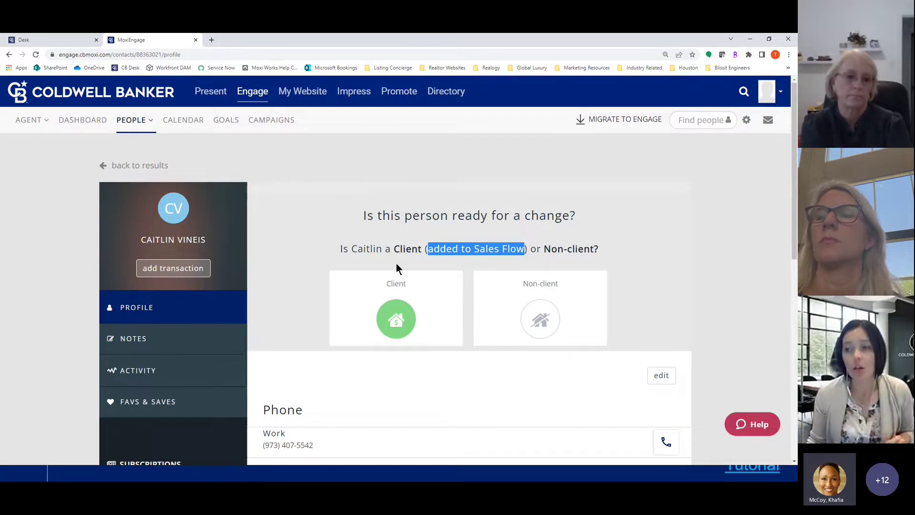
left_click(400, 333)
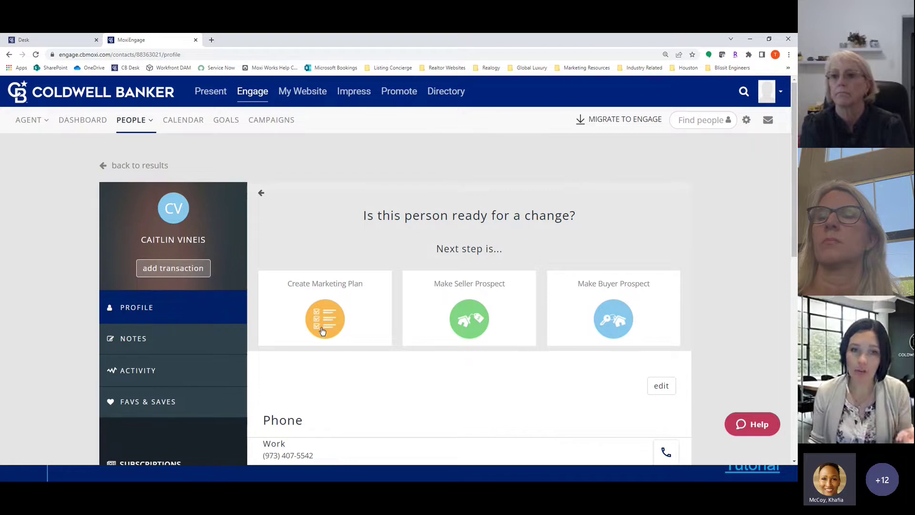
Make the client a seller prospect, creating a Prospects-stage seller transaction with 13 tasks
left_click(472, 314)
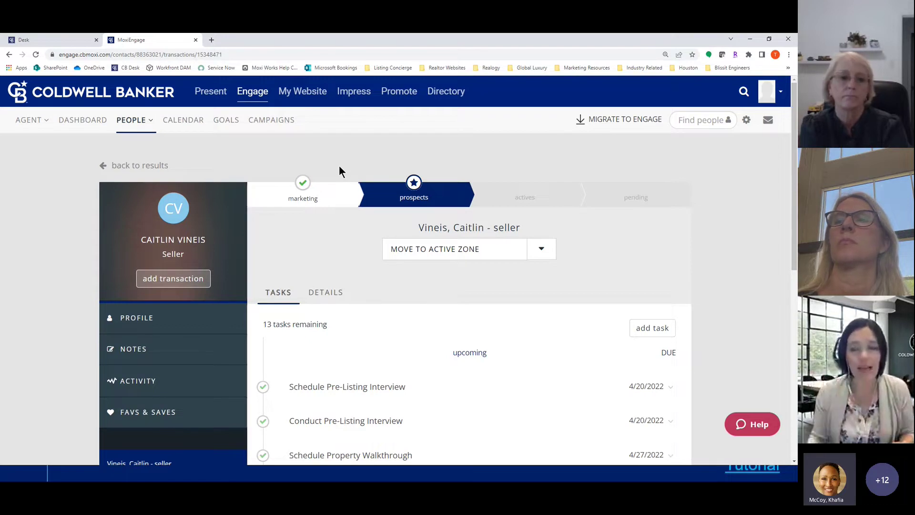
left_click(513, 258)
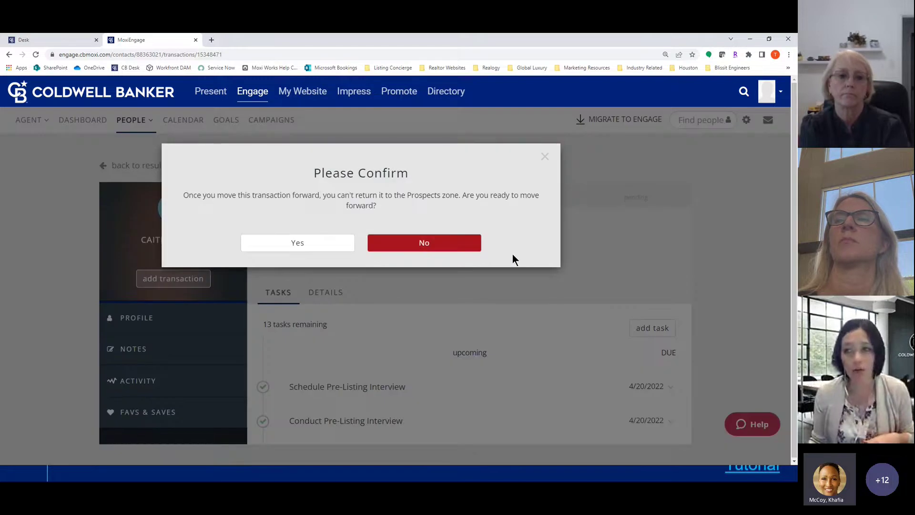
left_click(545, 156)
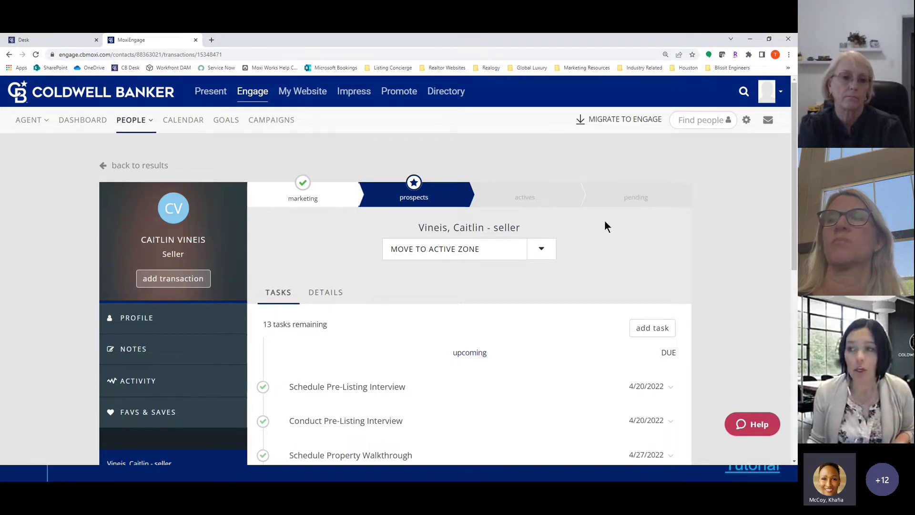
Complete the Schedule and Conduct Pre-Listing Interview tasks and expand Schedule Property Walkthrough's details
scroll(605, 224, "down", 3)
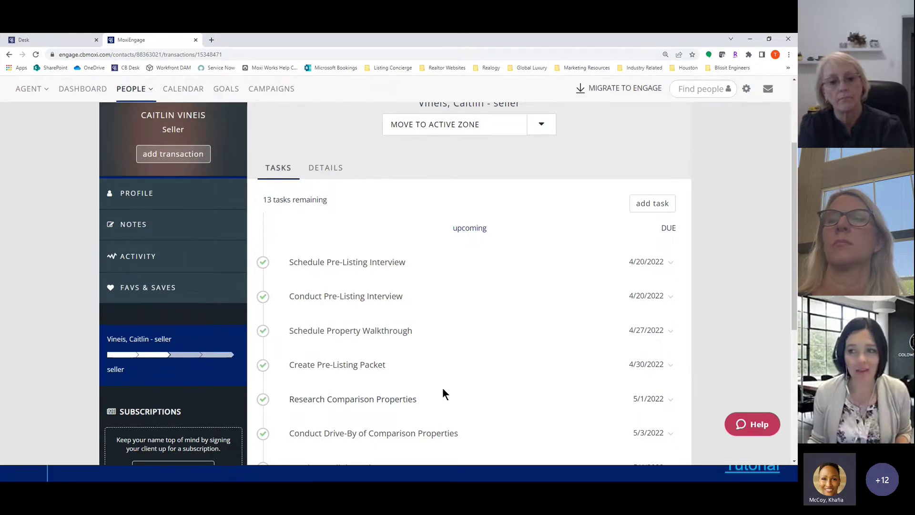
scroll(332, 295, "up", 1)
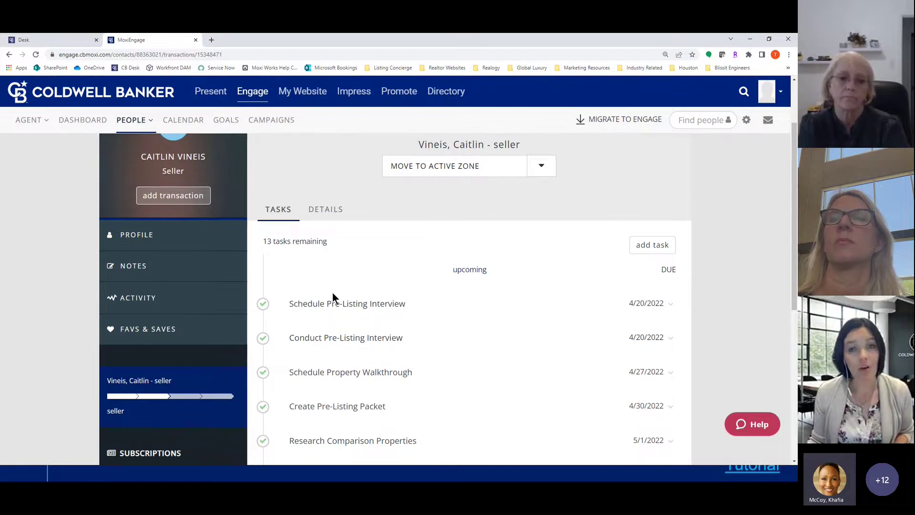
scroll(332, 291, "up", 1)
scroll(305, 351, "down", 1)
scroll(308, 352, "down", 2)
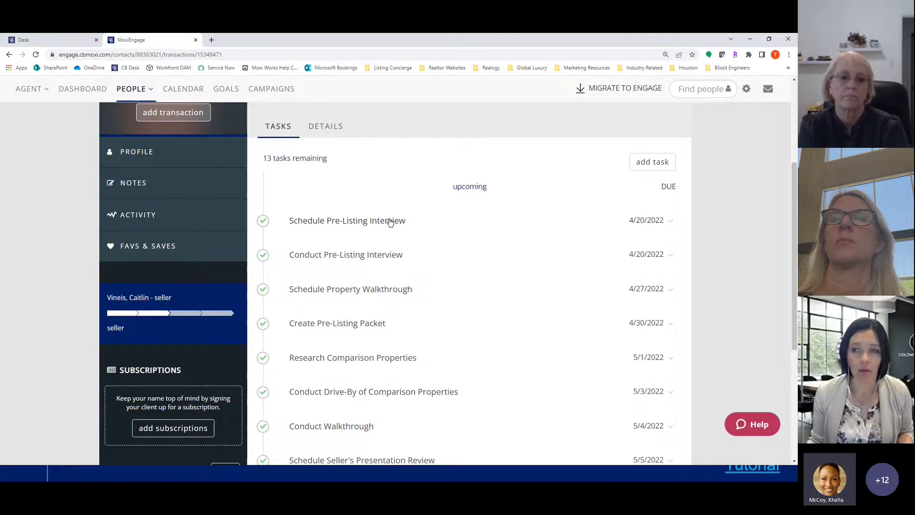
left_click(264, 222)
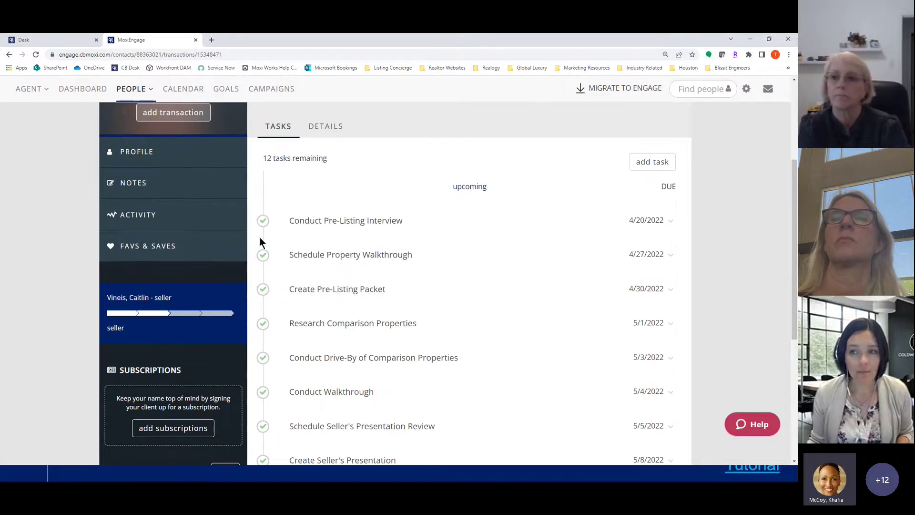
left_click(262, 220)
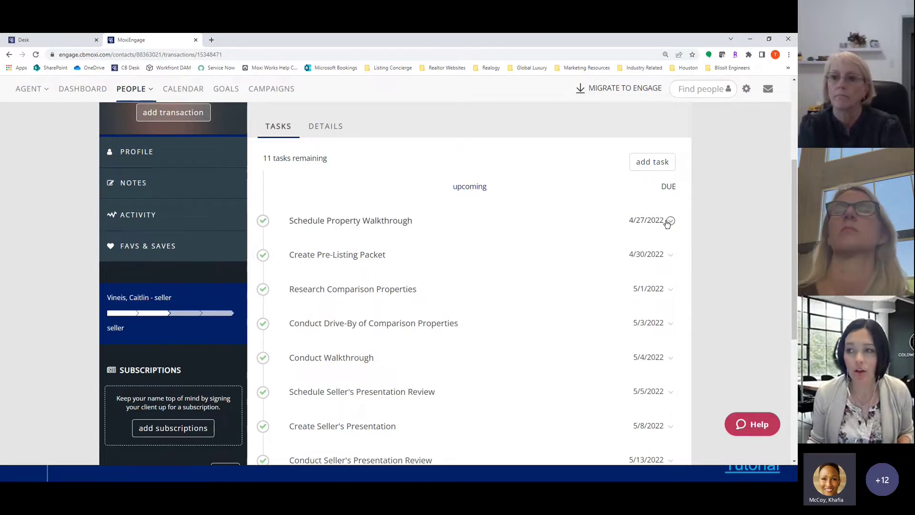
left_click(670, 222)
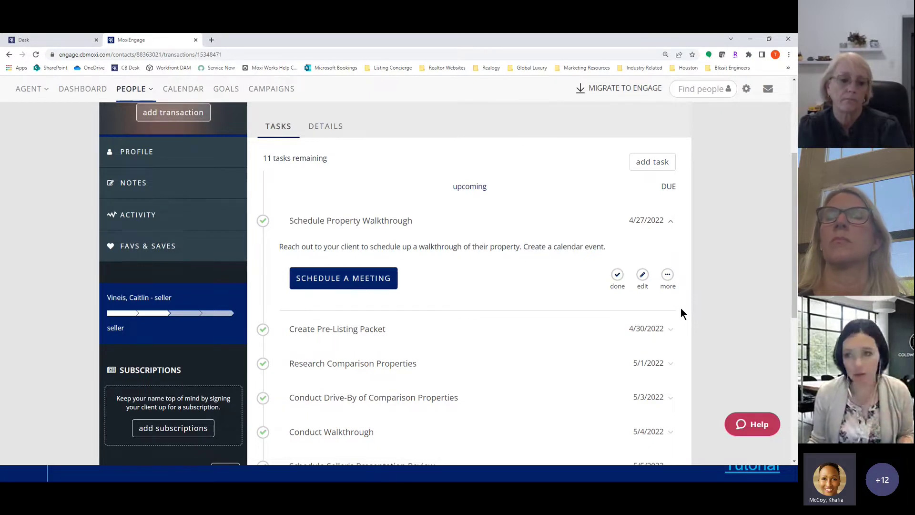
scroll(642, 290, "up", 3)
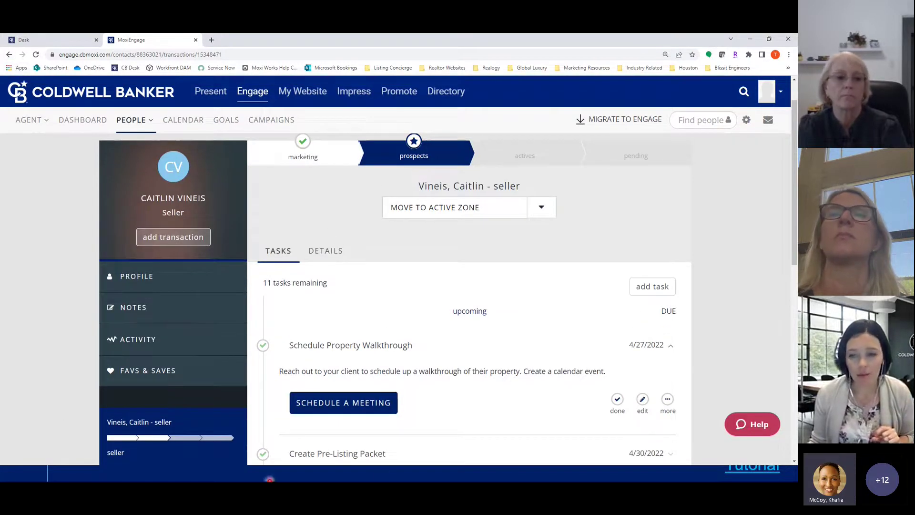
Return to the PowerPoint slideshow and move to the Customize Contacts client/non-client slide
key("alt+Tab")
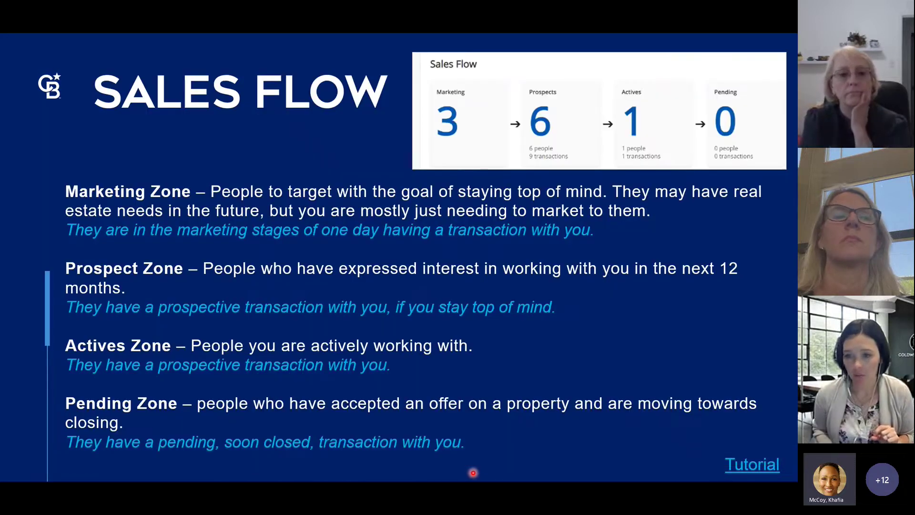
key("Right")
key("Right")
key("Right")
key("Right")
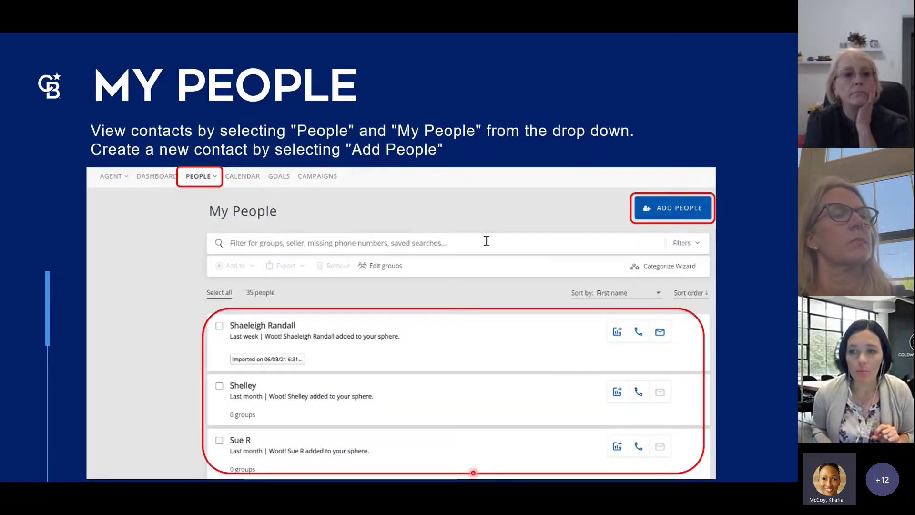
key("Right")
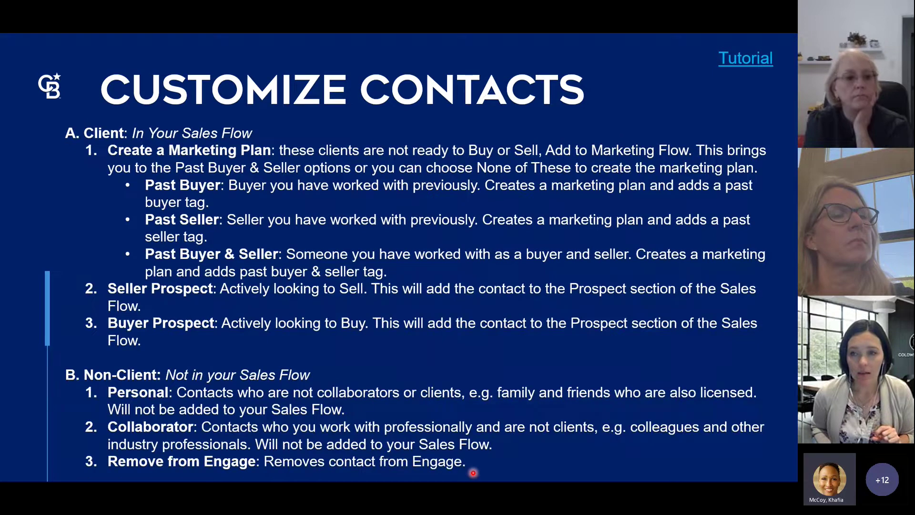
key("Left")
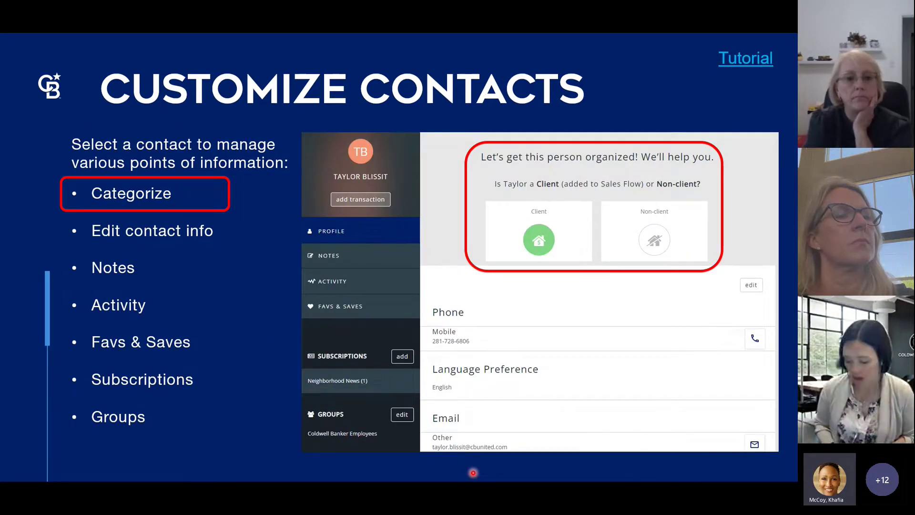
key("Right")
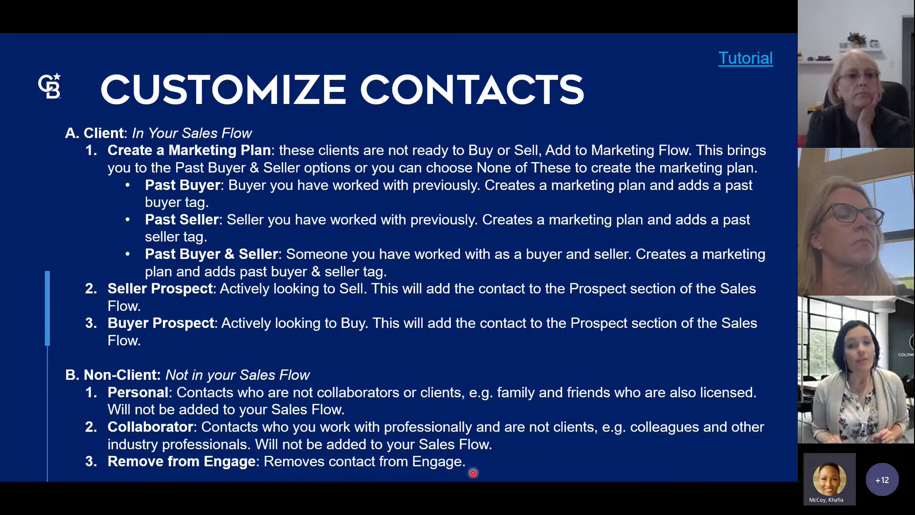
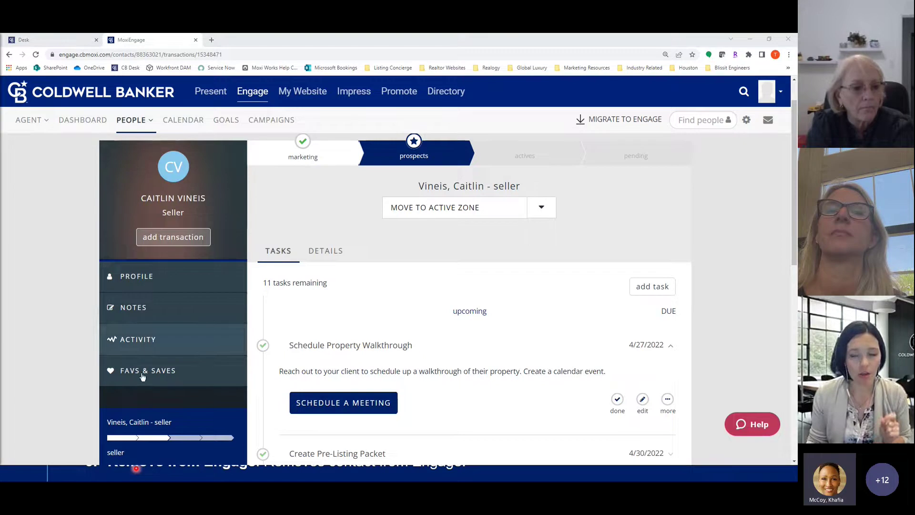
Review the seller contact's profile details, then show their Notes, which are synced and empty
left_click(139, 276)
scroll(142, 281, "down", 2)
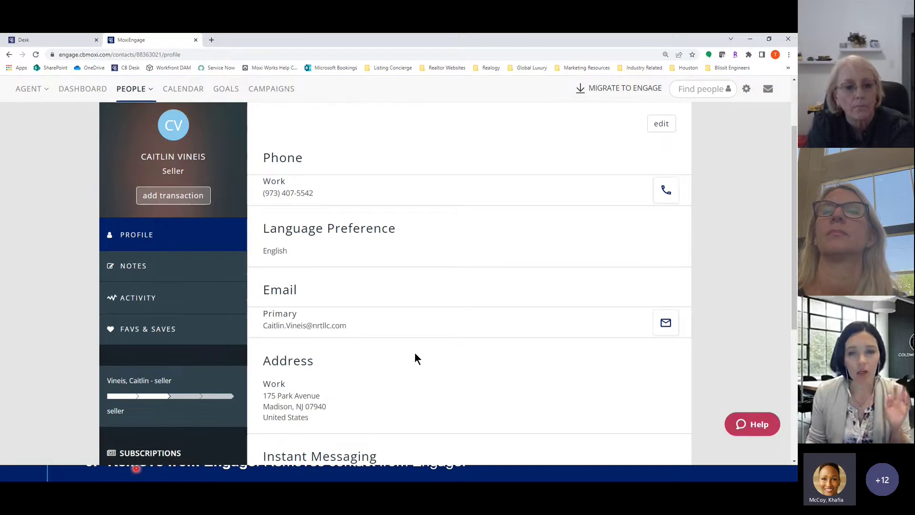
scroll(372, 441, "down", 2)
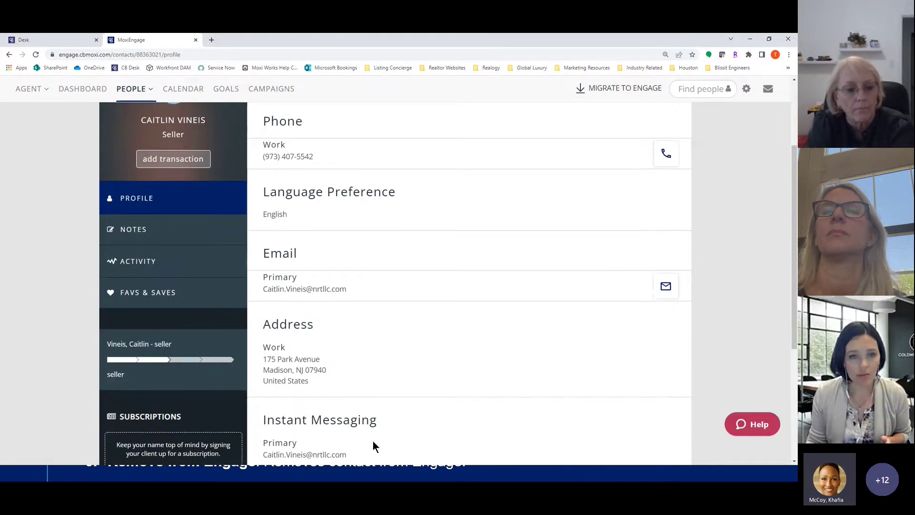
scroll(373, 441, "up", 4)
left_click(658, 210)
left_click(658, 210)
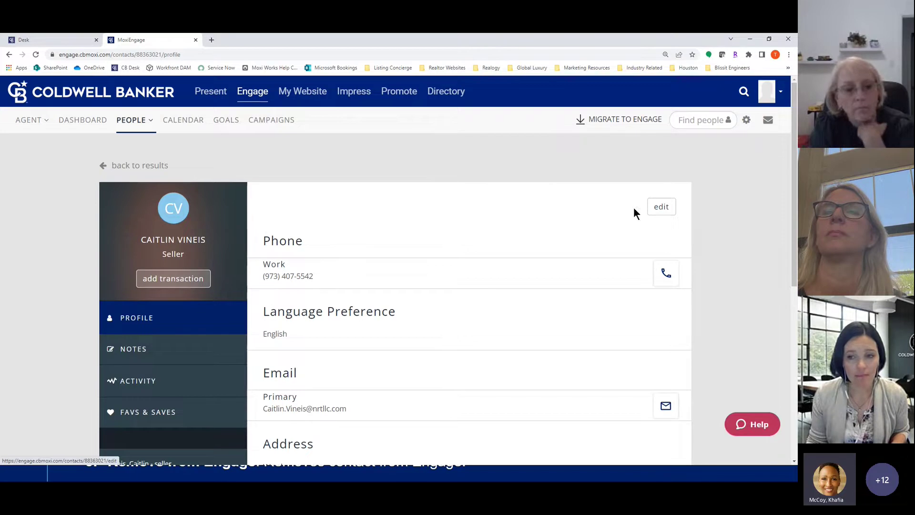
left_click(149, 351)
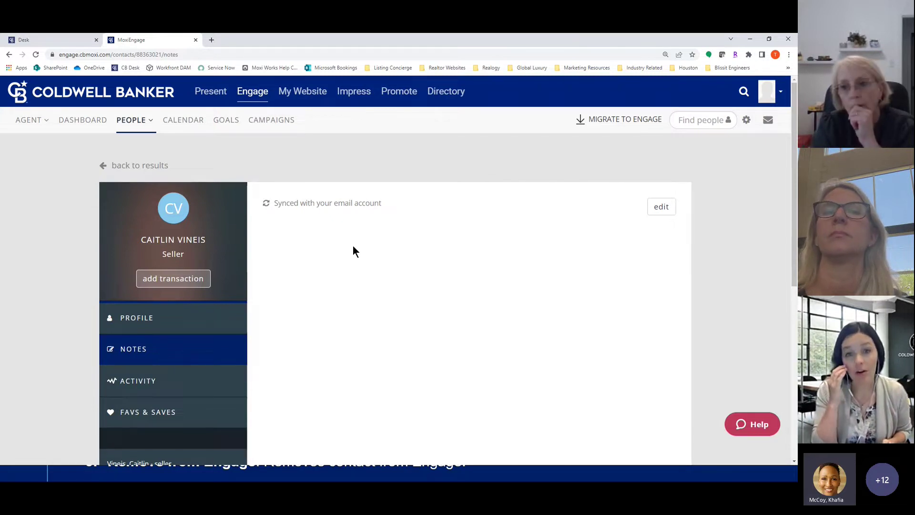
Check the timeline's sphere-join entry, date added and seller key date, then show Favs & Saves
left_click(142, 387)
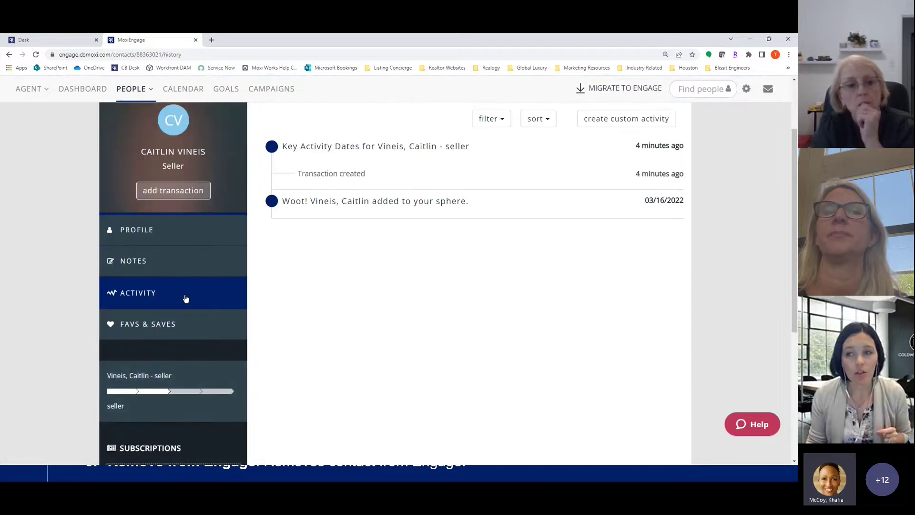
left_click_drag(291, 244, 481, 248)
left_click_drag(644, 242, 681, 241)
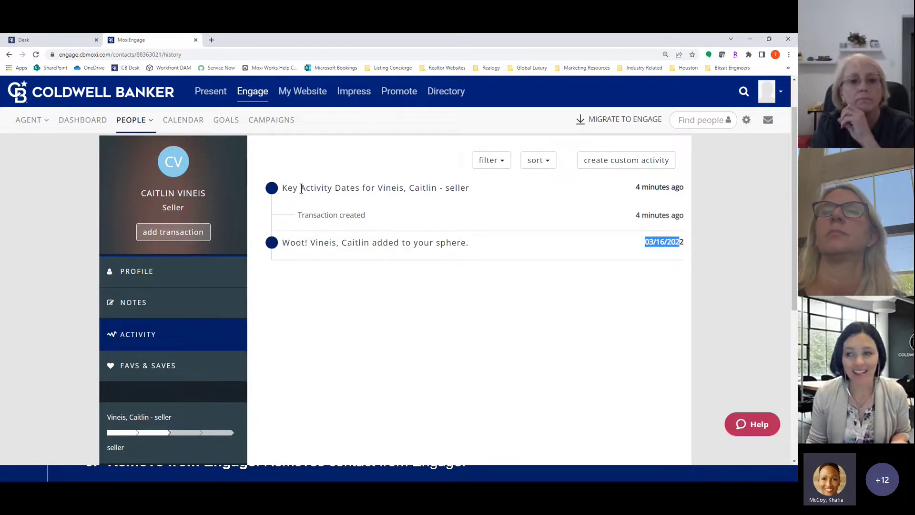
left_click_drag(437, 187, 486, 190)
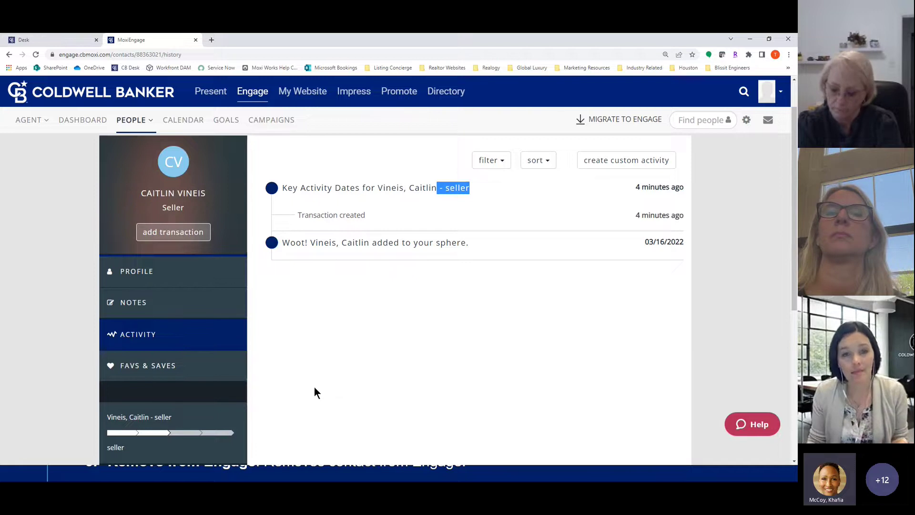
left_click(162, 367)
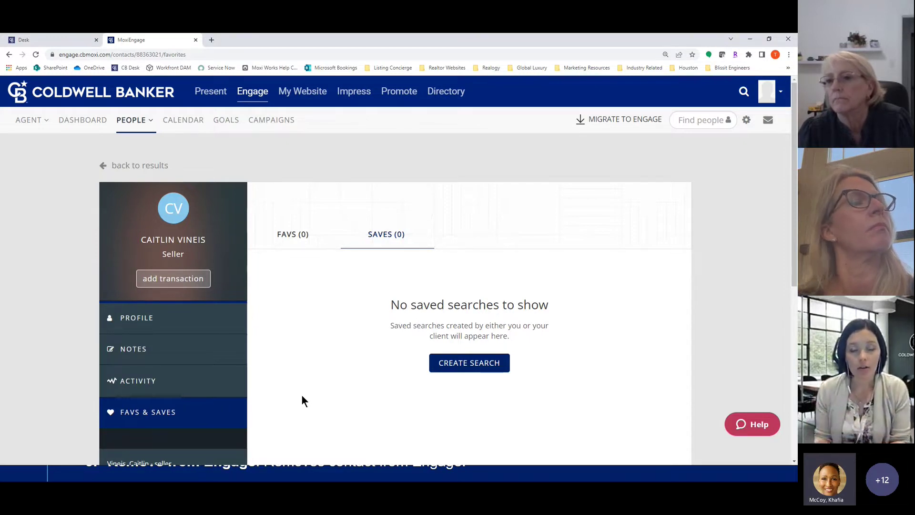
Start a new saved search for Cypress, TX 77433 and apply the price, bed/bath and listing filters
left_click(479, 364)
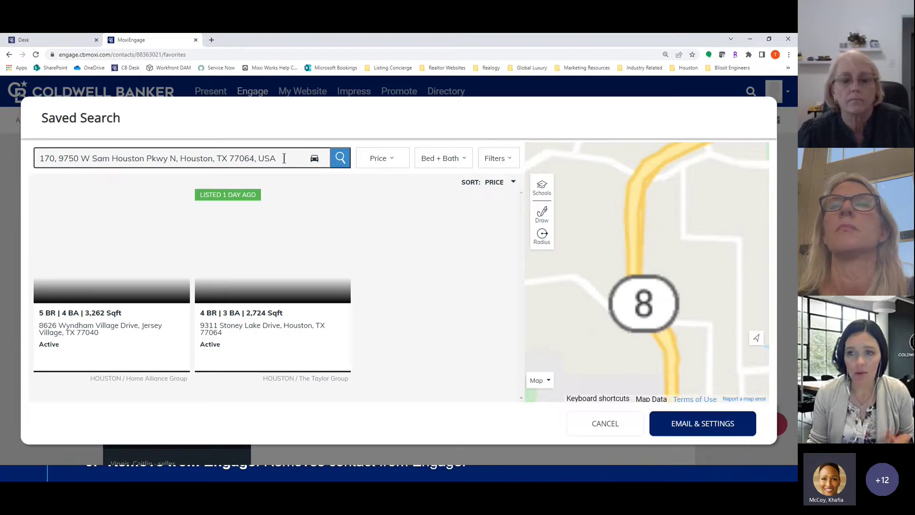
left_click_drag(276, 158, 31, 158)
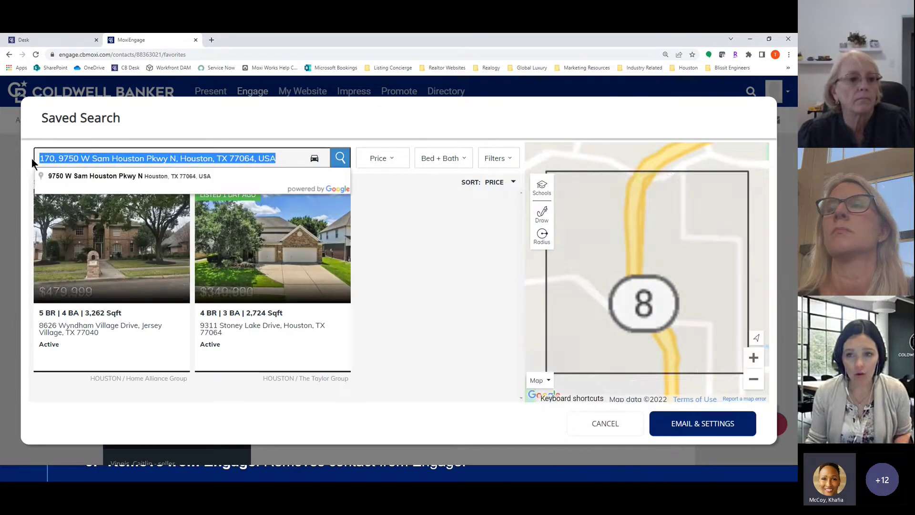
type("77433")
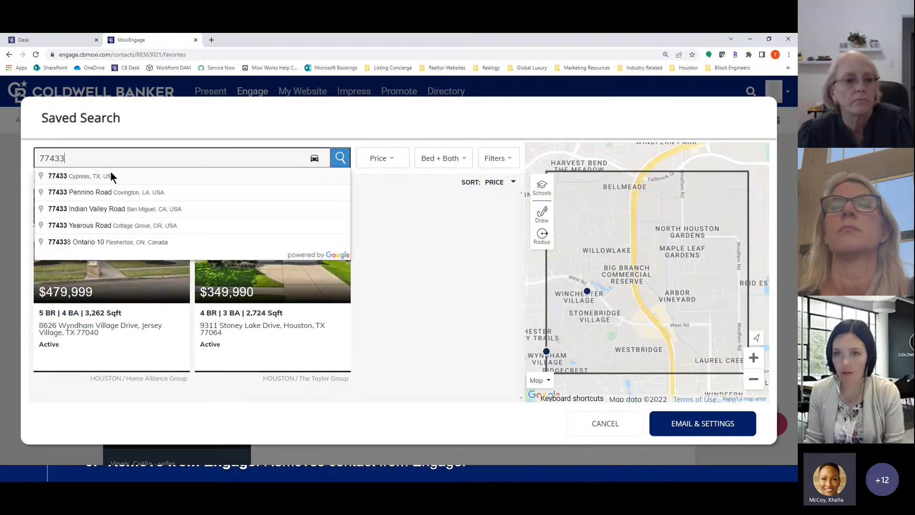
left_click(111, 174)
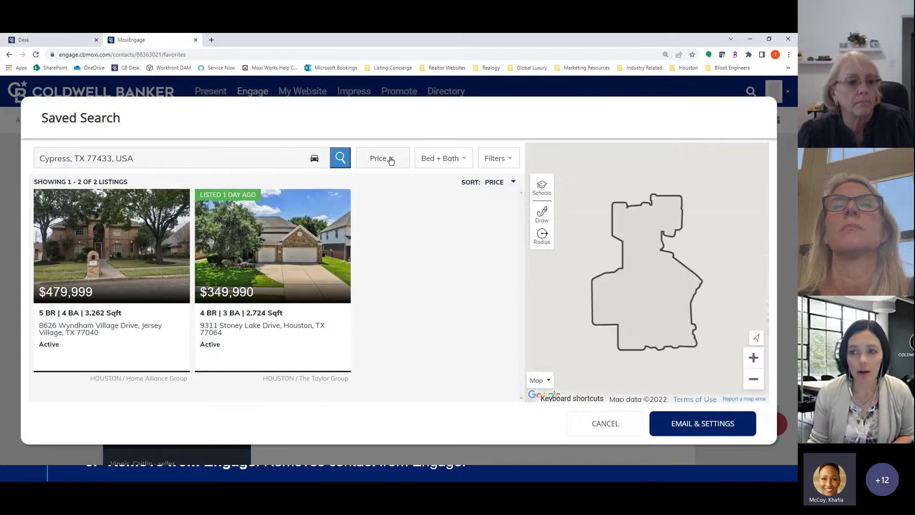
left_click(389, 159)
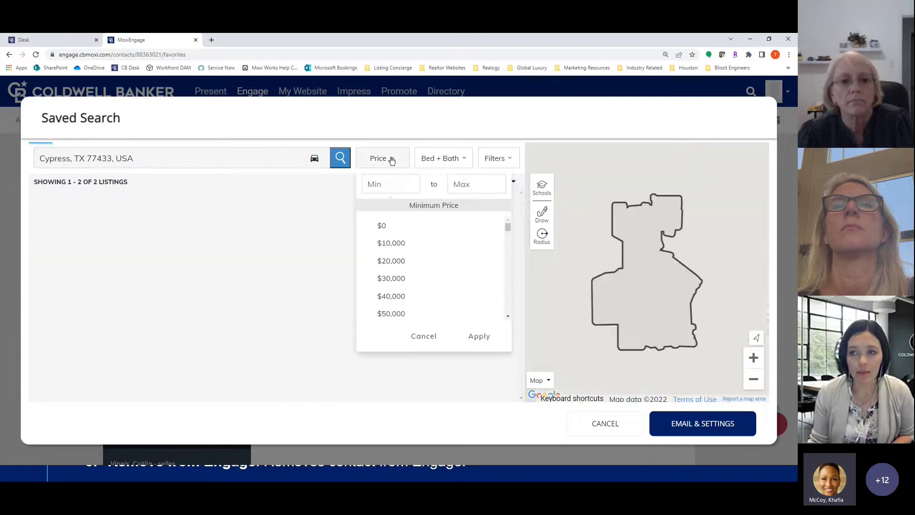
left_click(445, 158)
left_click(507, 160)
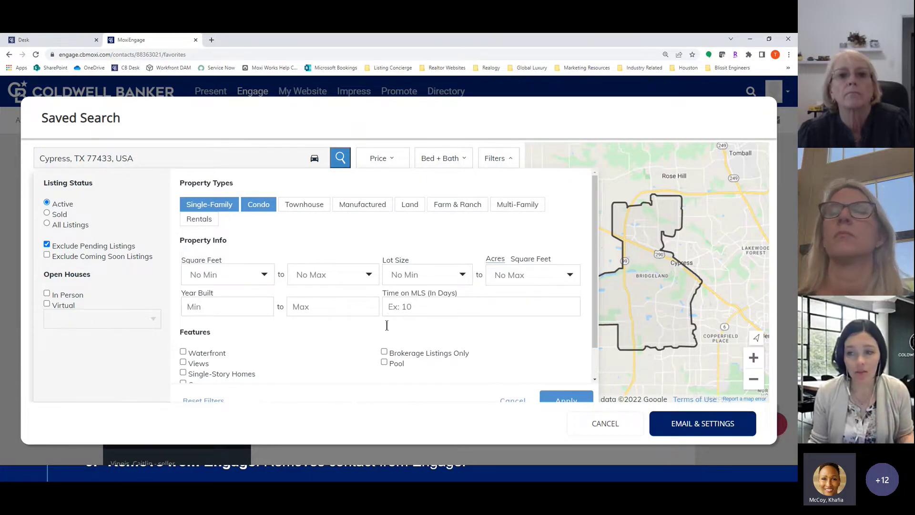
scroll(505, 362, "down", 1)
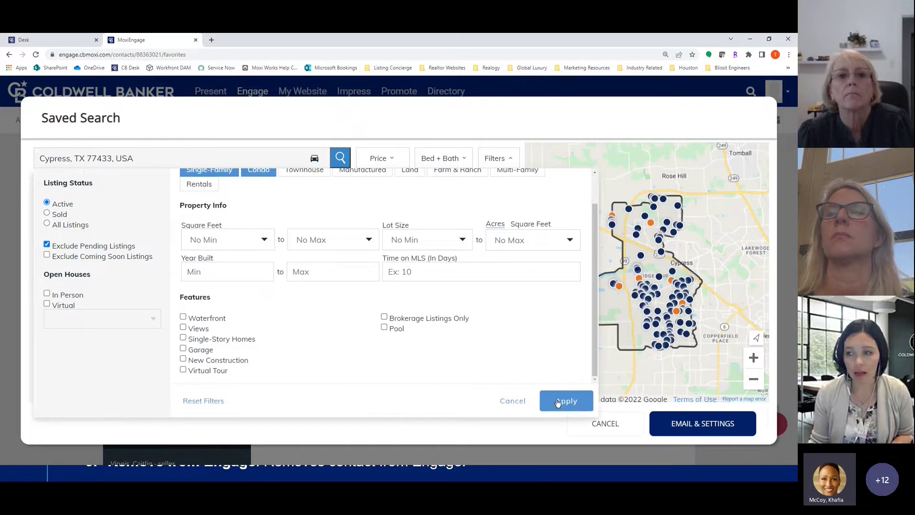
left_click(559, 400)
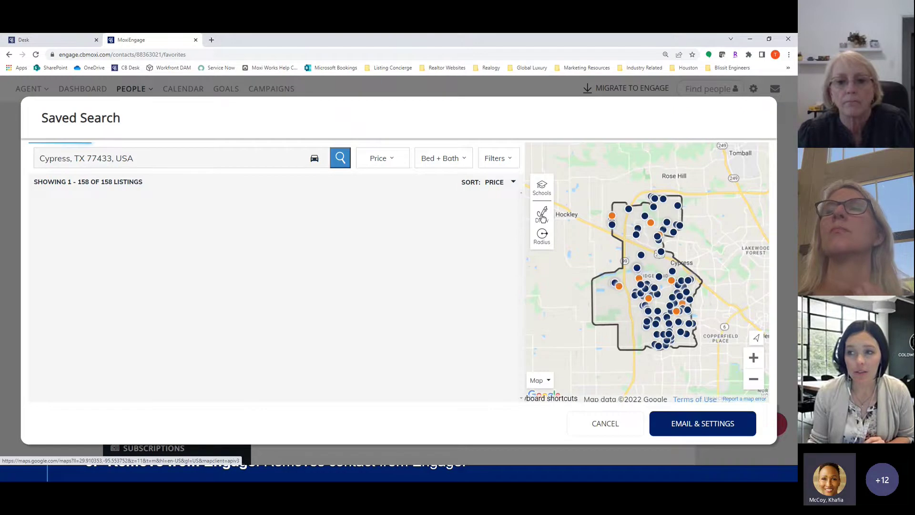
Quick Draw a search area near Bridgeland, narrowing results to 12 listings, and proceed to Email & Settings
left_click(542, 215)
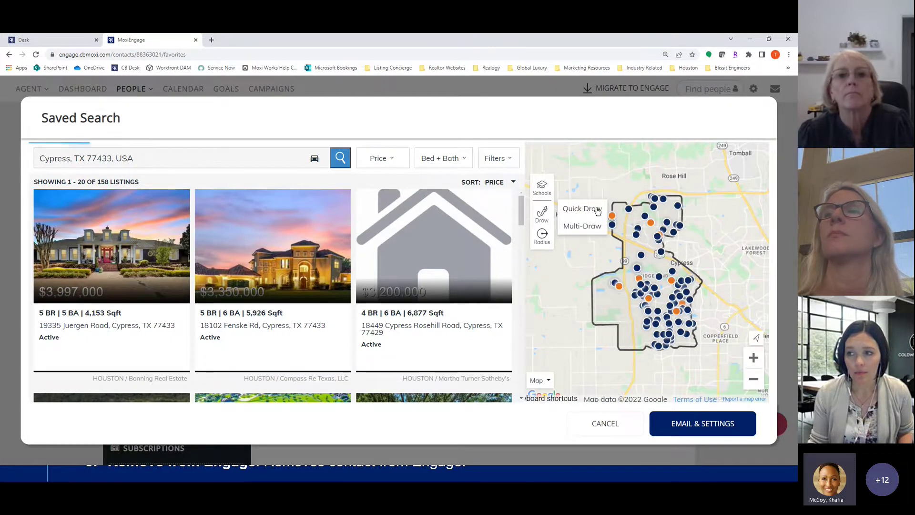
left_click(579, 208)
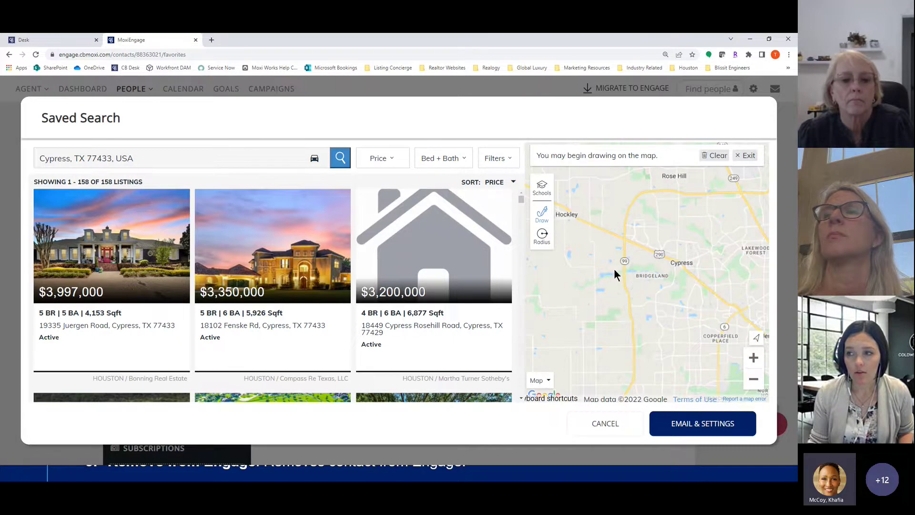
mouse_move(626, 285)
left_mouse_down()
mouse_move(646, 286)
mouse_move(644, 307)
mouse_move(620, 285)
left_mouse_up()
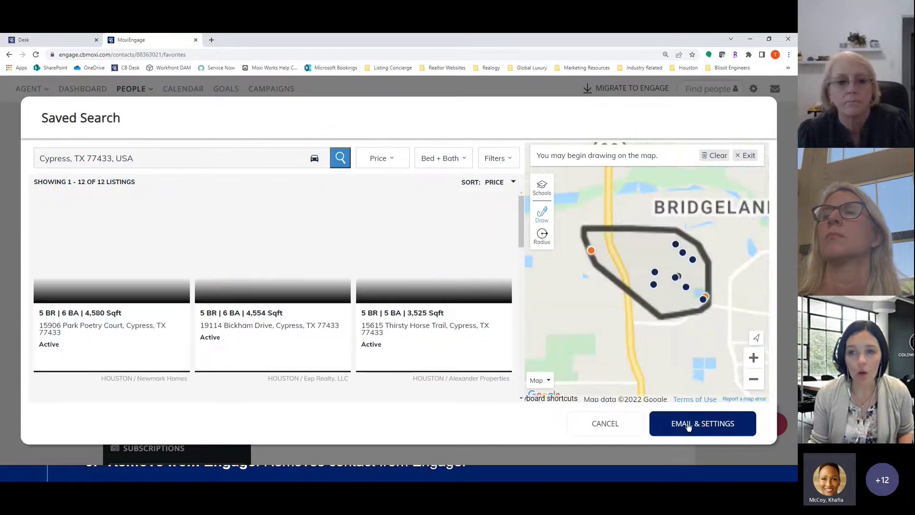
left_click(689, 427)
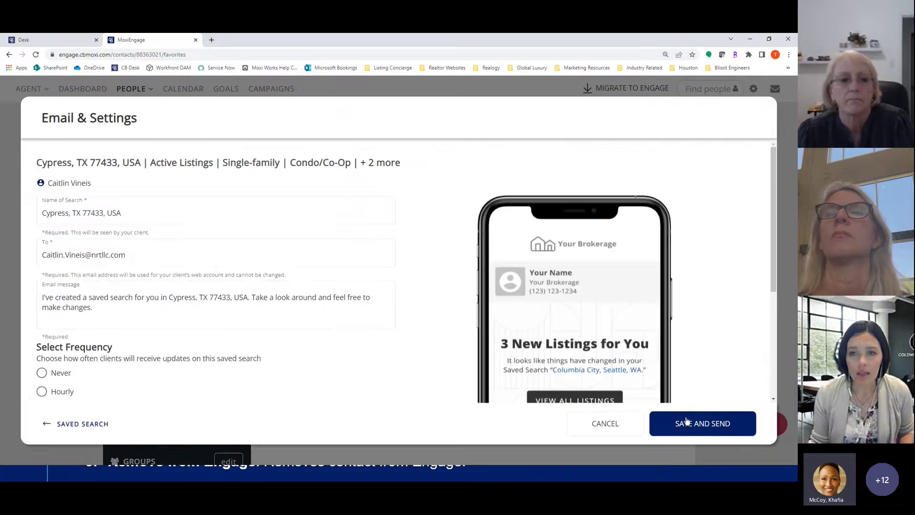
Review the search name, recipient and message, set Hourly frequency, and leave No New Listings unchecked
left_click_drag(42, 213, 137, 214)
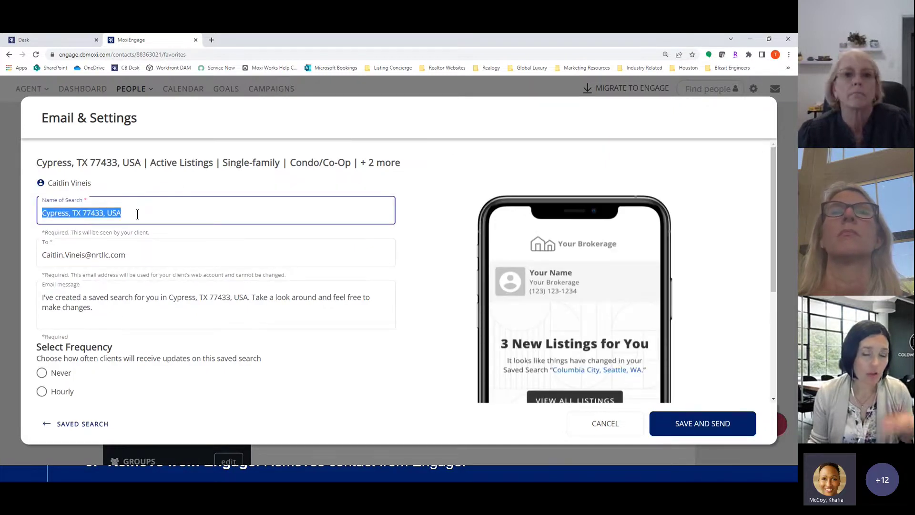
left_click_drag(153, 253, 26, 266)
left_click_drag(44, 298, 98, 308)
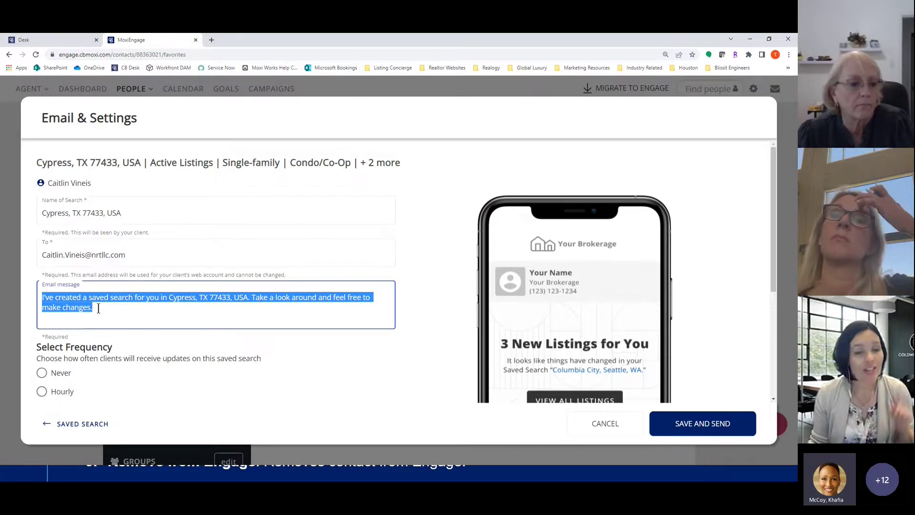
scroll(148, 317, "down", 2)
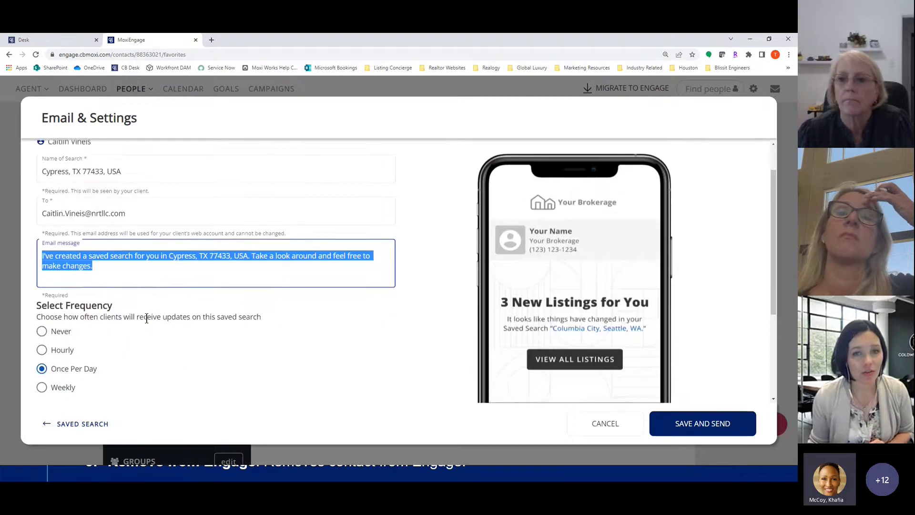
scroll(148, 322, "down", 1)
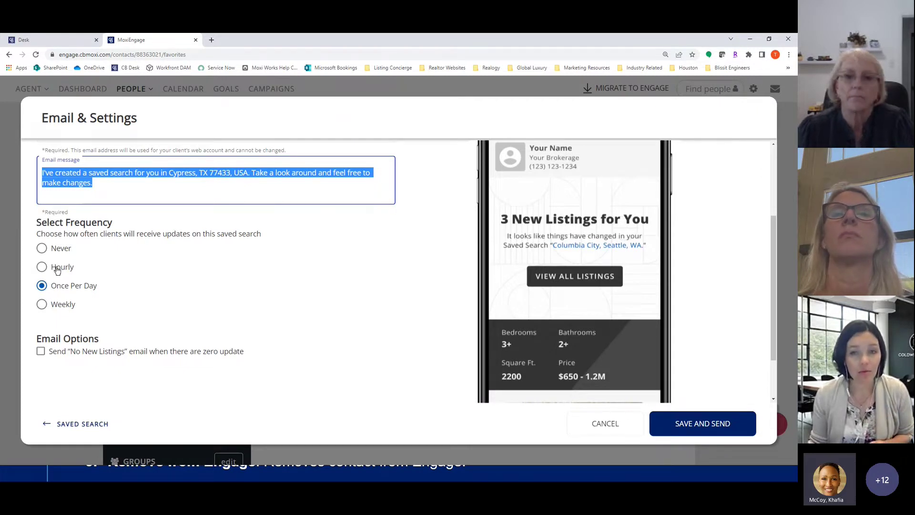
left_click(42, 269)
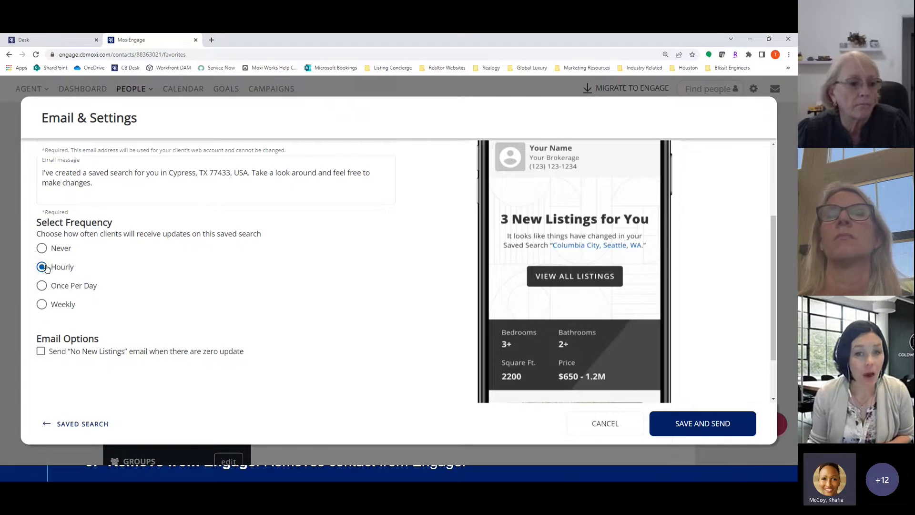
left_click(41, 353)
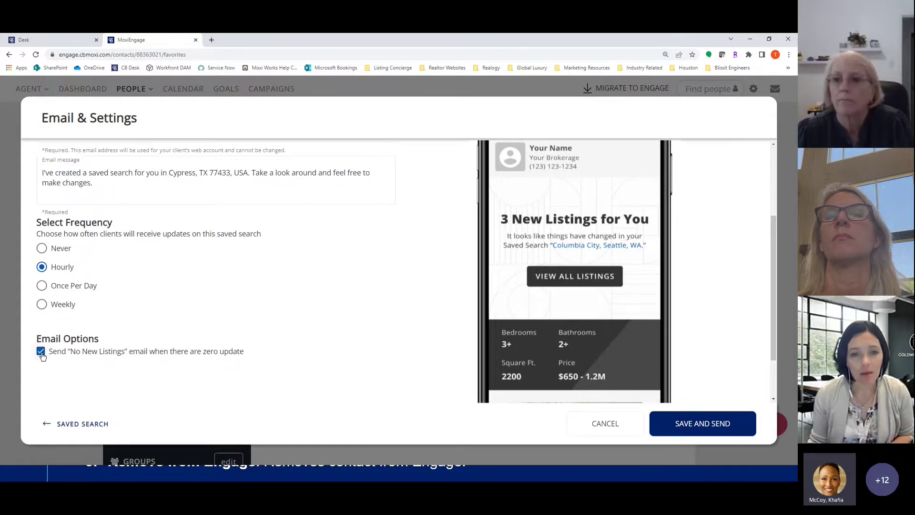
left_click(41, 352)
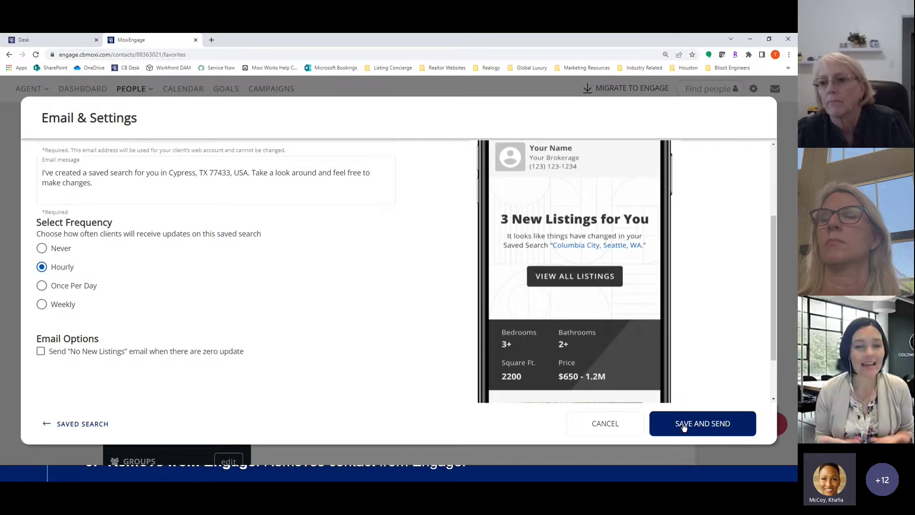
Cancel the unsaved Cypress search and view the contact's Favs (0) list and groups
left_click(619, 428)
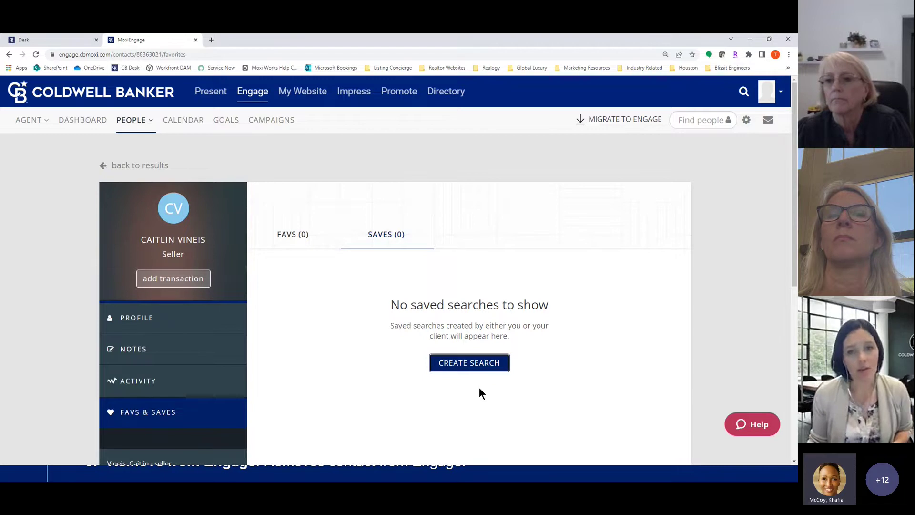
left_click(285, 241)
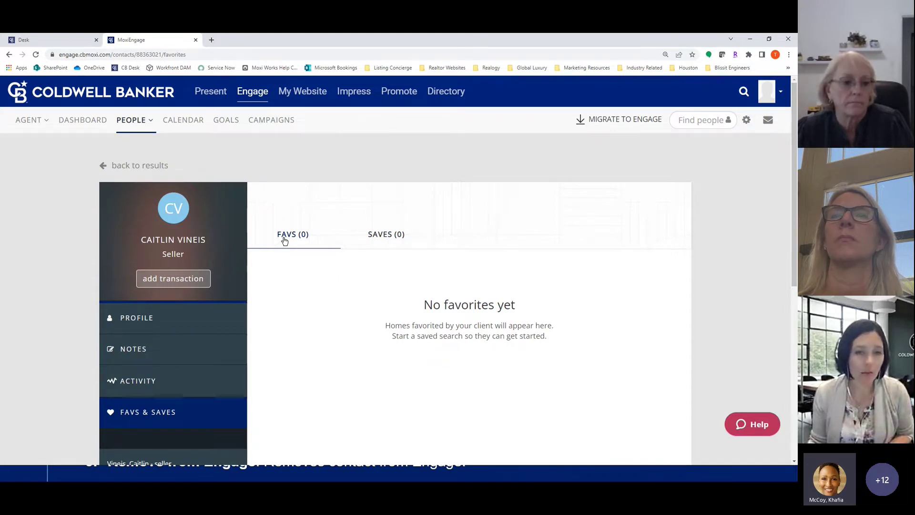
scroll(229, 377, "down", 1)
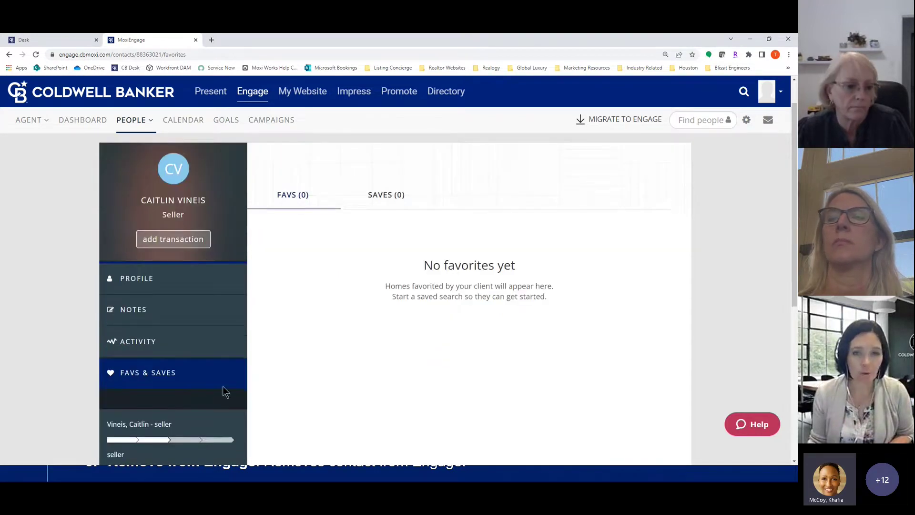
scroll(222, 388, "down", 5)
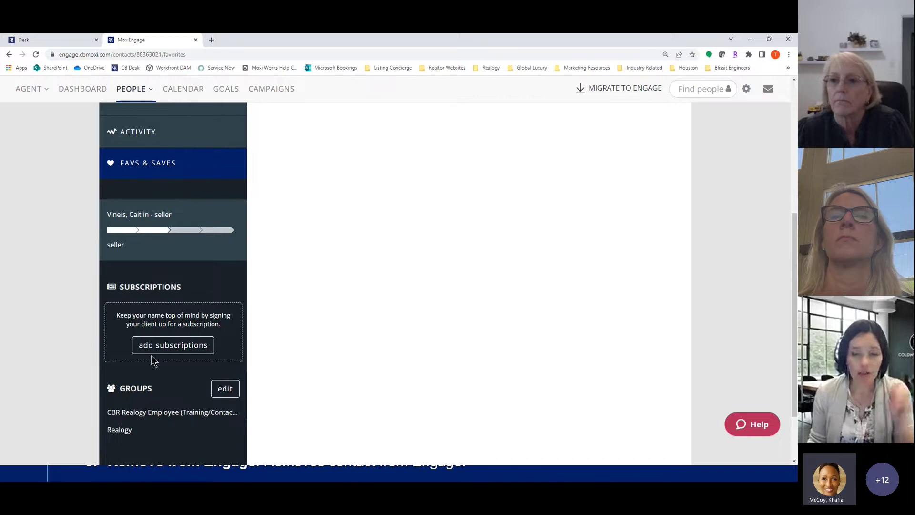
scroll(150, 356, "down", 1)
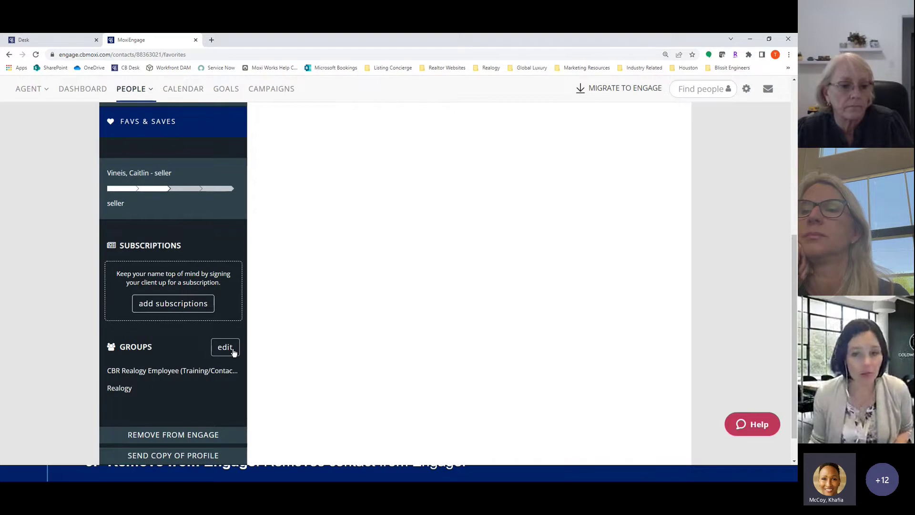
scroll(234, 351, "down", 1)
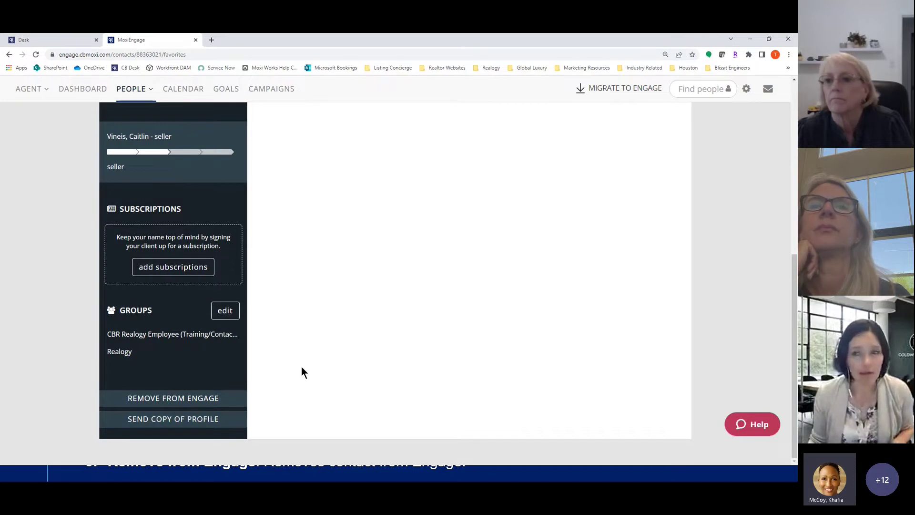
scroll(301, 368, "up", 7)
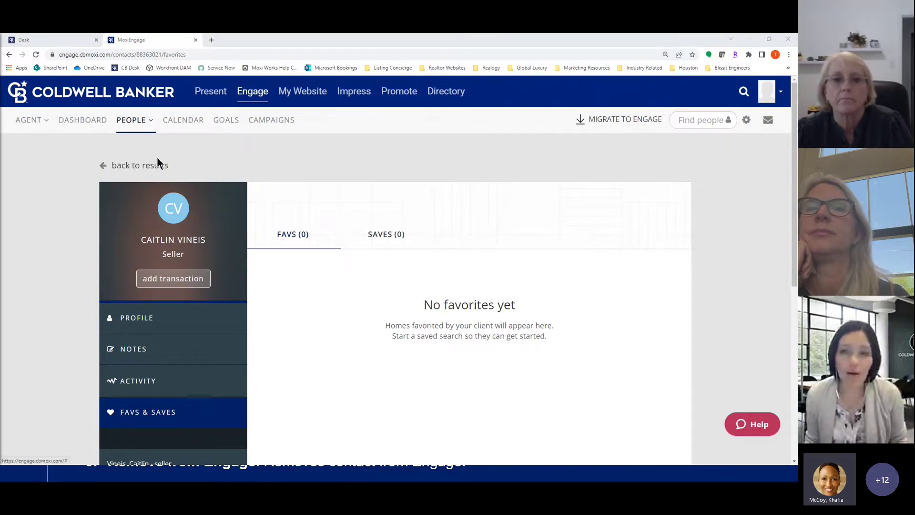
left_click(133, 120)
Open the My People contact list and launch the Categorize Wizard
left_click(148, 174)
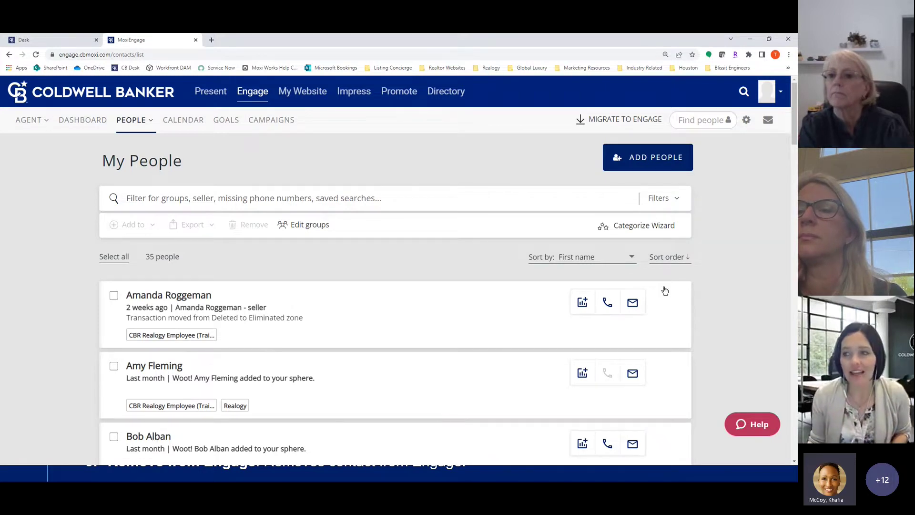
left_click(640, 228)
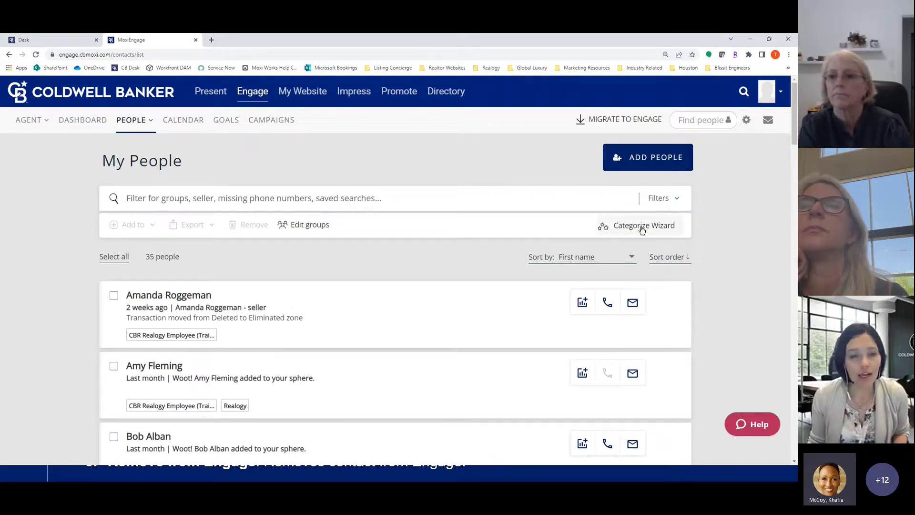
left_click(641, 229)
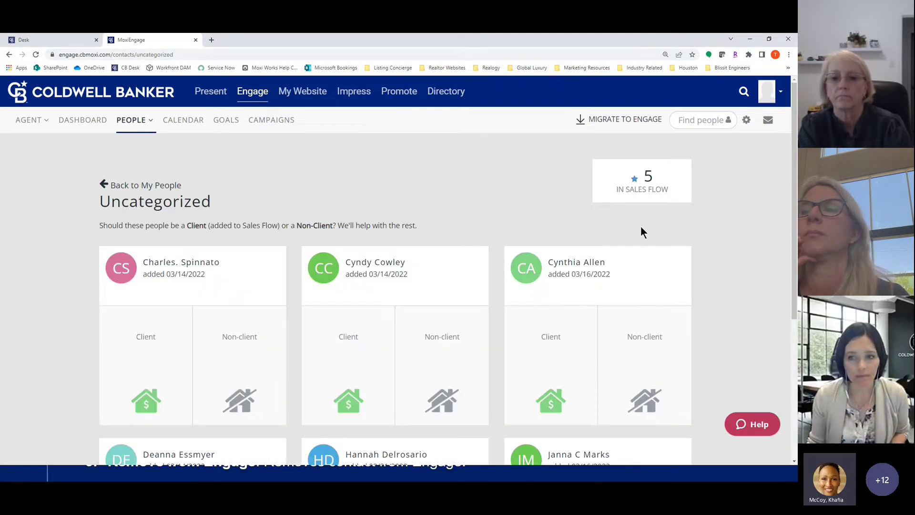
Categorize the first contact as Non-client, then Collaborator, leaving 25 contacts remaining
scroll(262, 281, "down", 1)
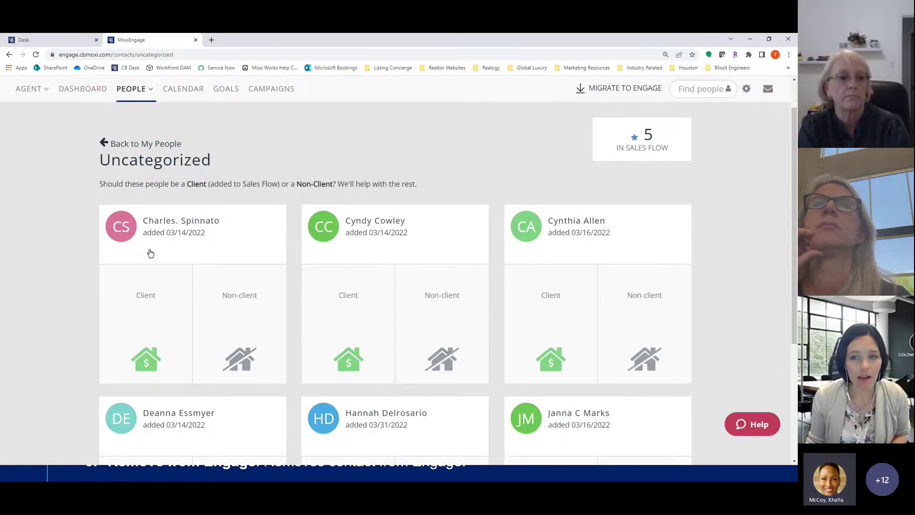
left_click(241, 362)
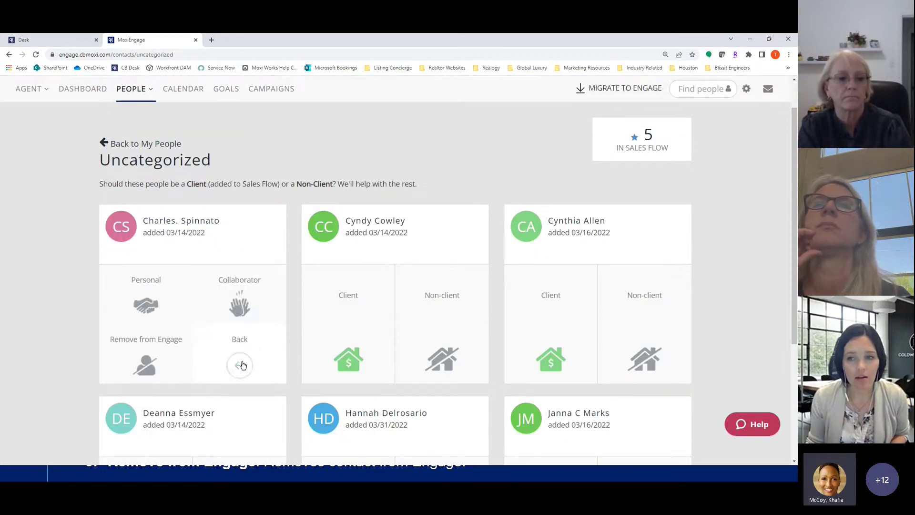
left_click(241, 308)
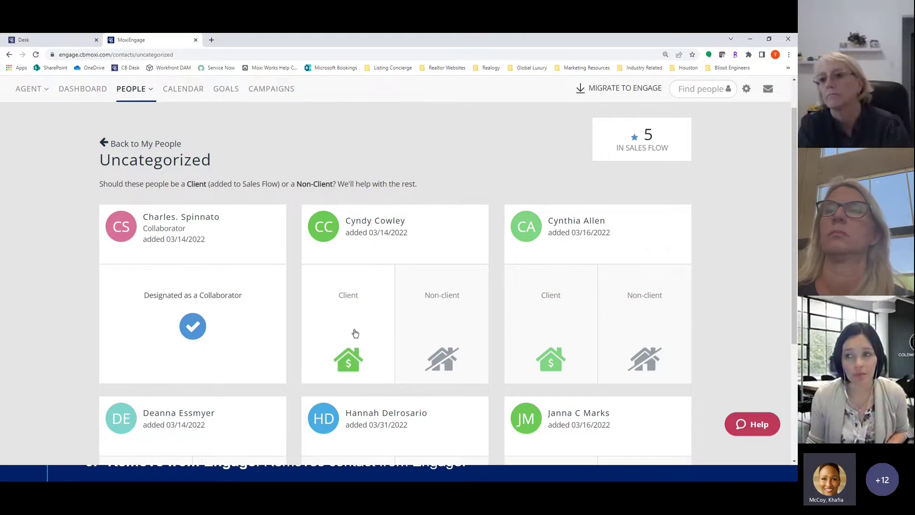
scroll(355, 333, "down", 2)
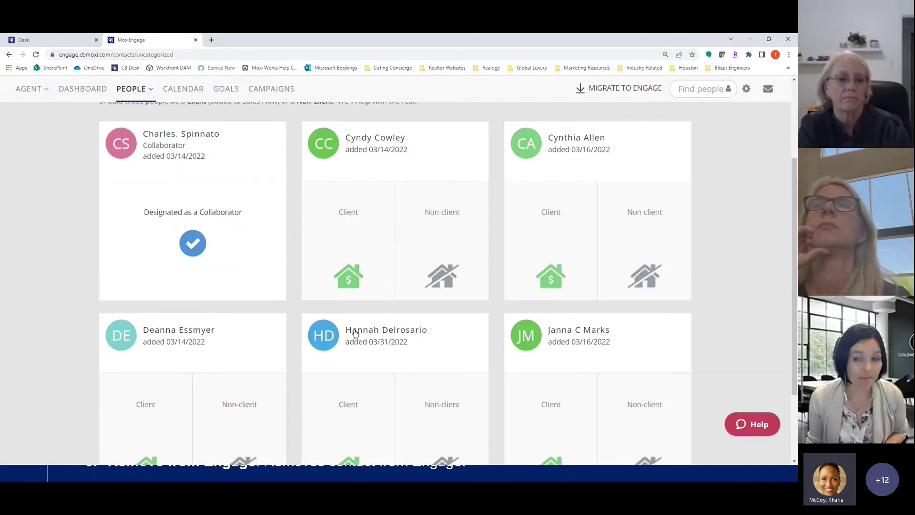
scroll(355, 333, "down", 2)
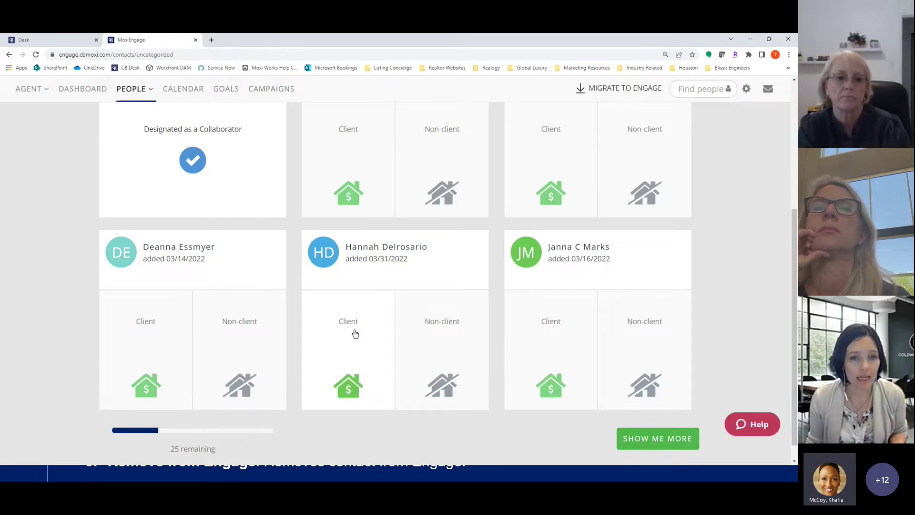
scroll(355, 333, "up", 5)
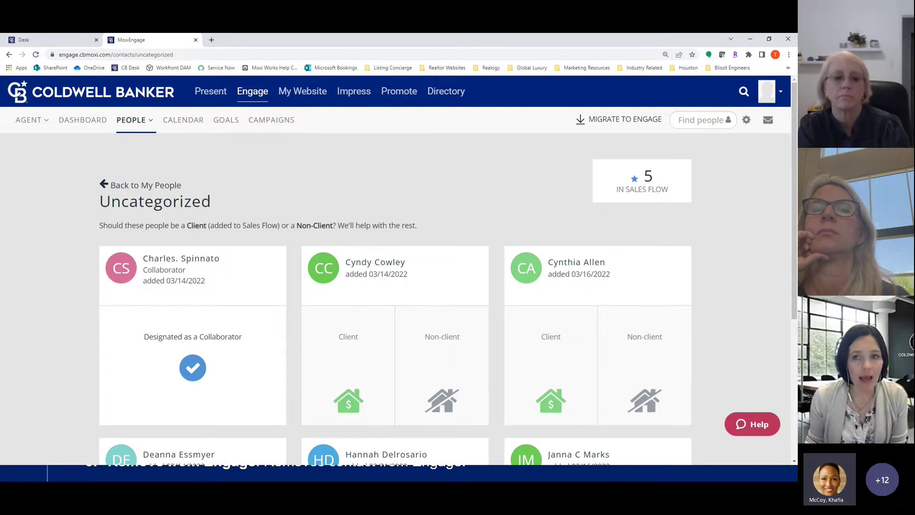
Go via Calendar to Campaigns, listing 14 campaigns with 3 running
left_click(182, 126)
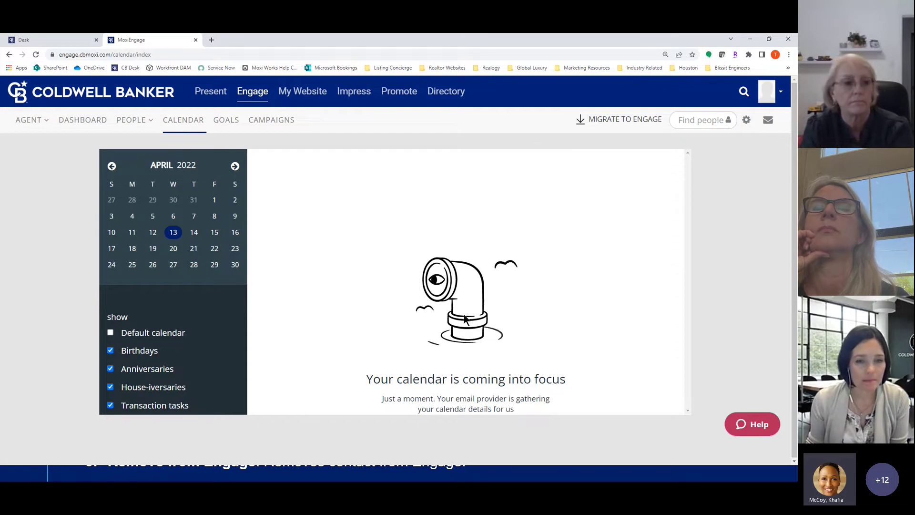
left_click(275, 122)
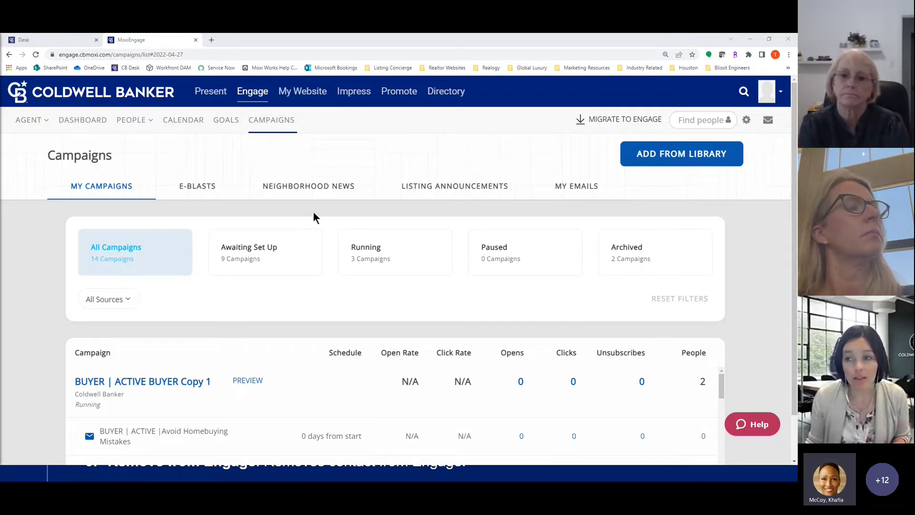
Open the campaign Library and preview the HOLIDAY | Spring 2022 campaign
scroll(53, 313, "down", 2)
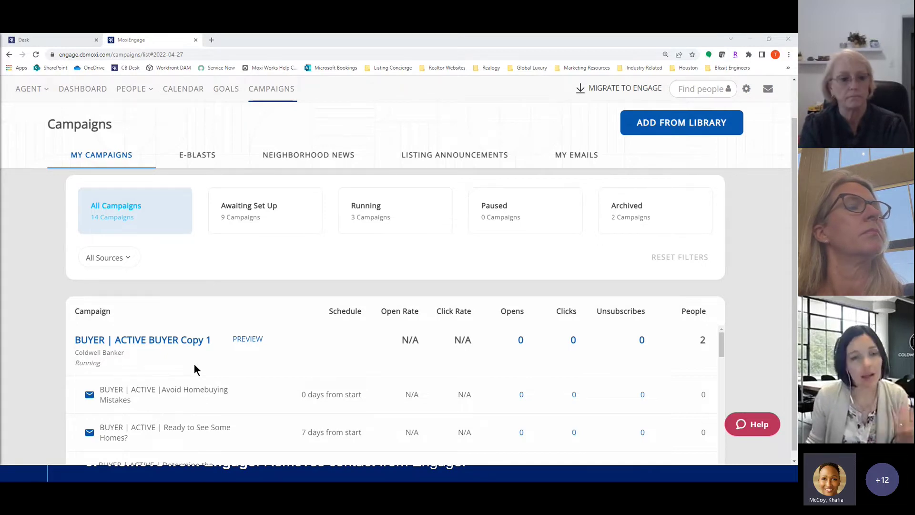
scroll(194, 364, "up", 2)
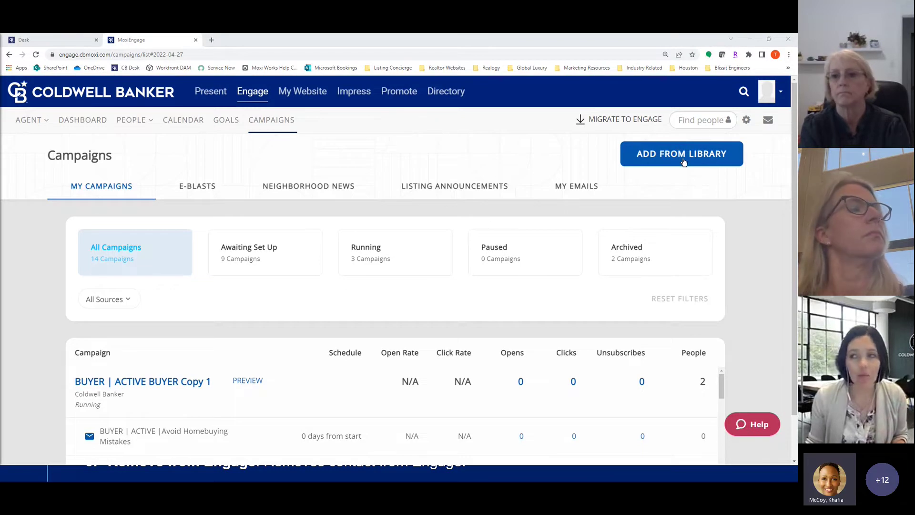
left_click(684, 161)
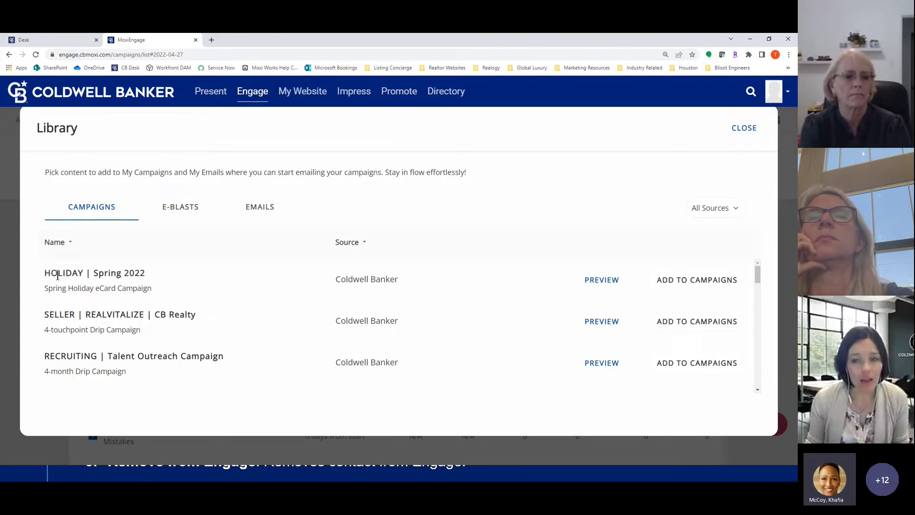
left_click_drag(44, 272, 150, 277)
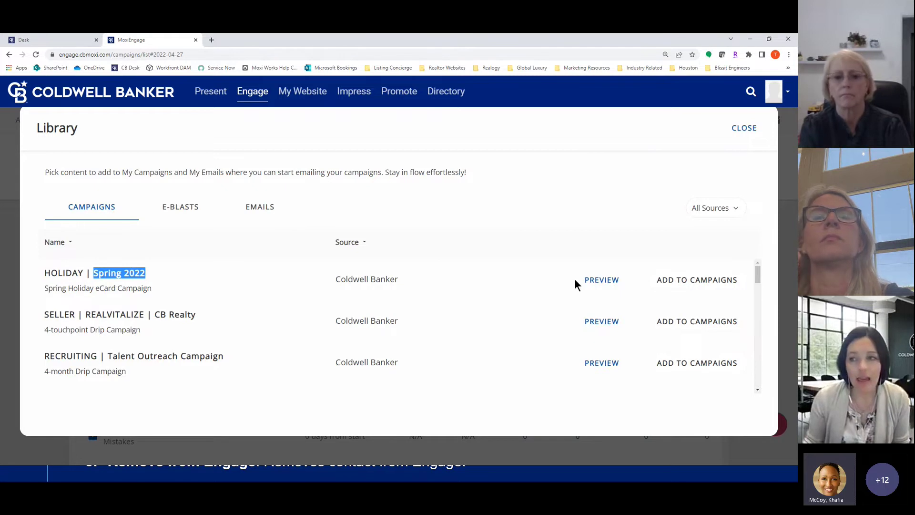
left_click(609, 282)
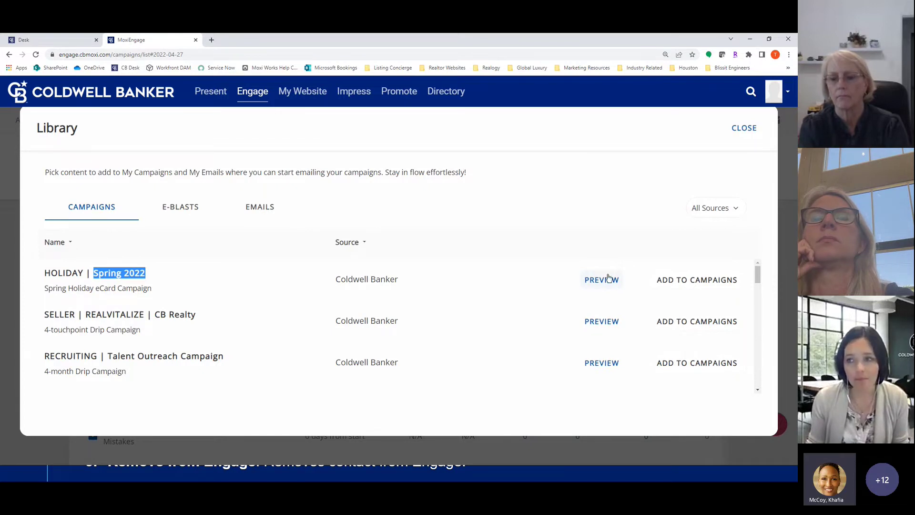
left_click(587, 282)
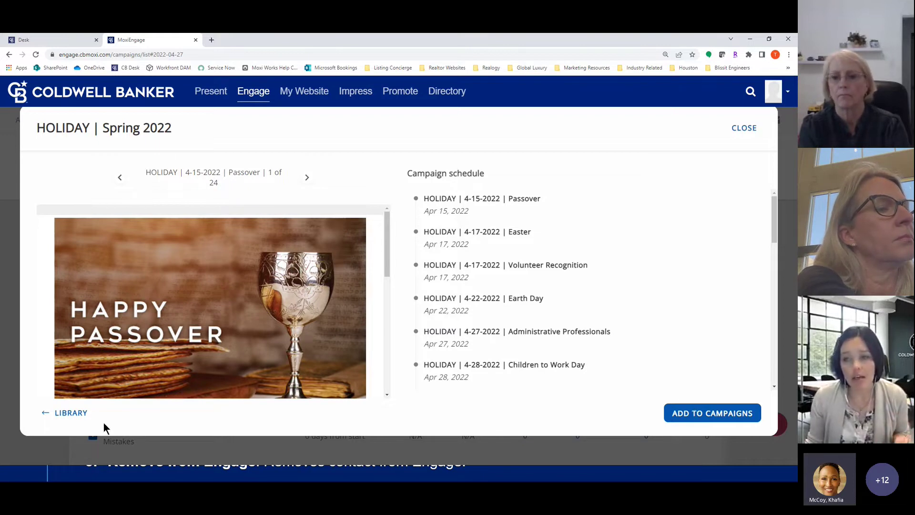
left_click(63, 415)
left_click(63, 414)
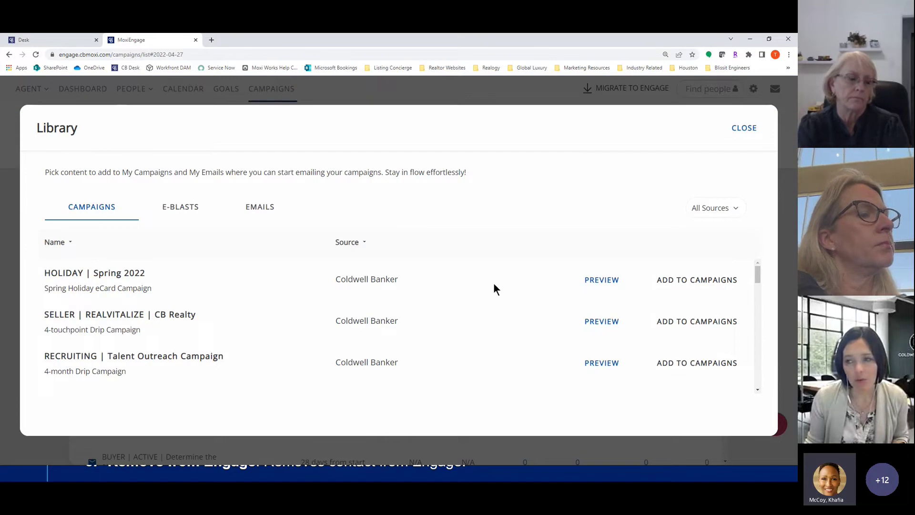
Add HOLIDAY | Spring 2022 and SELLER | REALVITALIZE | CB Realty from the library, then close it
left_click(706, 285)
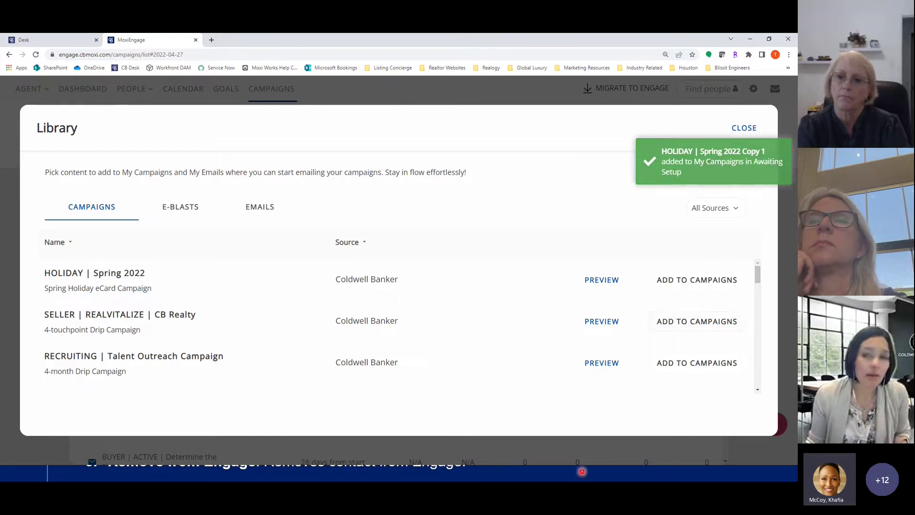
left_click(688, 322)
scroll(688, 321, "down", 3)
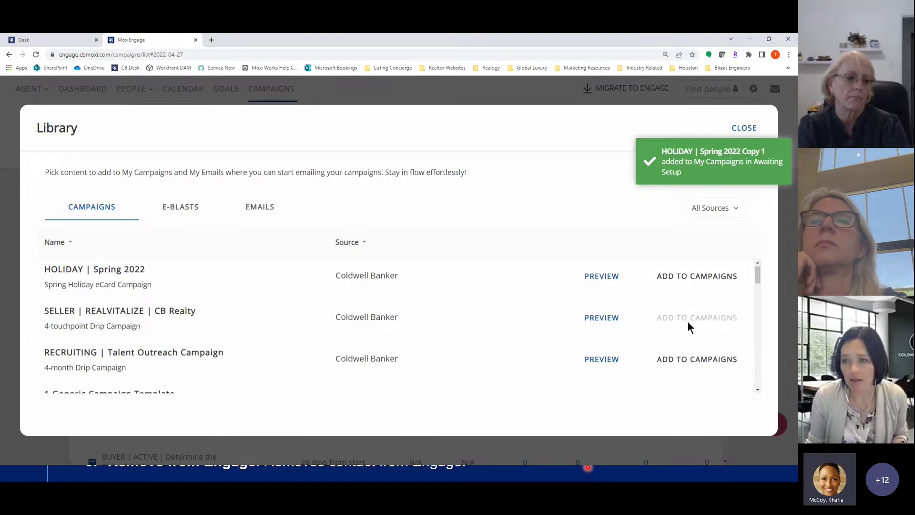
scroll(689, 322, "down", 1)
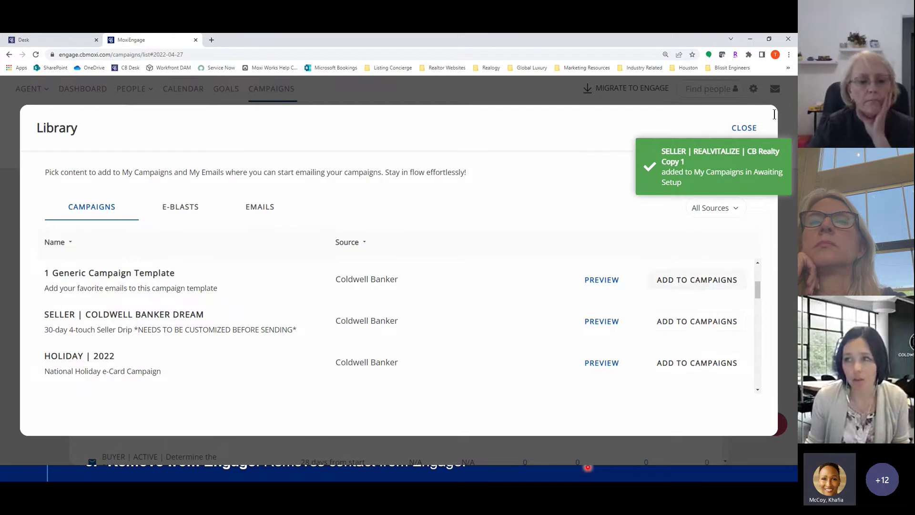
left_click(748, 129)
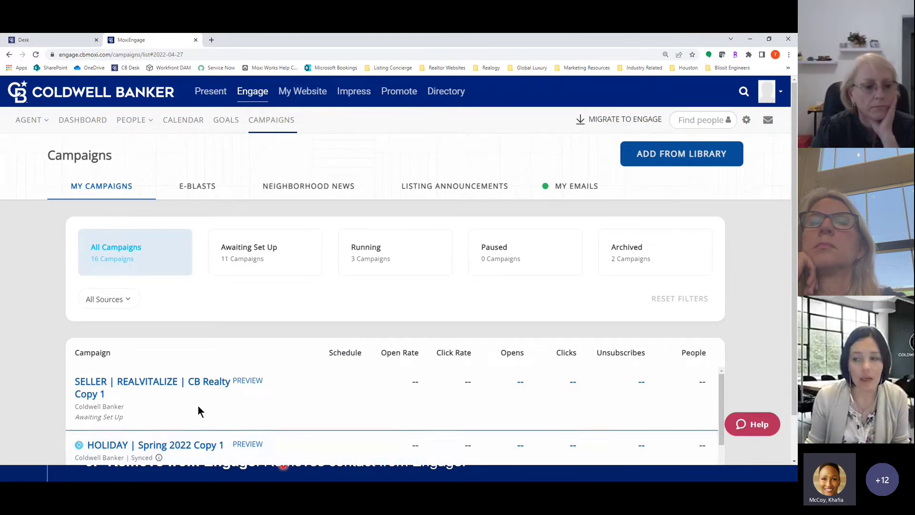
Expand the campaign row and open the HOLIDAY | Spring 2022 Copy 1 campaign's setup page
scroll(198, 404, "down", 1)
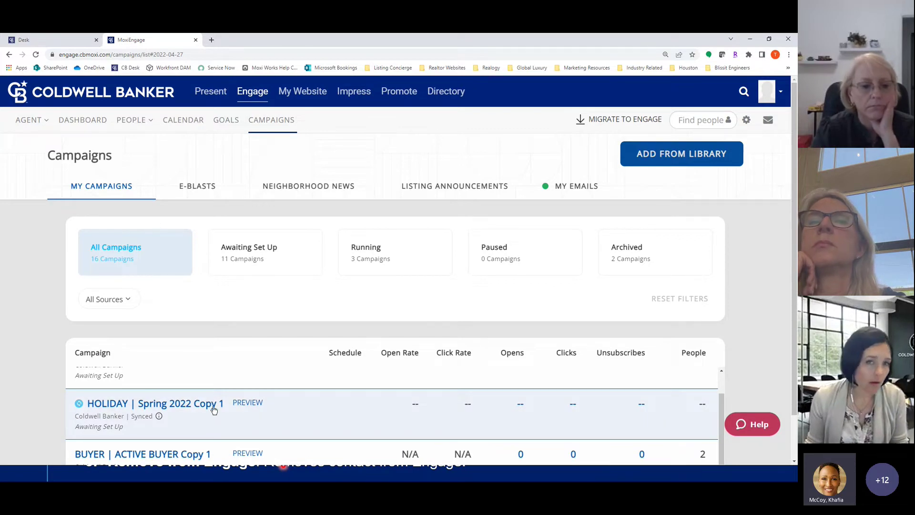
left_click(214, 409)
scroll(203, 410, "up", 1)
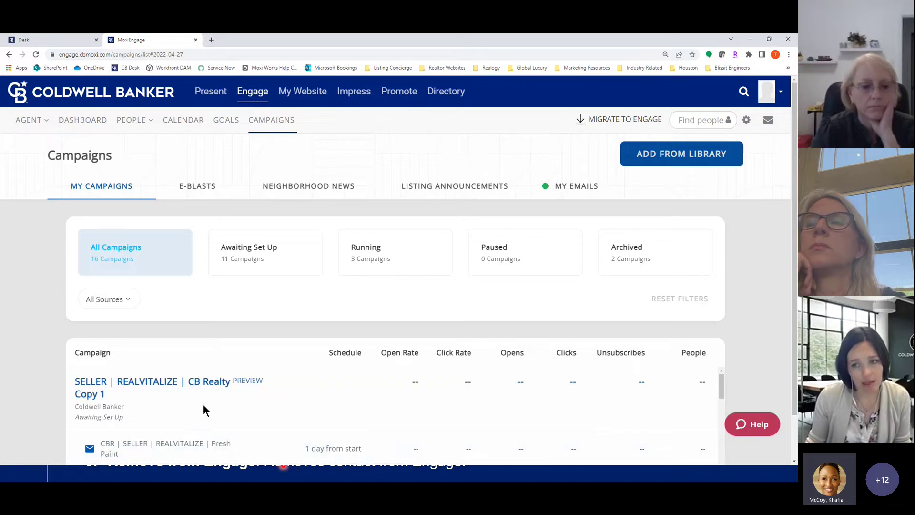
scroll(166, 401, "down", 3)
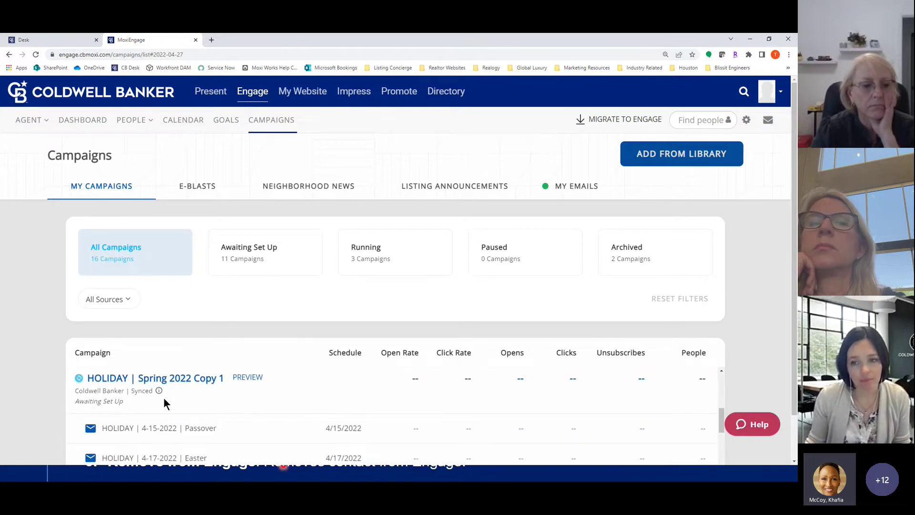
left_click(157, 379)
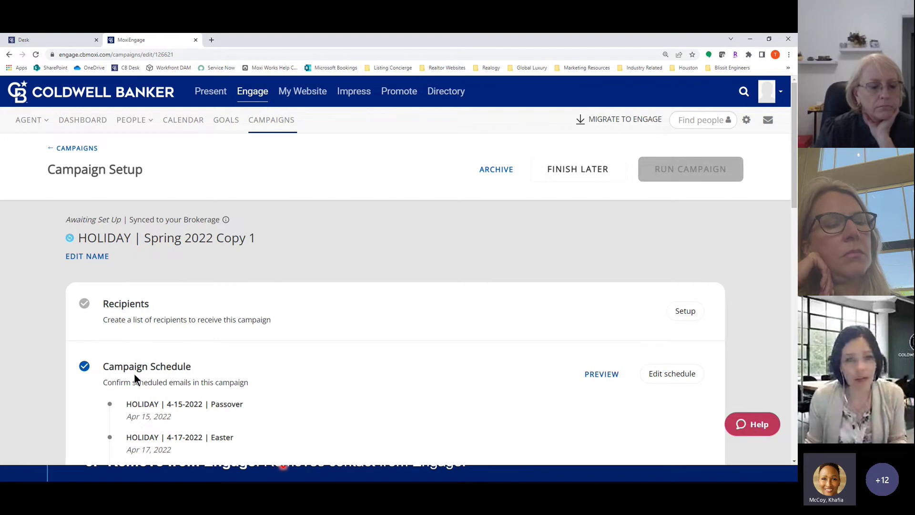
Start adding recipients to the holiday campaign and select four contacts on the People tab
left_click(692, 314)
left_click(692, 314)
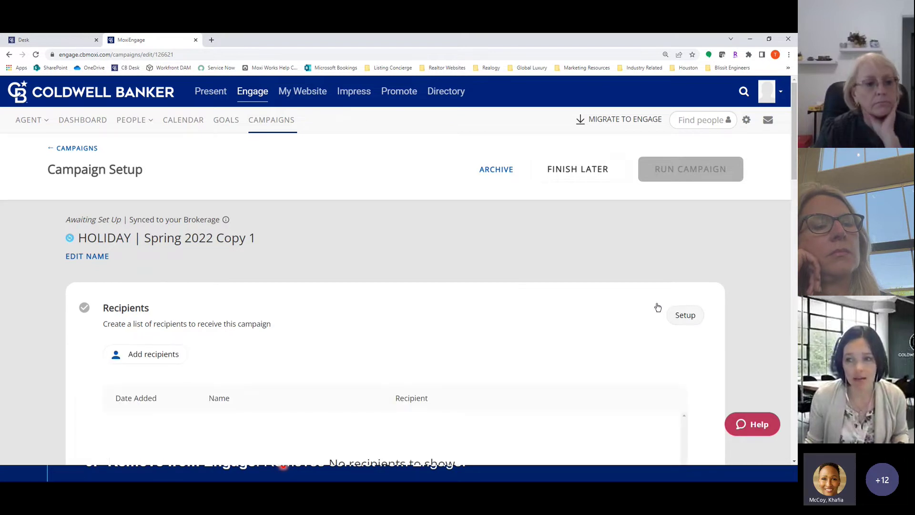
left_click(168, 363)
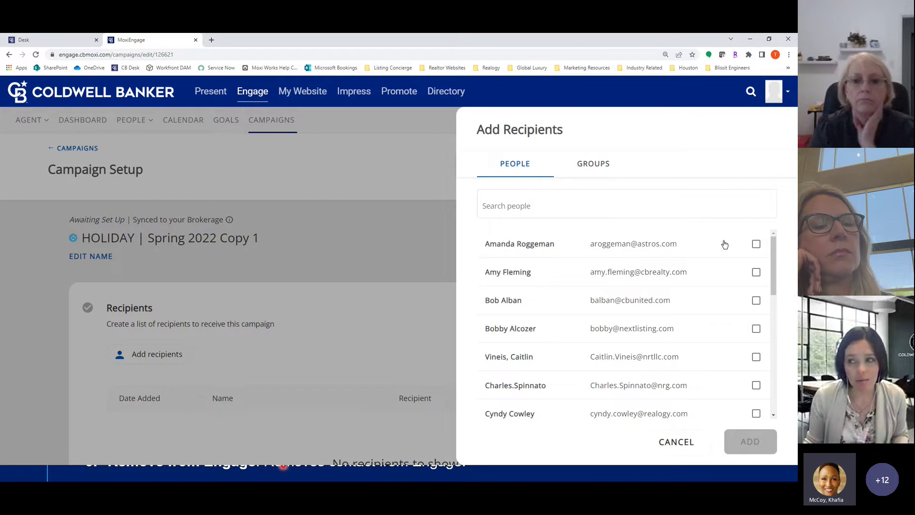
left_click(756, 243)
left_click(755, 271)
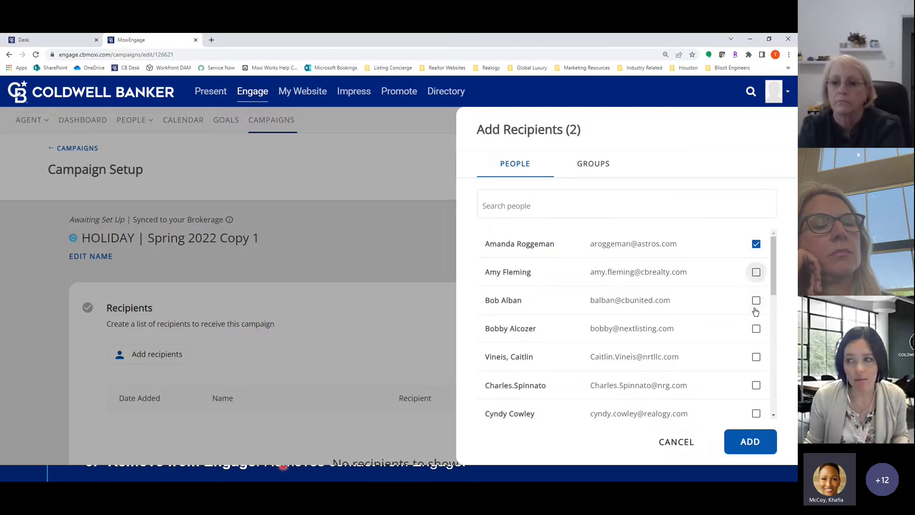
left_click(756, 328)
left_click(757, 357)
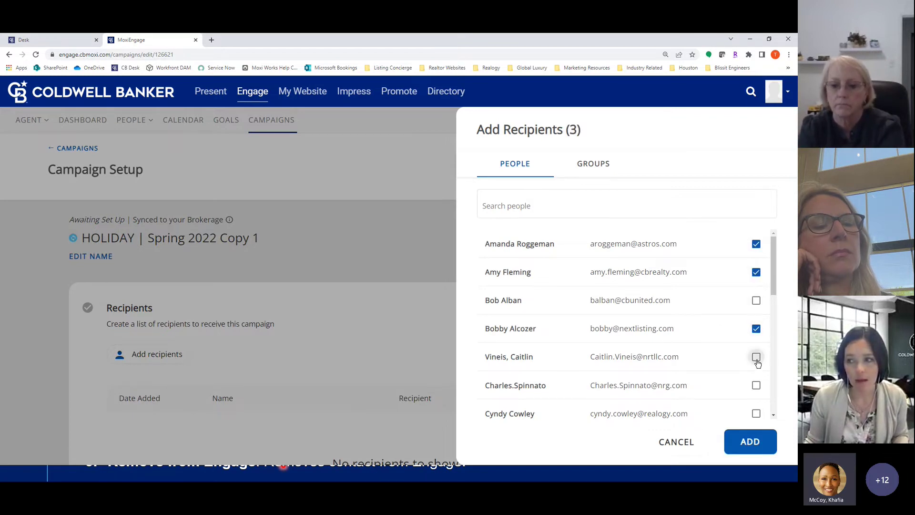
Add the CBR Agents group along with the contacts and save the recipient list
left_click(593, 165)
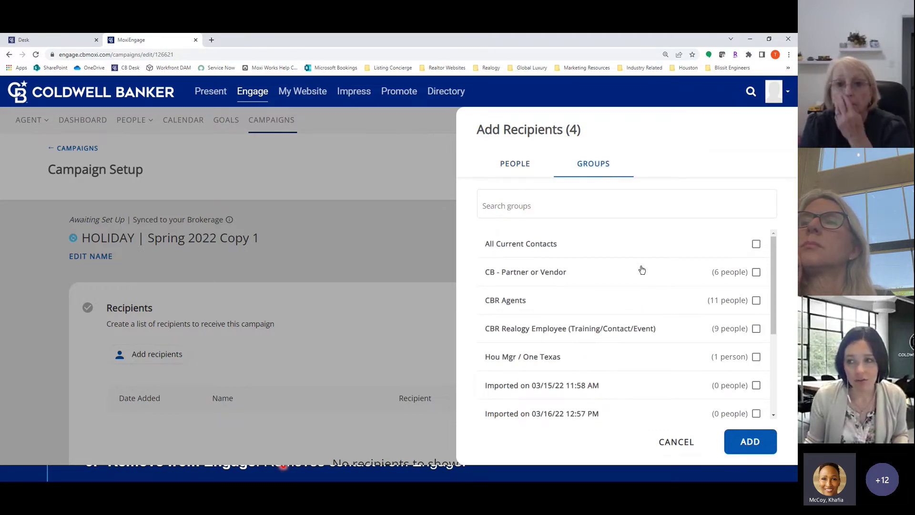
left_click(757, 301)
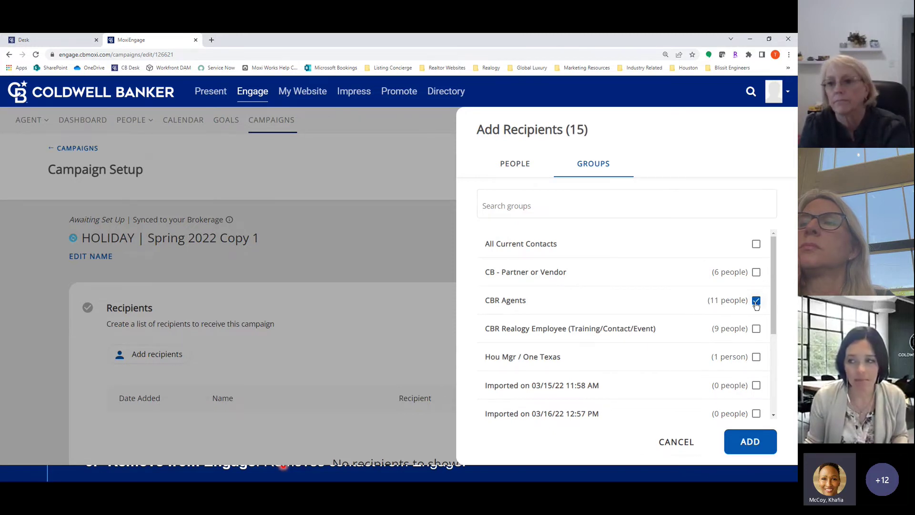
left_click(753, 443)
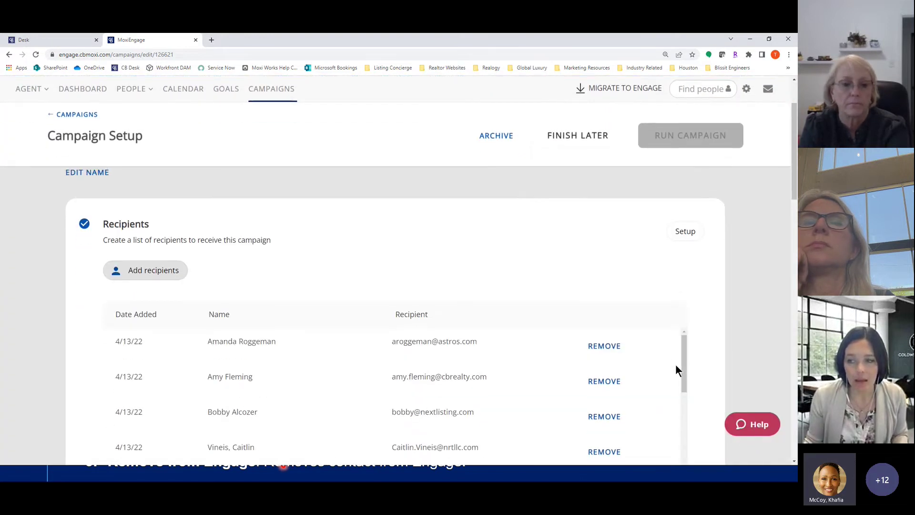
scroll(245, 353, "down", 1)
scroll(246, 350, "down", 5)
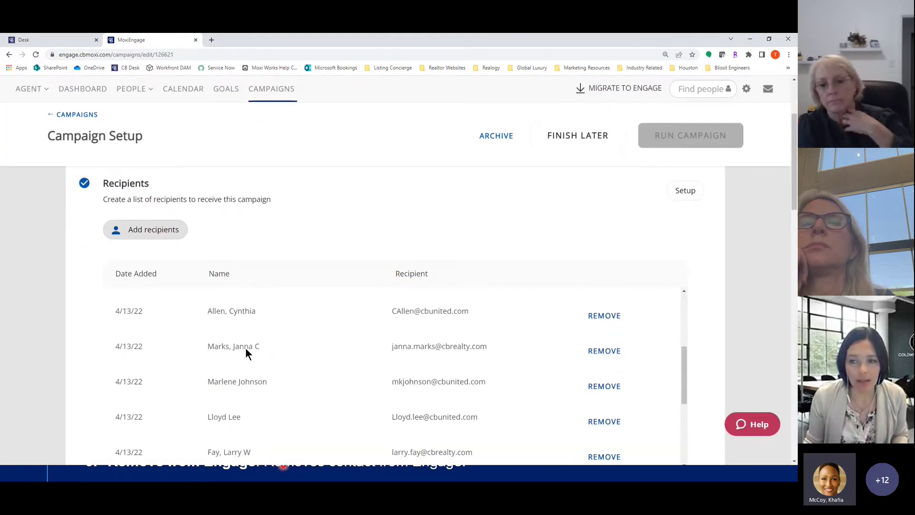
scroll(725, 339, "down", 4)
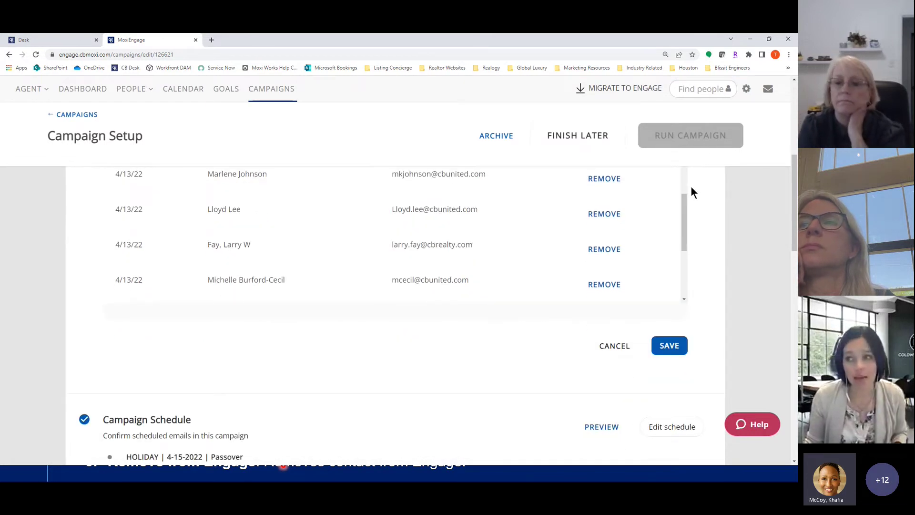
left_click(673, 346)
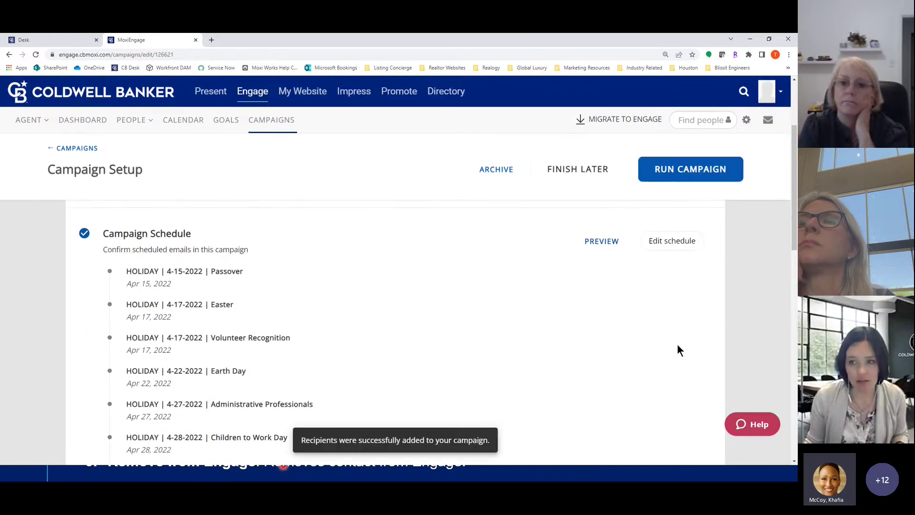
scroll(132, 286, "up", 3)
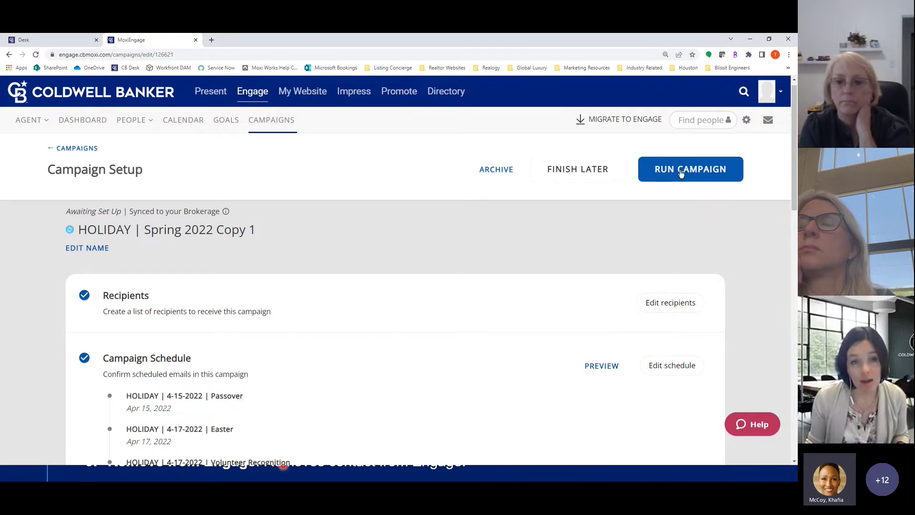
left_click(674, 368)
scroll(674, 368, "down", 3)
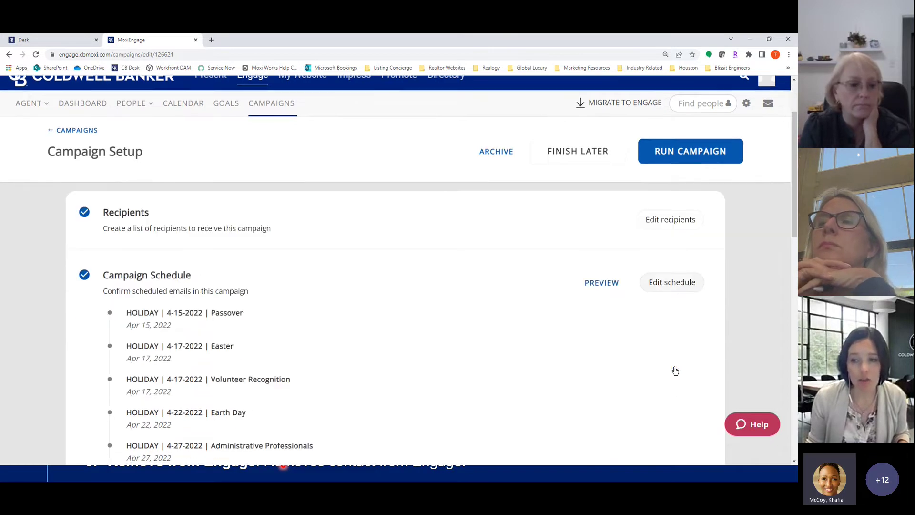
scroll(672, 364, "down", 2)
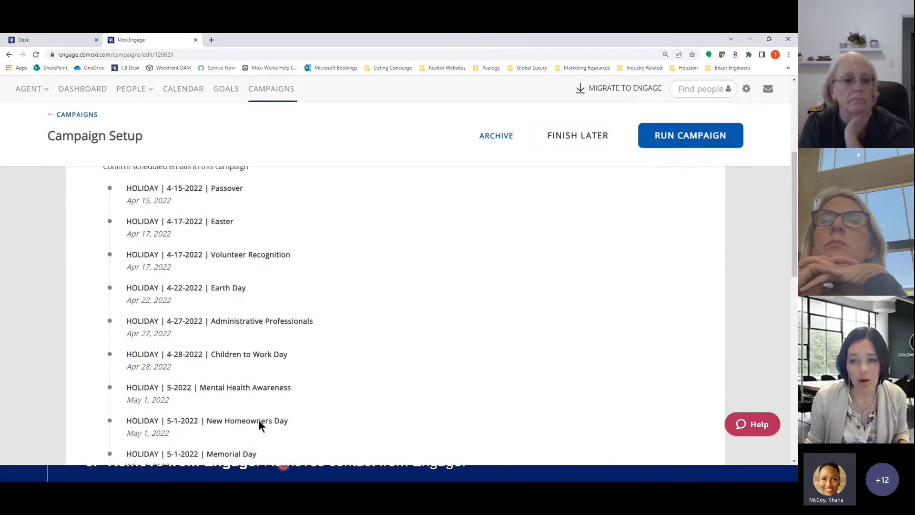
left_click_drag(246, 288, 121, 290)
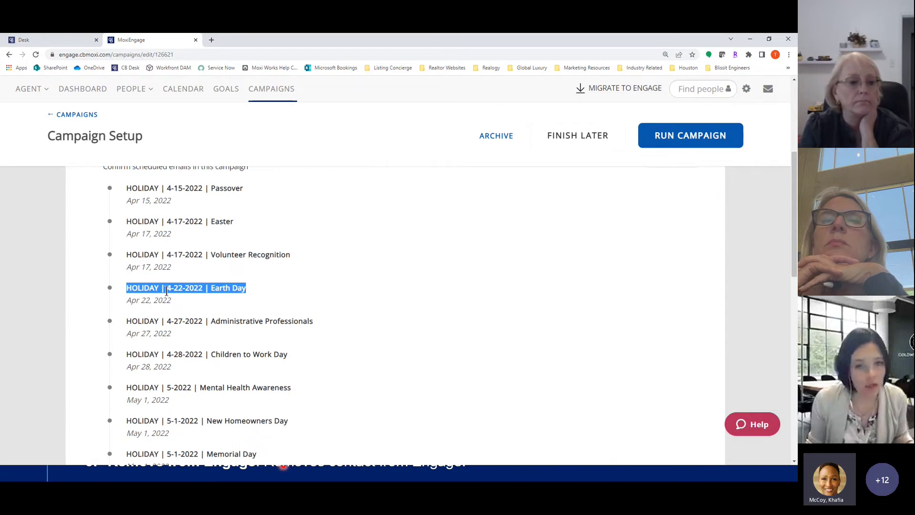
scroll(588, 292, "up", 2)
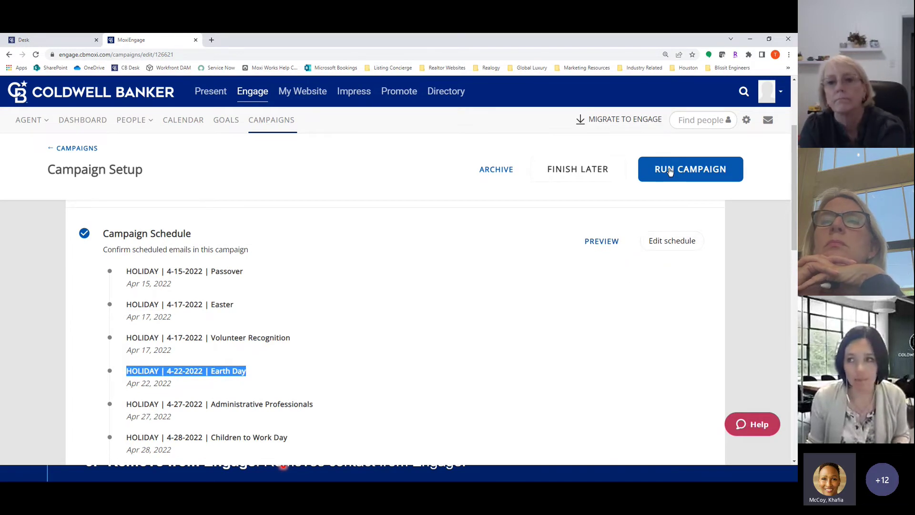
Run the holiday campaign and find its Easter and Volunteer Recognition emails dated 4/17/2022 in My Campaigns
left_click(66, 147)
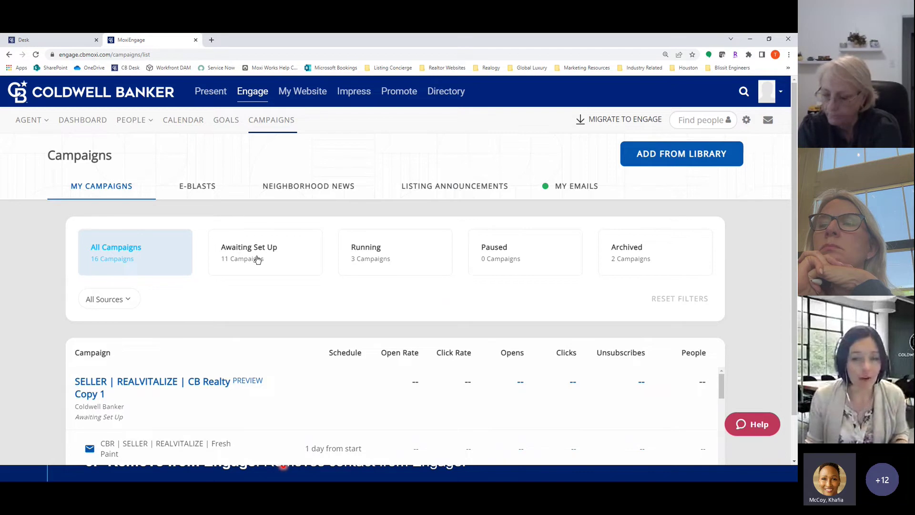
scroll(324, 399, "down", 10)
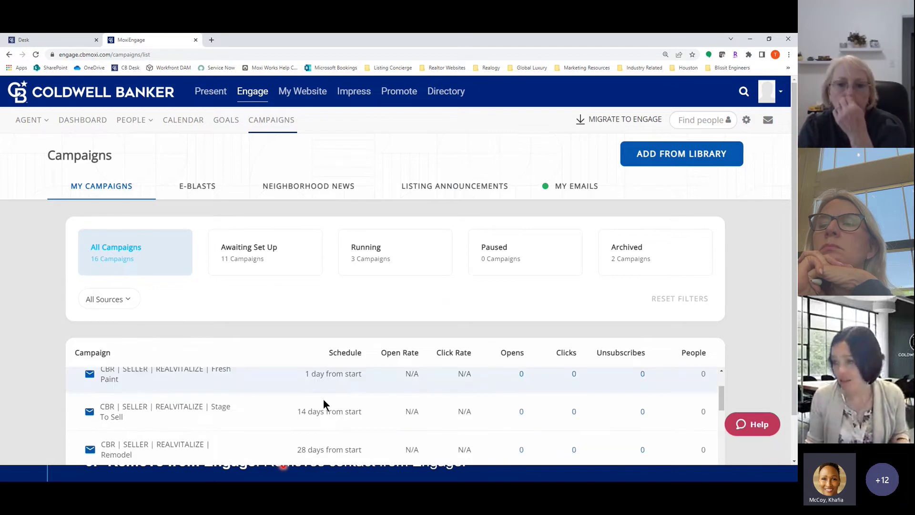
scroll(323, 399, "down", 10)
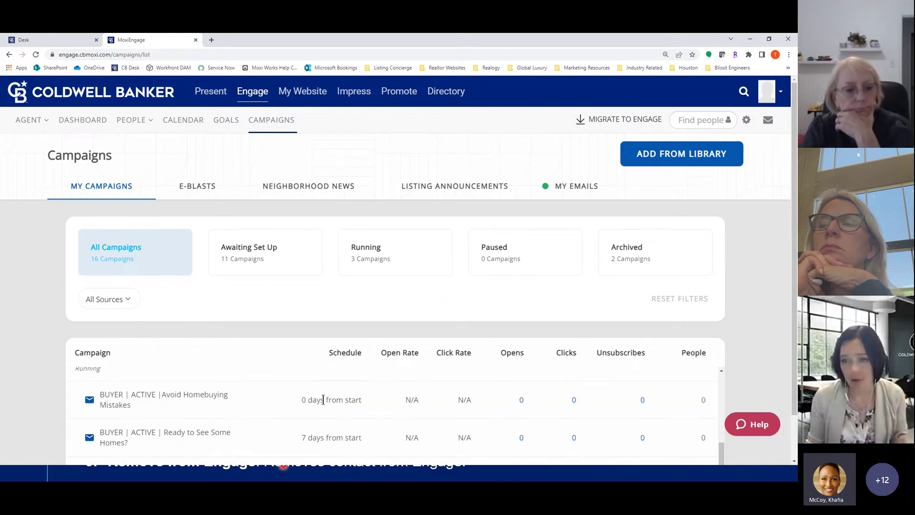
scroll(323, 400, "down", 3)
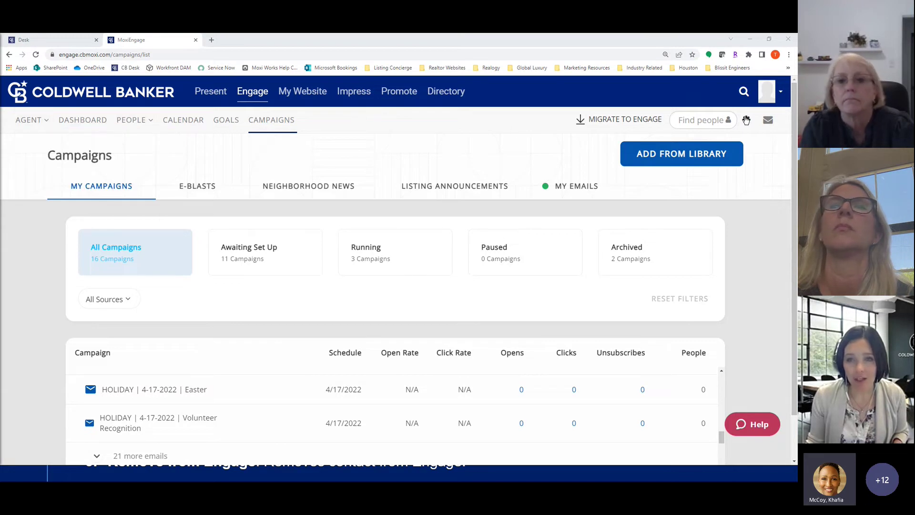
left_click(745, 120)
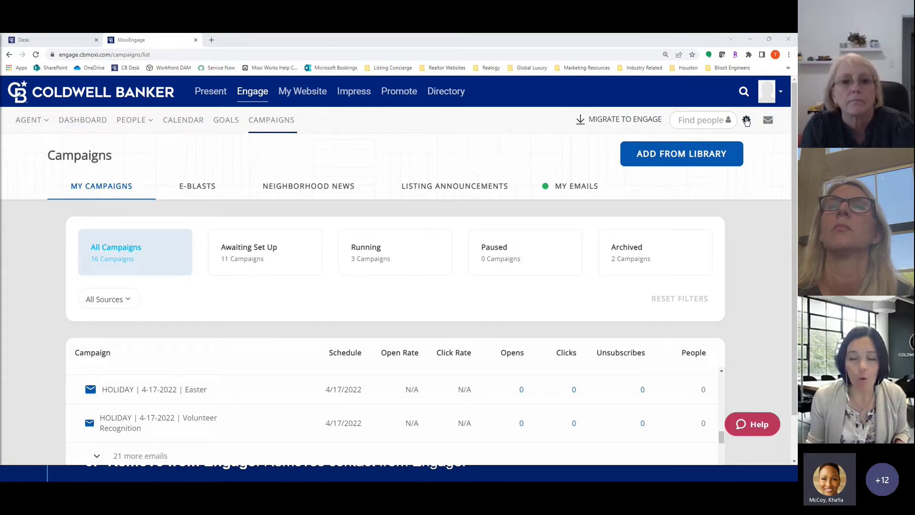
left_click(747, 122)
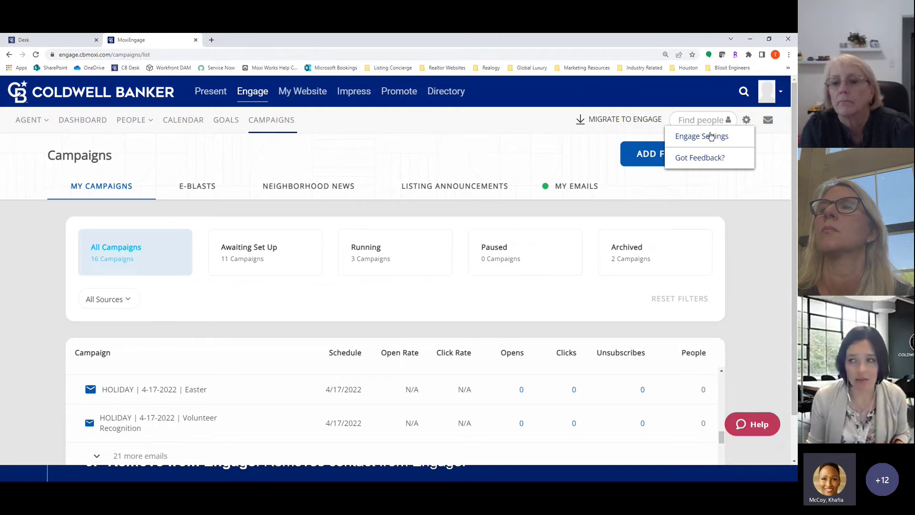
In Engage Settings, review the Leads options: Zillow Tech Connect, Auto-response email, Neighborhood News sign up
left_click(710, 136)
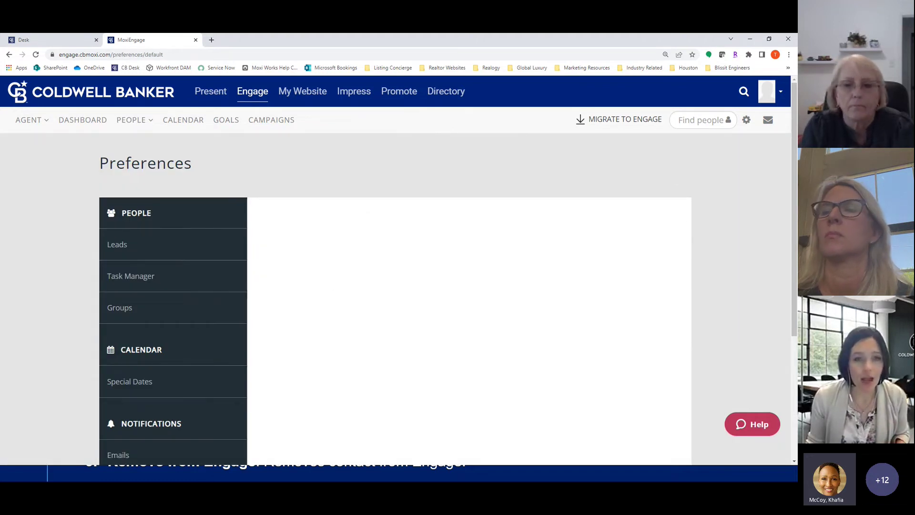
left_click(117, 244)
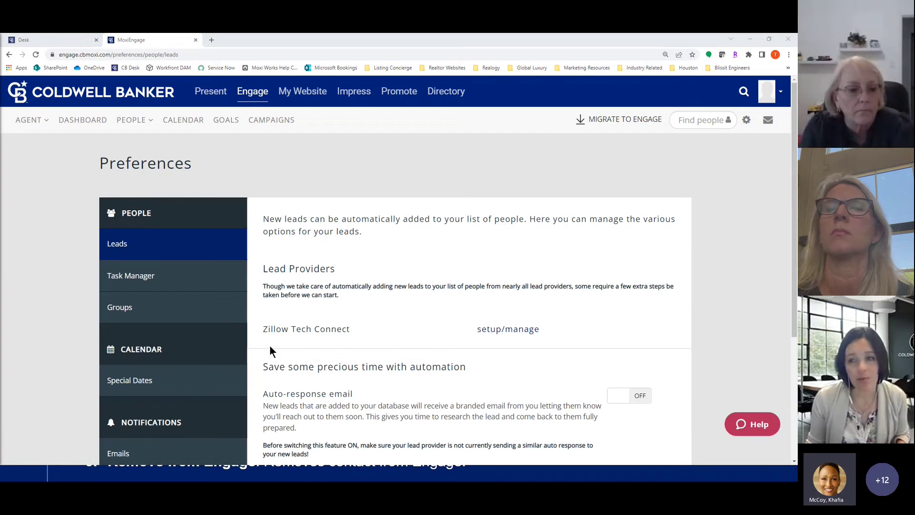
left_click_drag(265, 332, 362, 330)
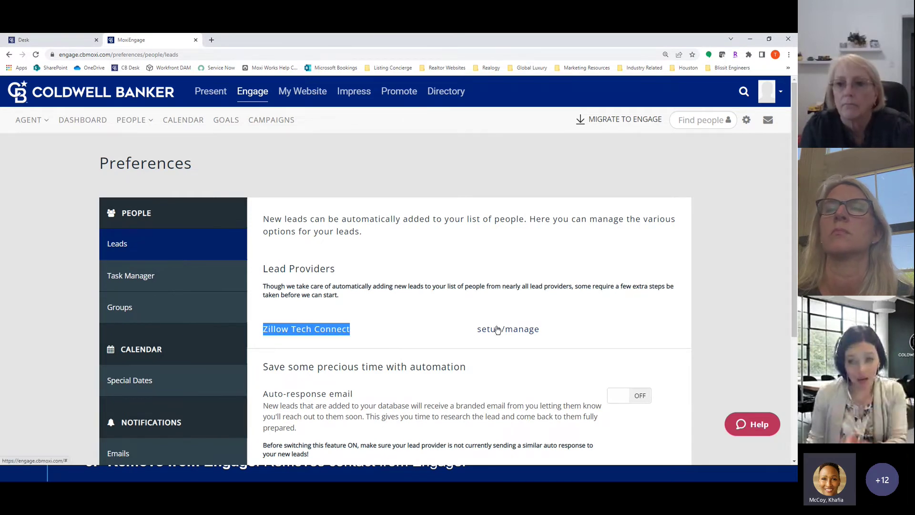
scroll(496, 343, "down", 1)
scroll(501, 343, "down", 1)
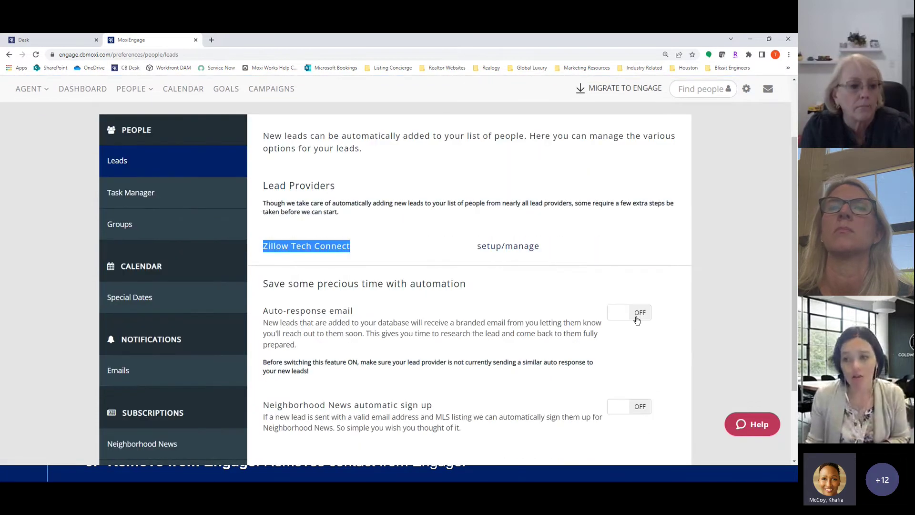
left_click_drag(263, 311, 360, 315)
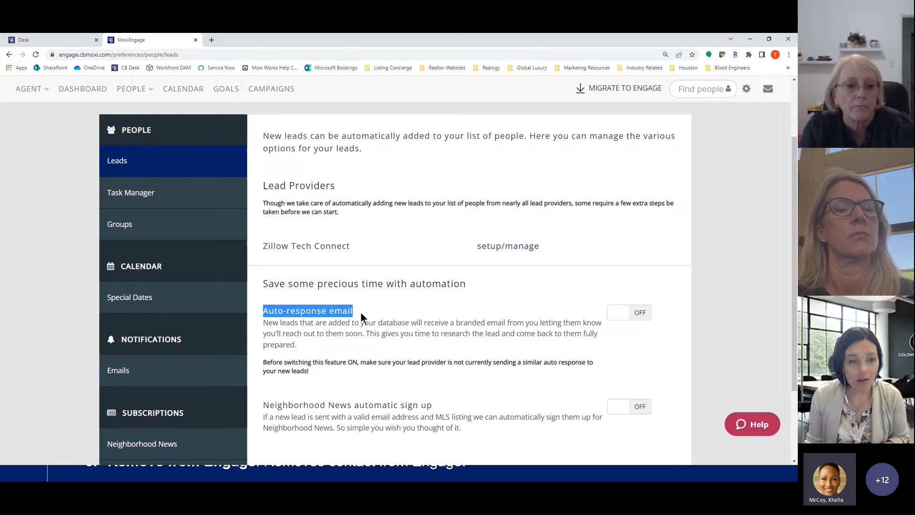
left_click_drag(265, 406, 476, 414)
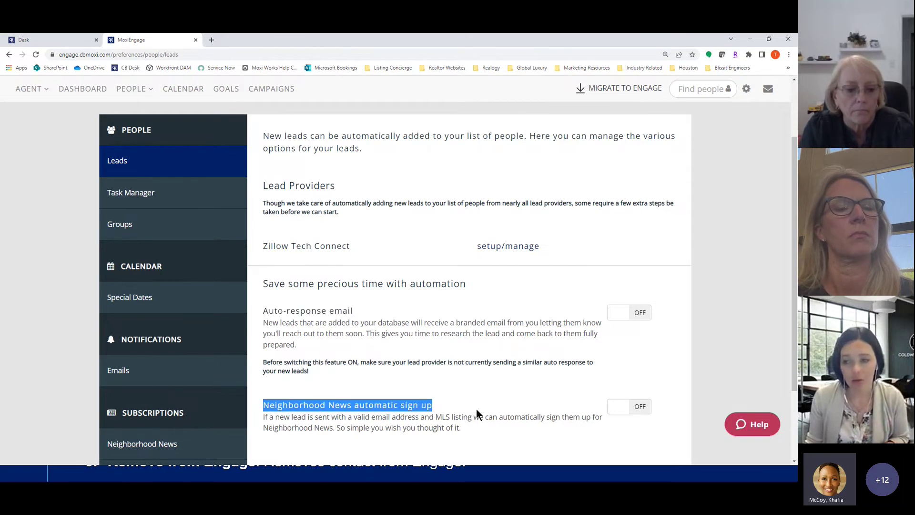
scroll(476, 408, "down", 3)
scroll(470, 376, "up", 4)
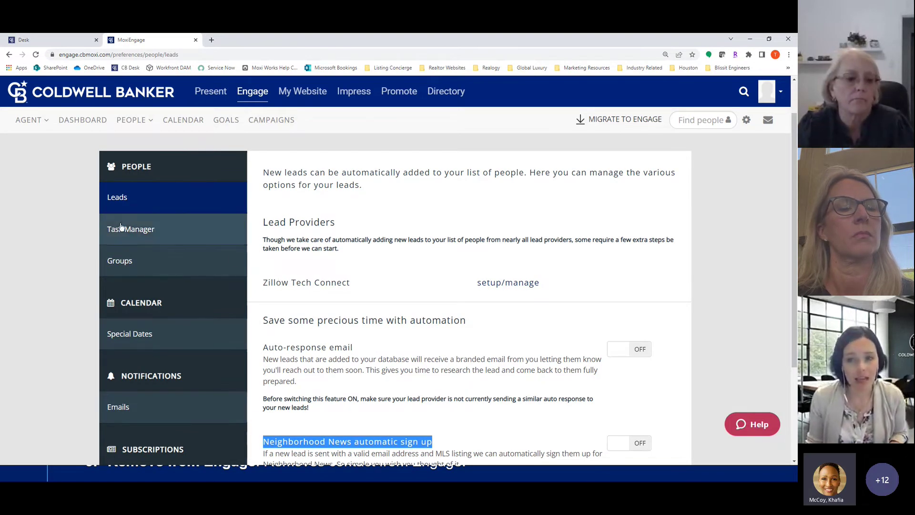
Switch to the Groups preferences and look over its group verification prompt
left_click(125, 265)
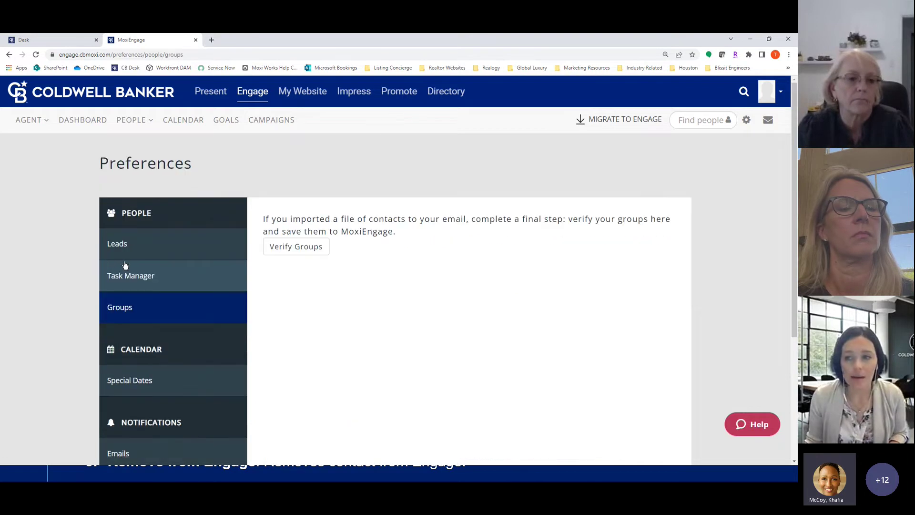
scroll(125, 265, "down", 1)
scroll(125, 265, "down", 4)
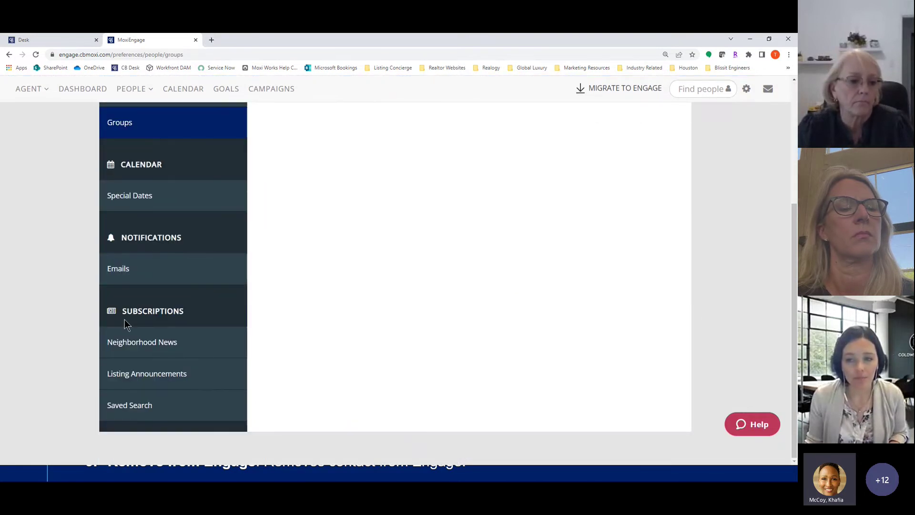
scroll(129, 313, "up", 5)
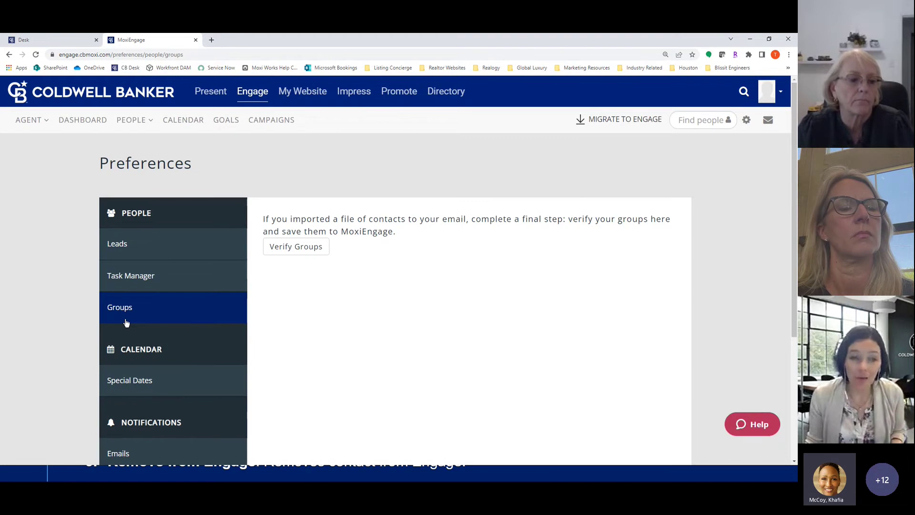